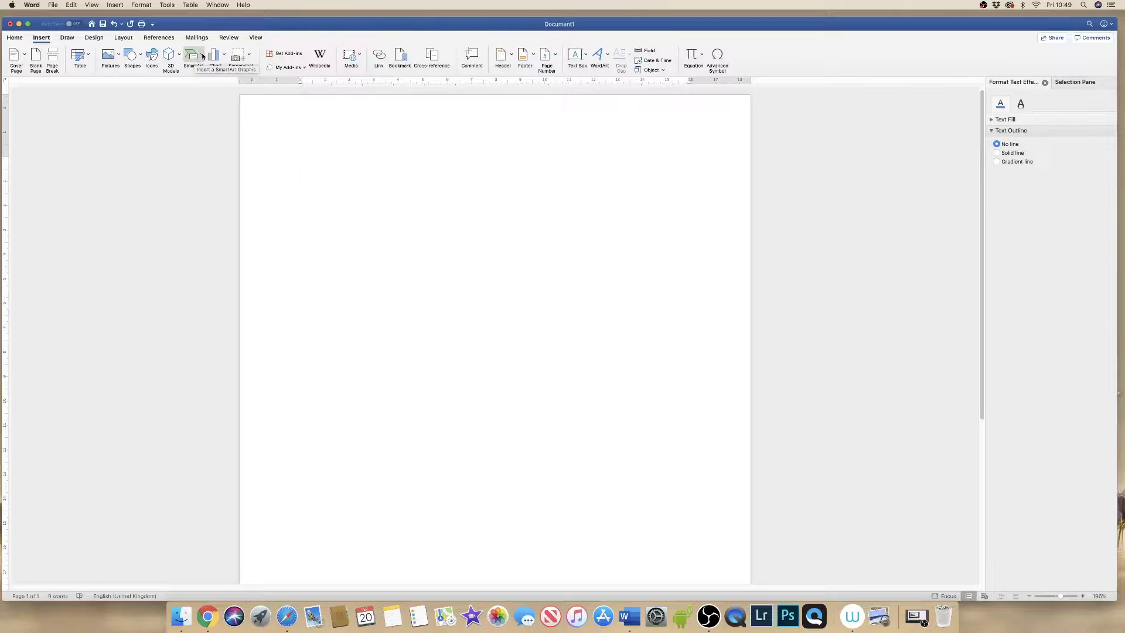
# Browse the SmartArt layout categories, then close the dialog without inserting anything.
pyautogui.click(203, 57)
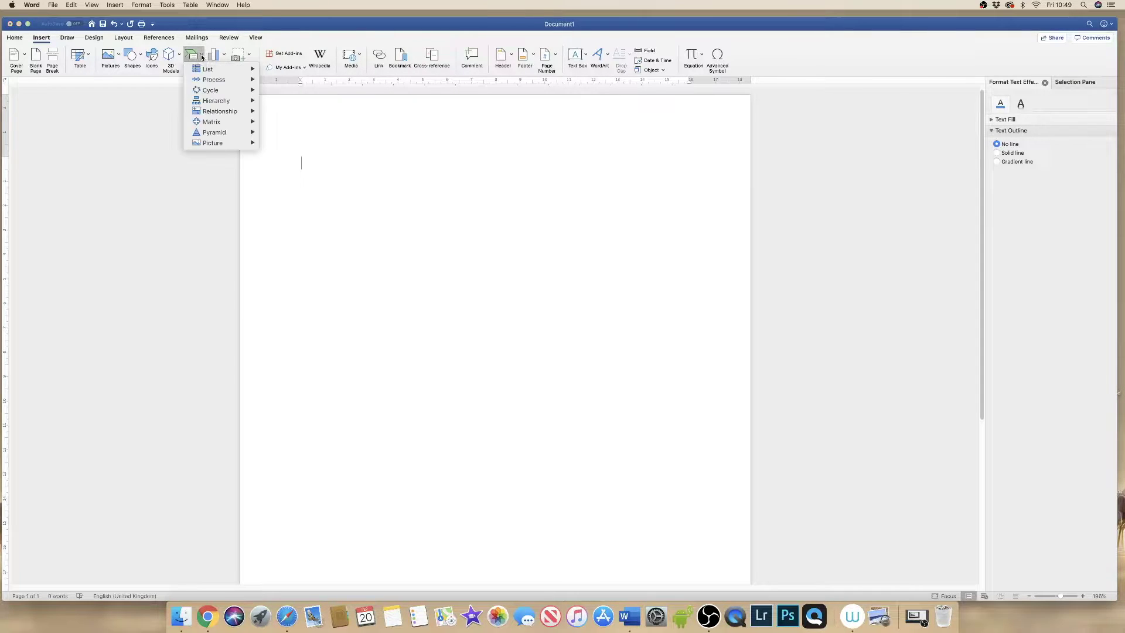
pyautogui.moveTo(207, 69)
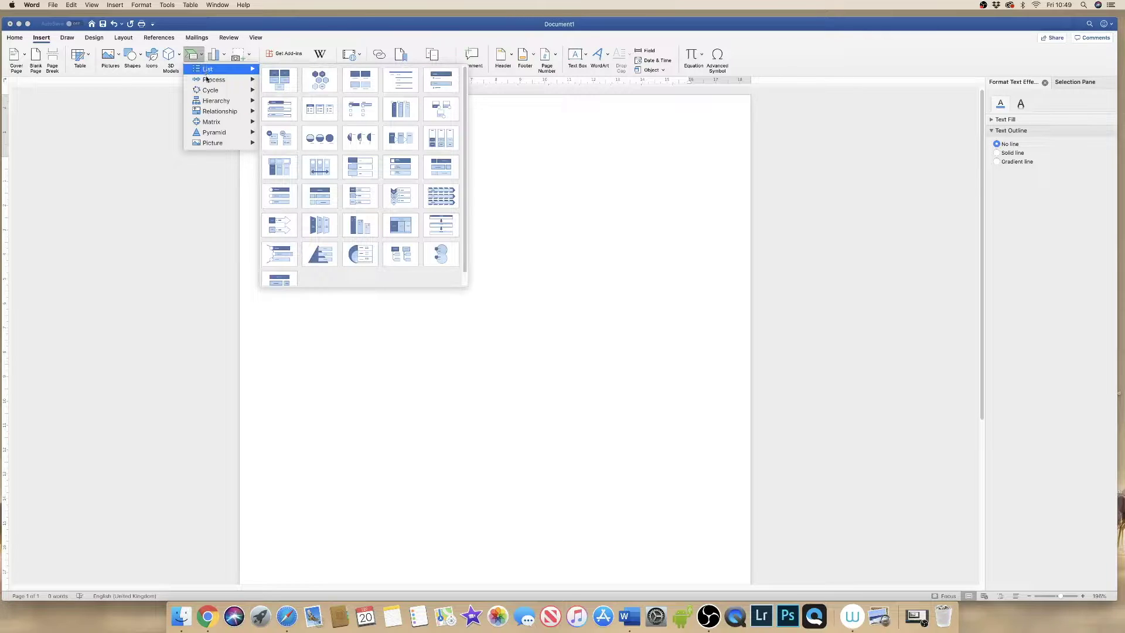
pyautogui.moveTo(212, 92)
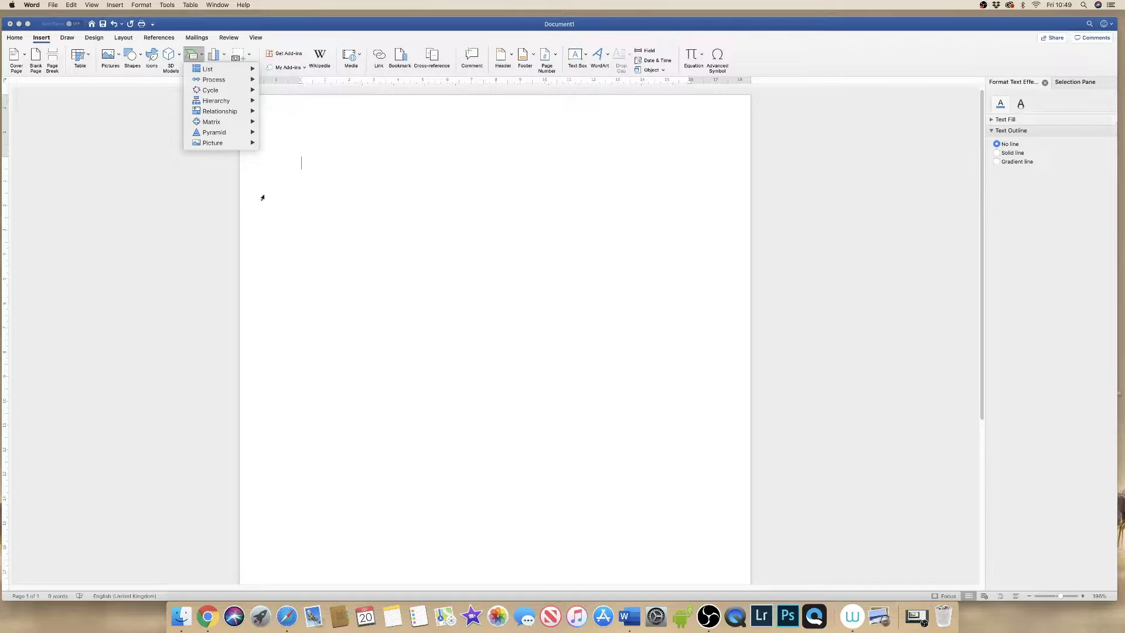
pyautogui.click(311, 169)
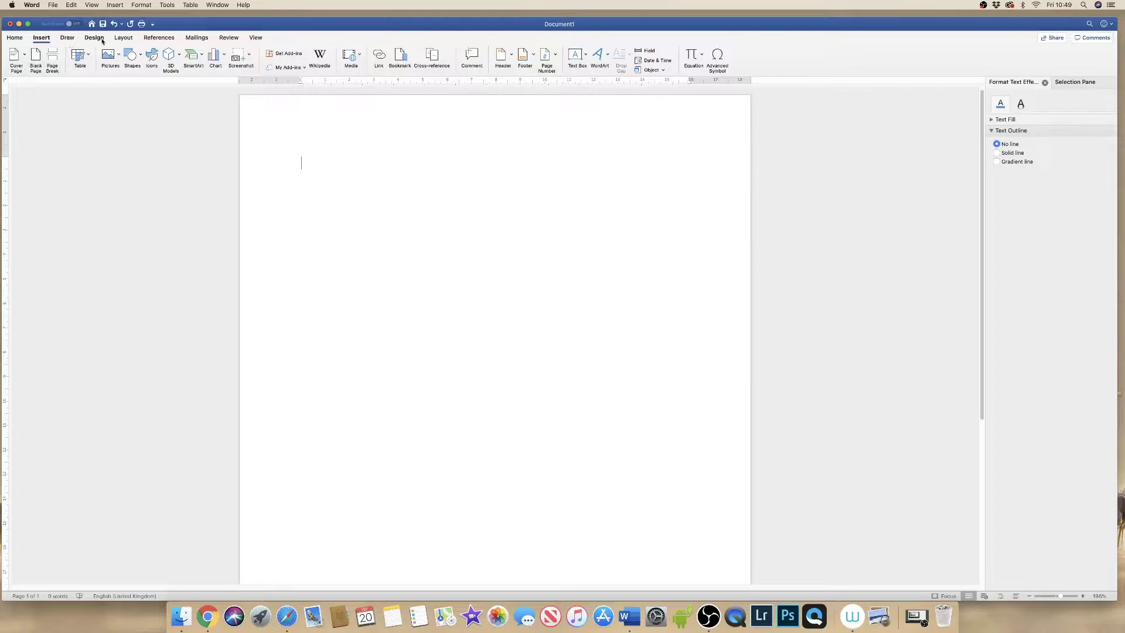
# Switch the blank page to Landscape orientation and zoom the view to 187%.
pyautogui.click(120, 39)
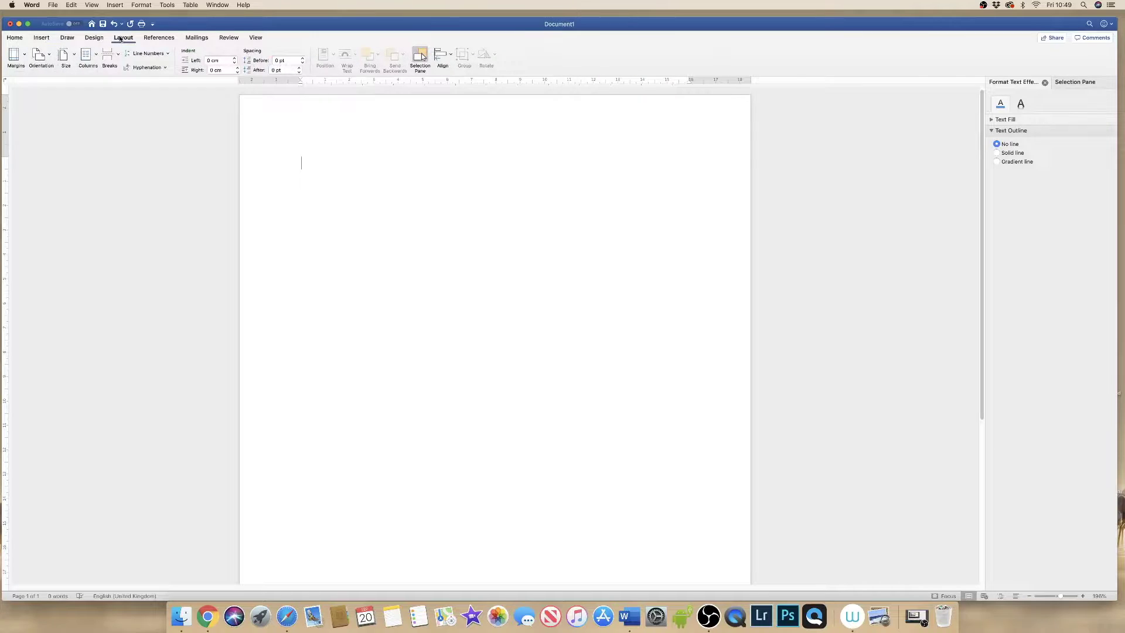
pyautogui.click(51, 57)
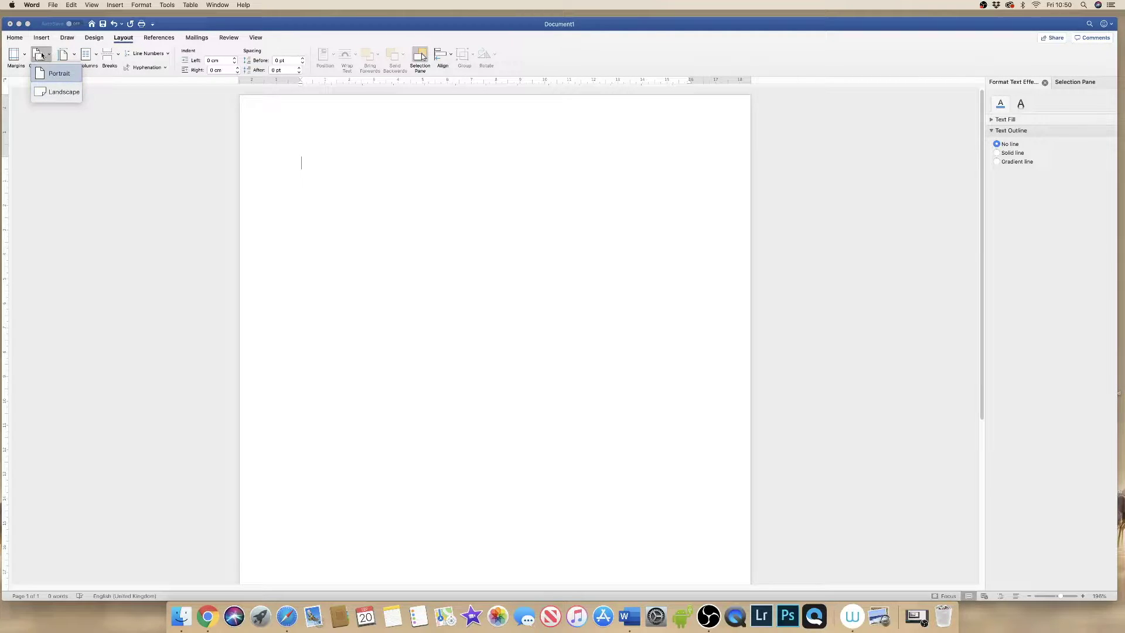
pyautogui.click(47, 135)
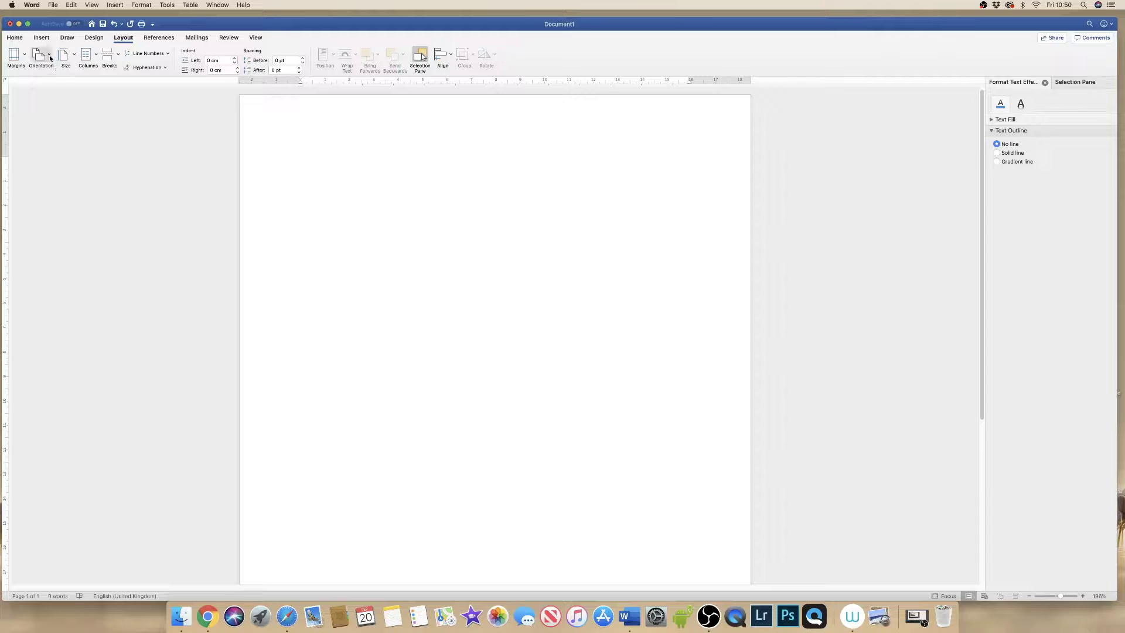
pyautogui.click(50, 57)
pyautogui.click(56, 97)
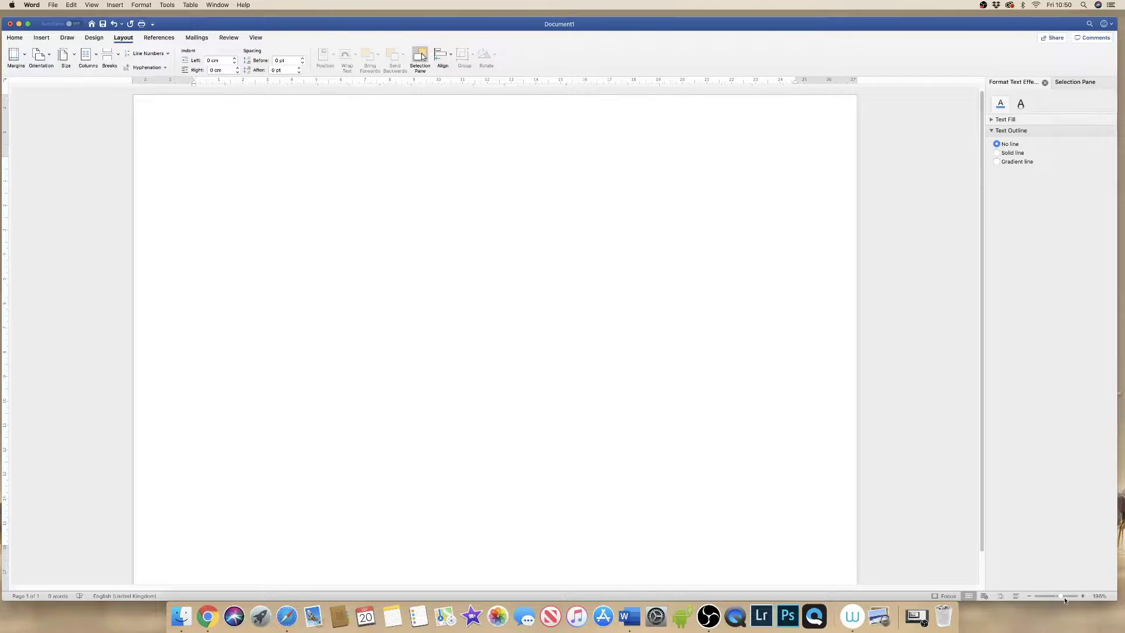
pyautogui.moveTo(1062, 598); pyautogui.dragTo(1060, 596)
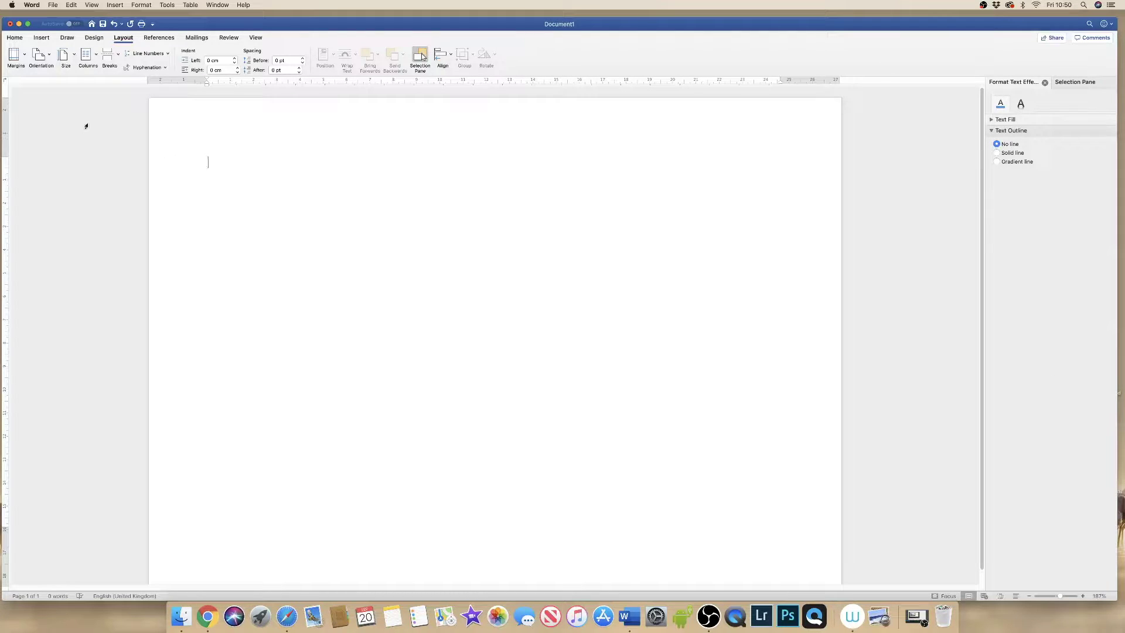
pyautogui.click(46, 40)
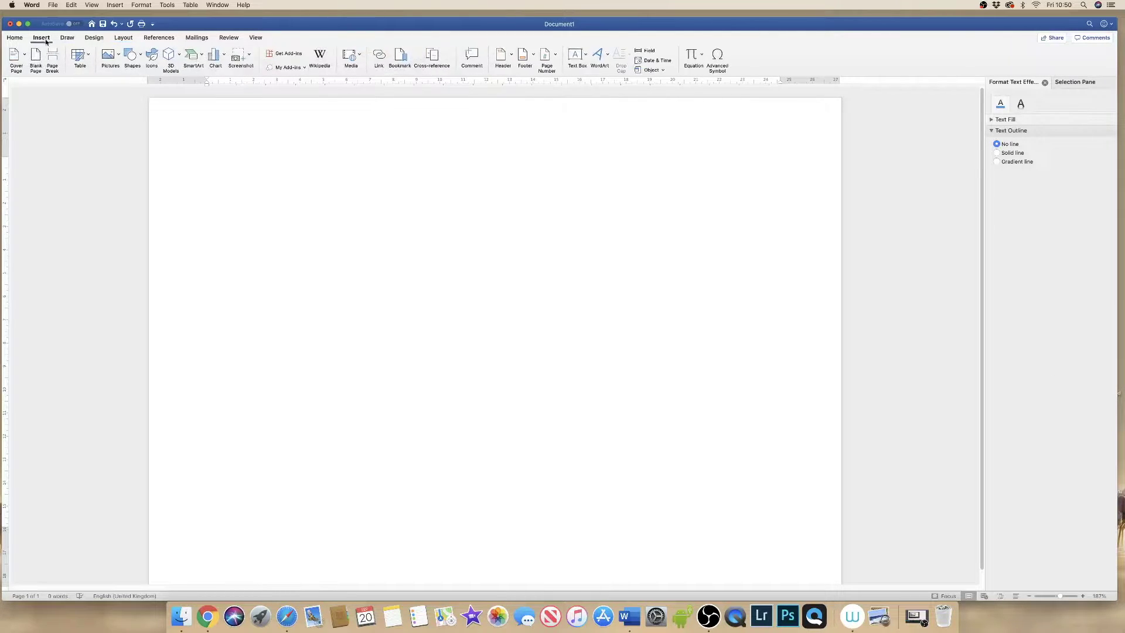
pyautogui.click(45, 40)
pyautogui.click(45, 40)
pyautogui.click(141, 58)
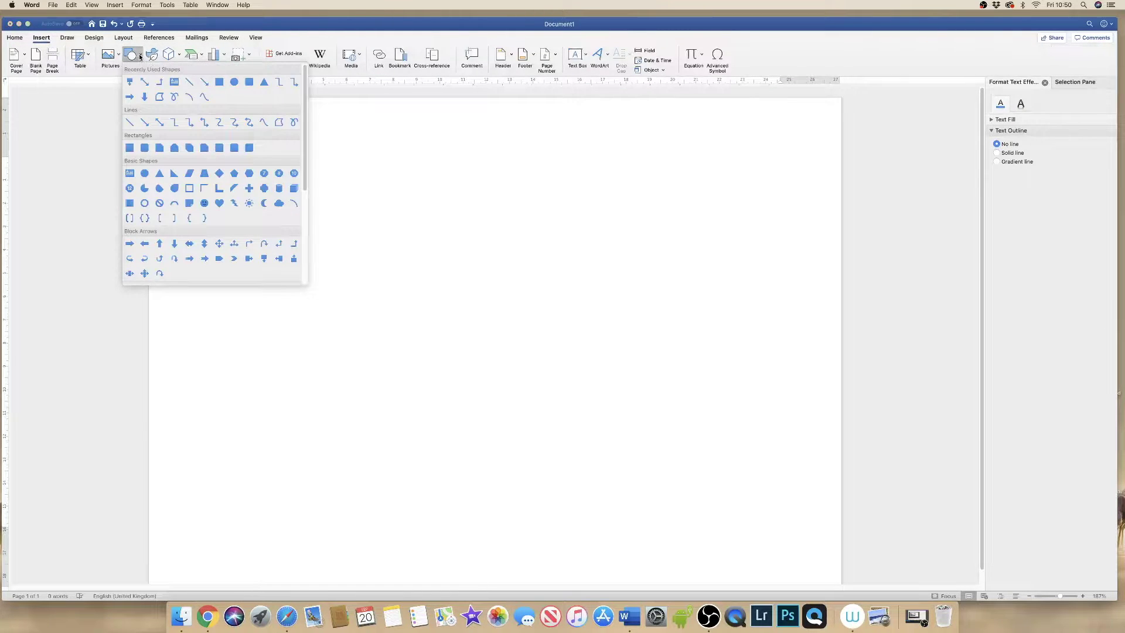
pyautogui.scroll(-3, 306, 205)
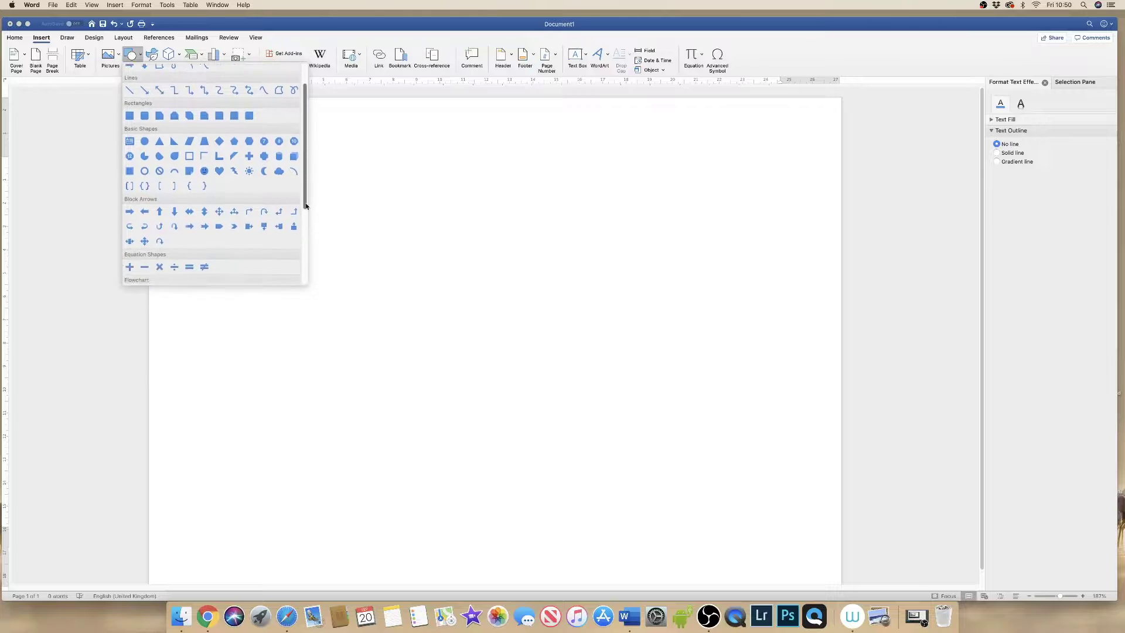
pyautogui.moveTo(306, 205); pyautogui.dragTo(307, 172)
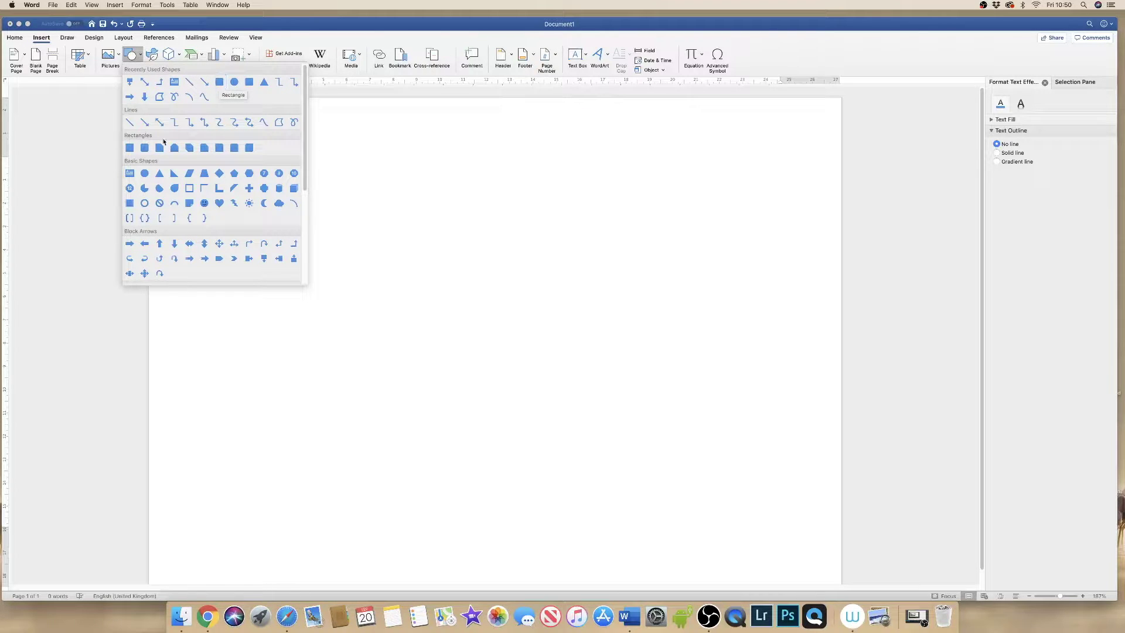
pyautogui.click(130, 149)
pyautogui.moveTo(232, 172); pyautogui.dragTo(318, 206)
pyautogui.press('shift')
pyautogui.press('Delete')
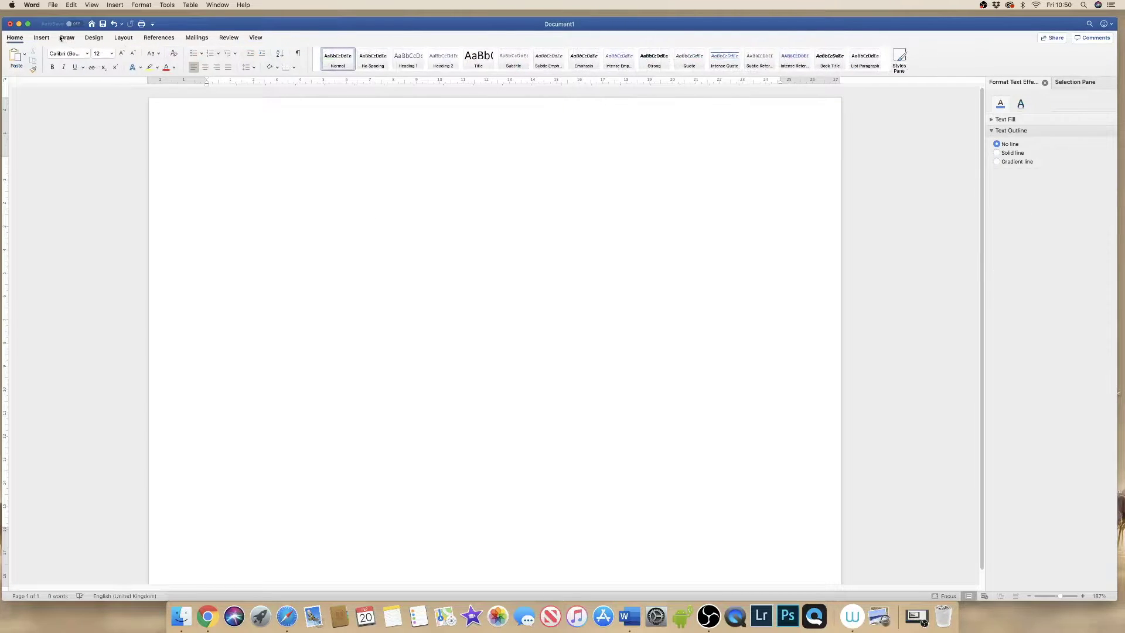
pyautogui.click(41, 38)
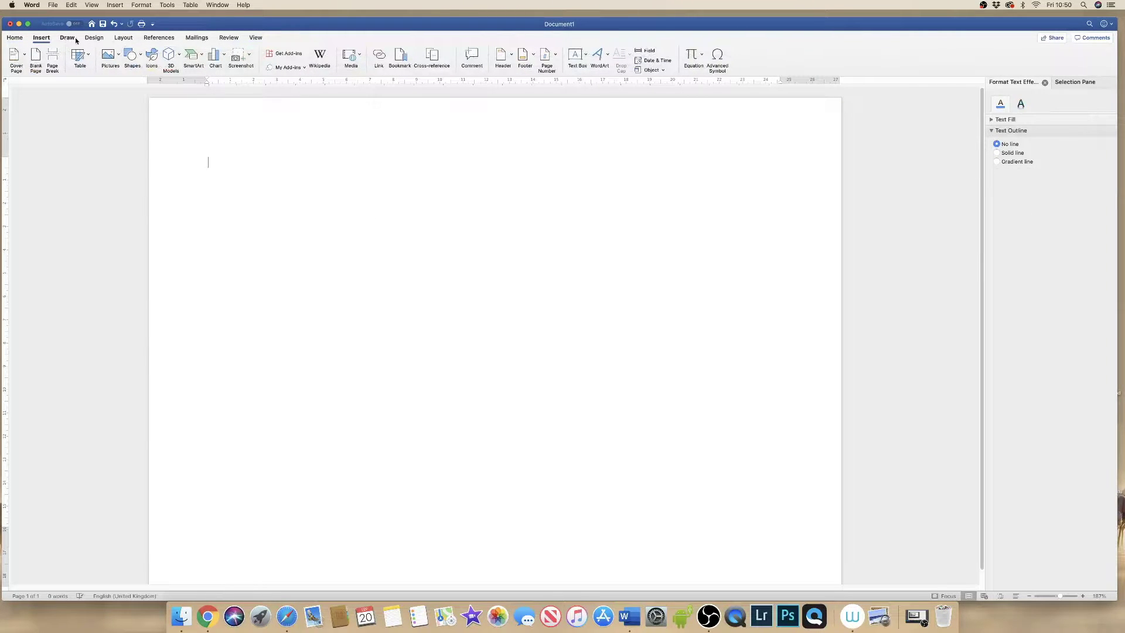
pyautogui.click(132, 55)
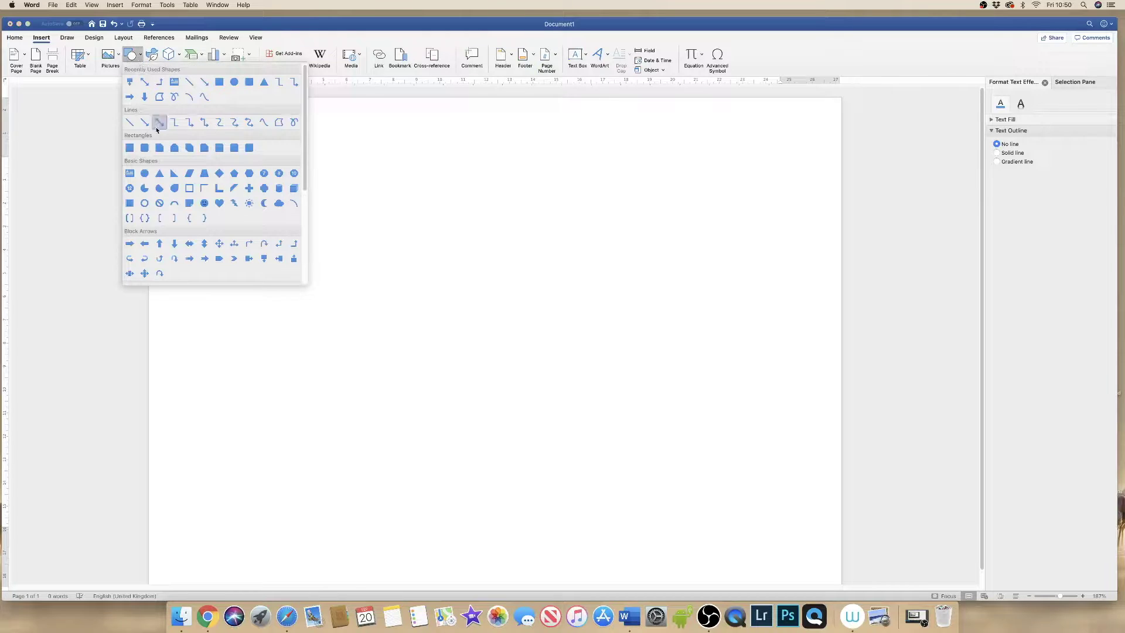
pyautogui.click(144, 174)
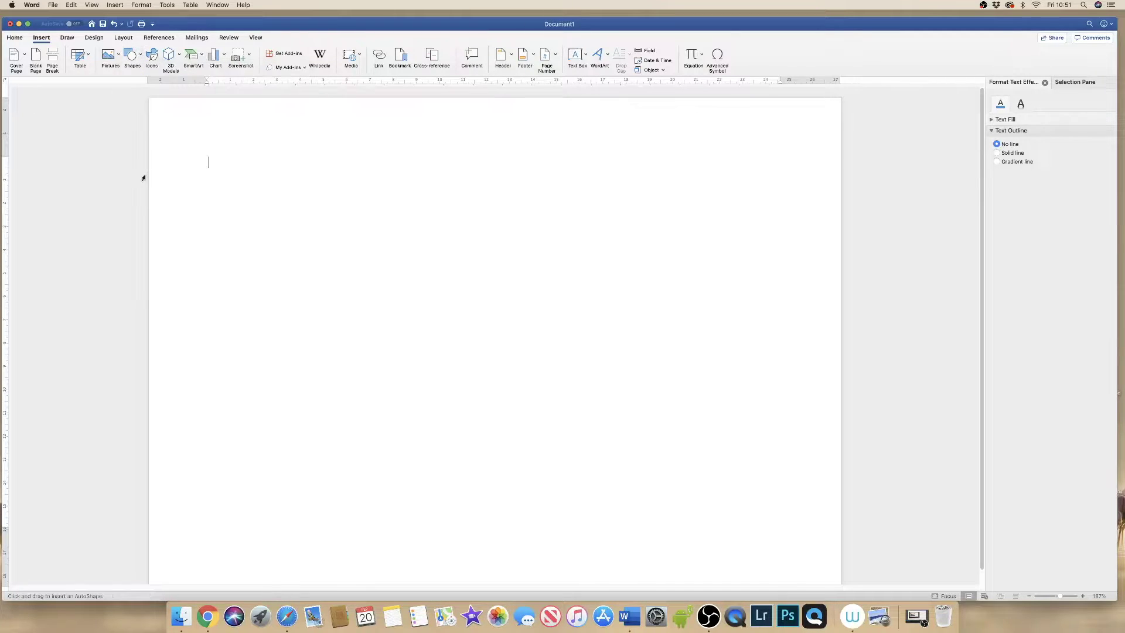
pyautogui.moveTo(247, 198)
pyautogui.mouseDown()
pyautogui.moveTo(254, 332)
pyautogui.moveTo(320, 352)
pyautogui.moveTo(356, 319)
pyautogui.moveTo(377, 319)
pyautogui.moveTo(559, 466)
pyautogui.moveTo(321, 253)
pyautogui.moveTo(347, 283)
pyautogui.moveTo(324, 261)
pyautogui.moveTo(319, 275)
pyautogui.mouseUp()
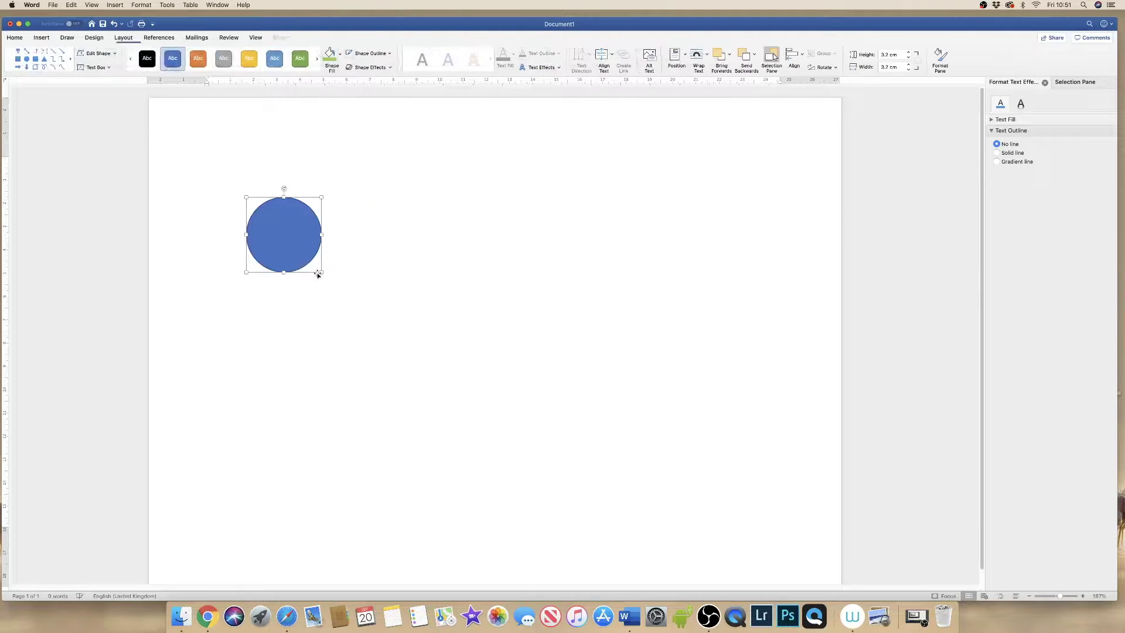
pyautogui.press('BackSpace')
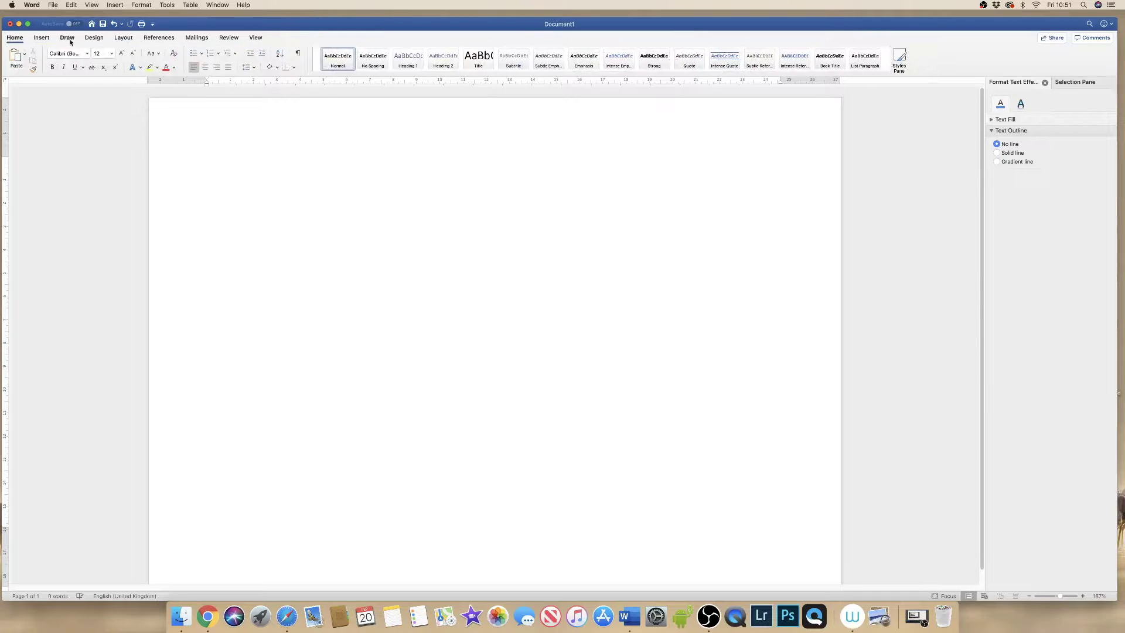
pyautogui.click(42, 38)
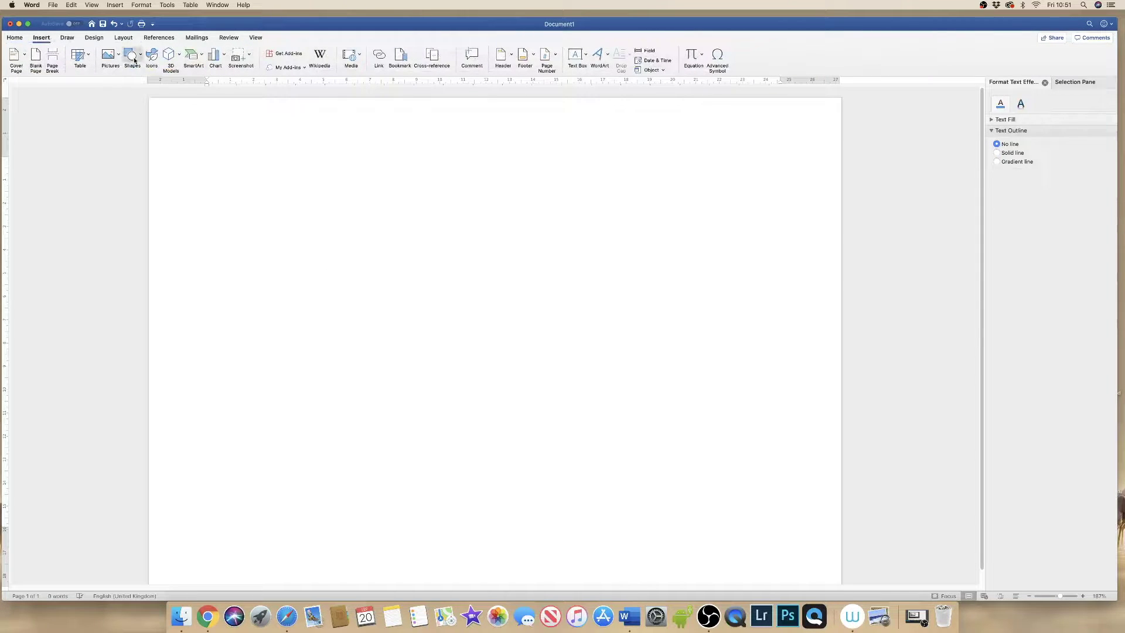
# Draw a 4.17 × 2.34 cm rectangle near the page's upper left.
pyautogui.click(140, 61)
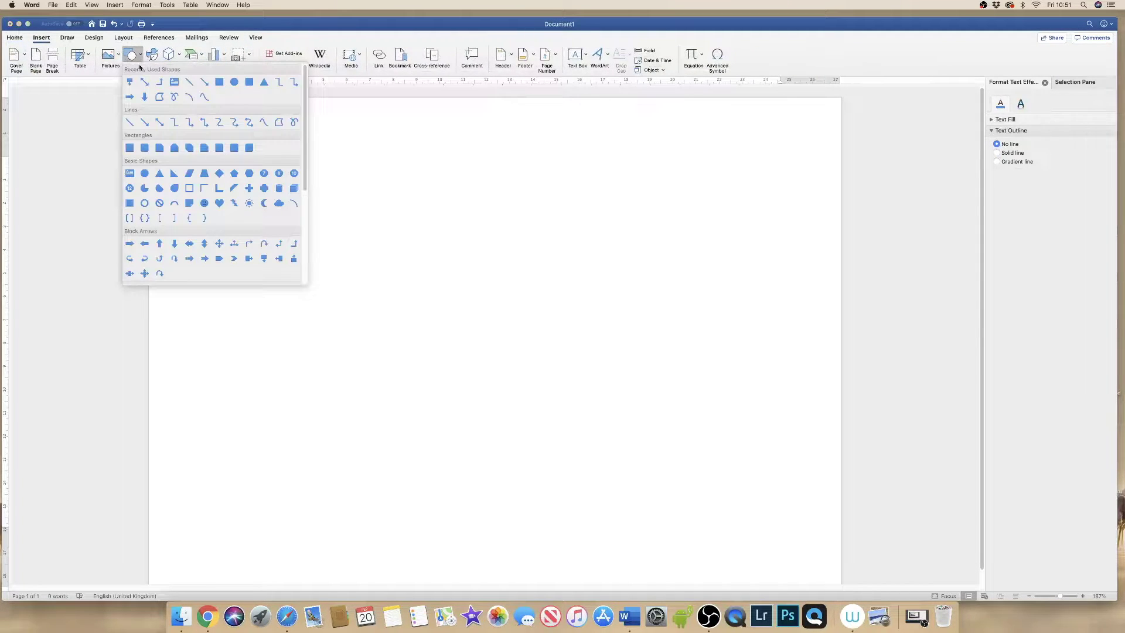
pyautogui.click(129, 148)
pyautogui.moveTo(231, 182)
pyautogui.mouseDown()
pyautogui.moveTo(234, 219)
pyautogui.moveTo(282, 244)
pyautogui.moveTo(320, 230)
pyautogui.moveTo(340, 239)
pyautogui.moveTo(329, 232)
pyautogui.mouseUp()
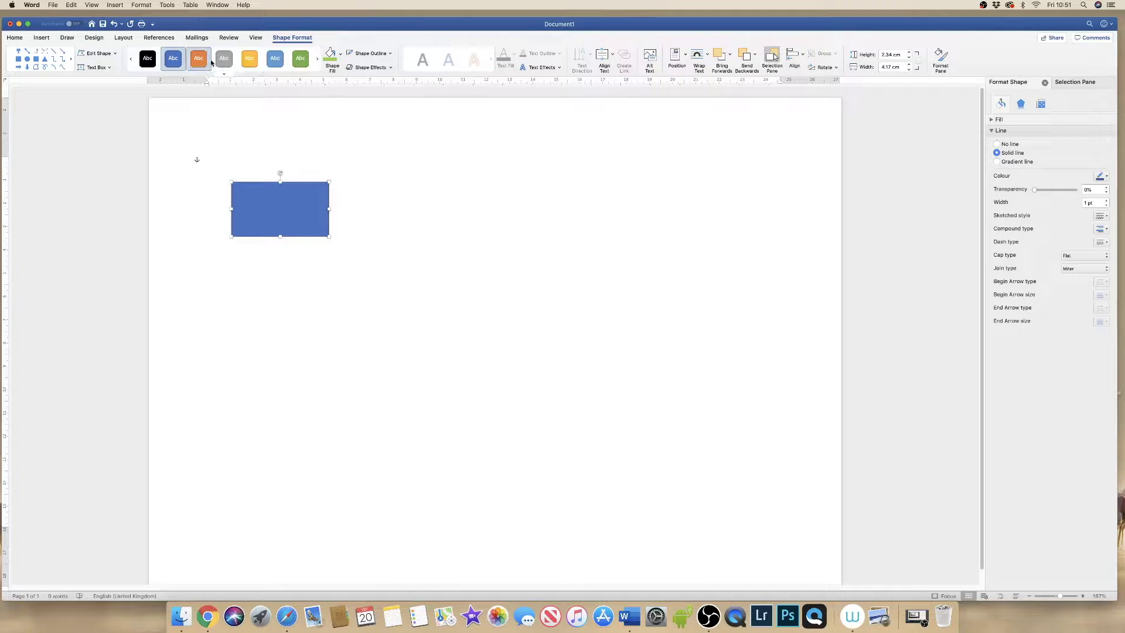
# Fill the rectangle with a bright yellow chosen on the More Fill Colours wheel.
pyautogui.click(317, 61)
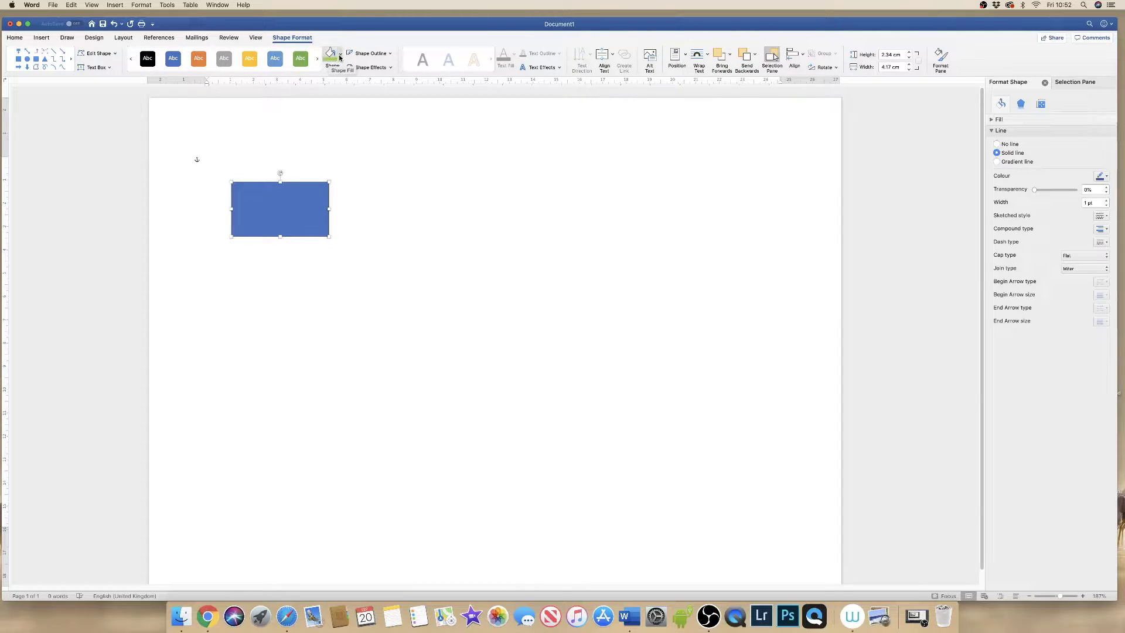
pyautogui.click(340, 57)
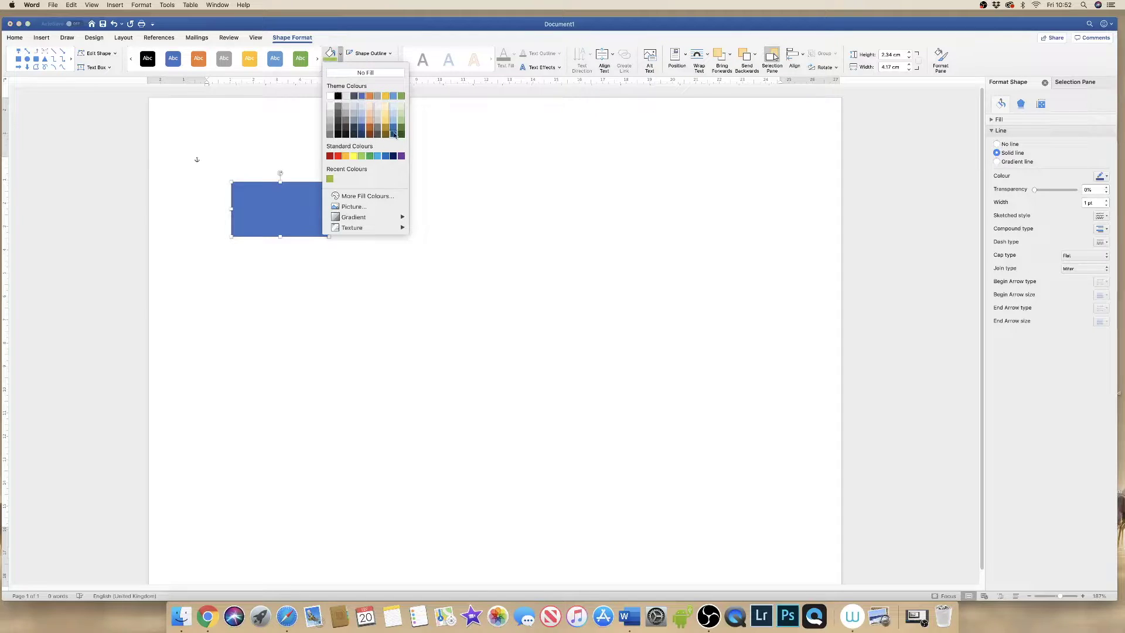
pyautogui.click(354, 197)
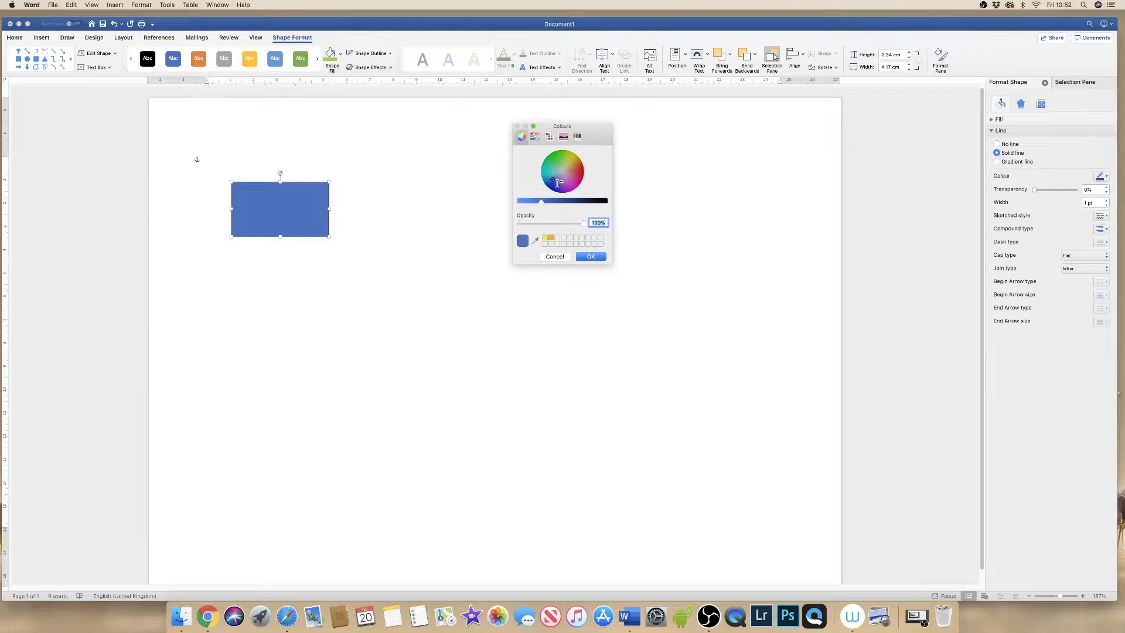
pyautogui.moveTo(555, 178); pyautogui.dragTo(569, 159)
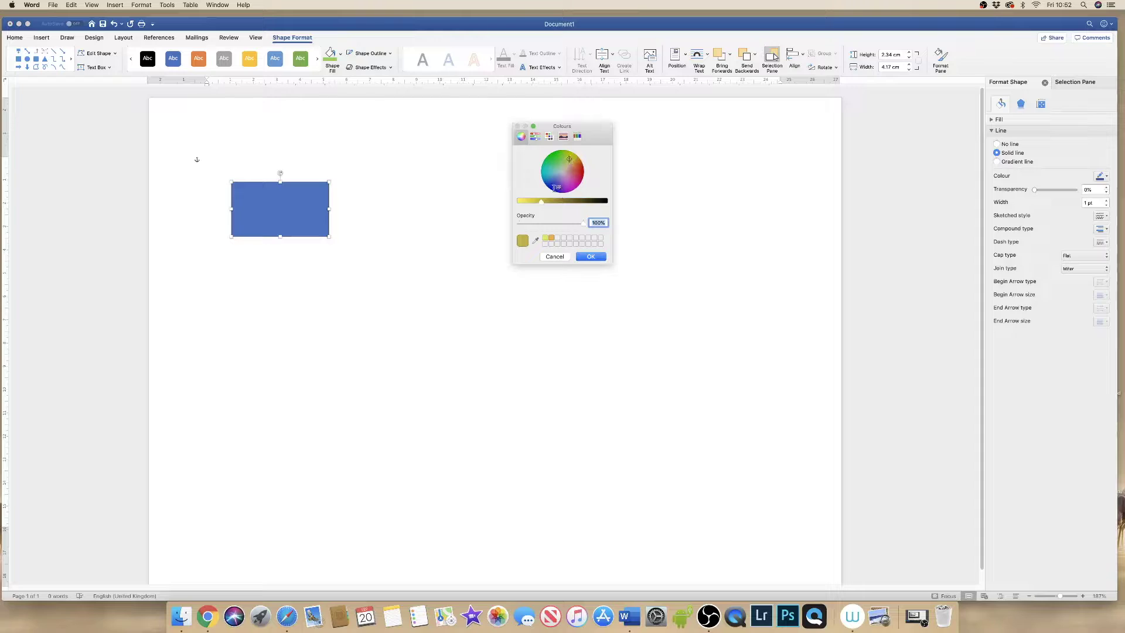
pyautogui.moveTo(542, 203); pyautogui.dragTo(532, 203)
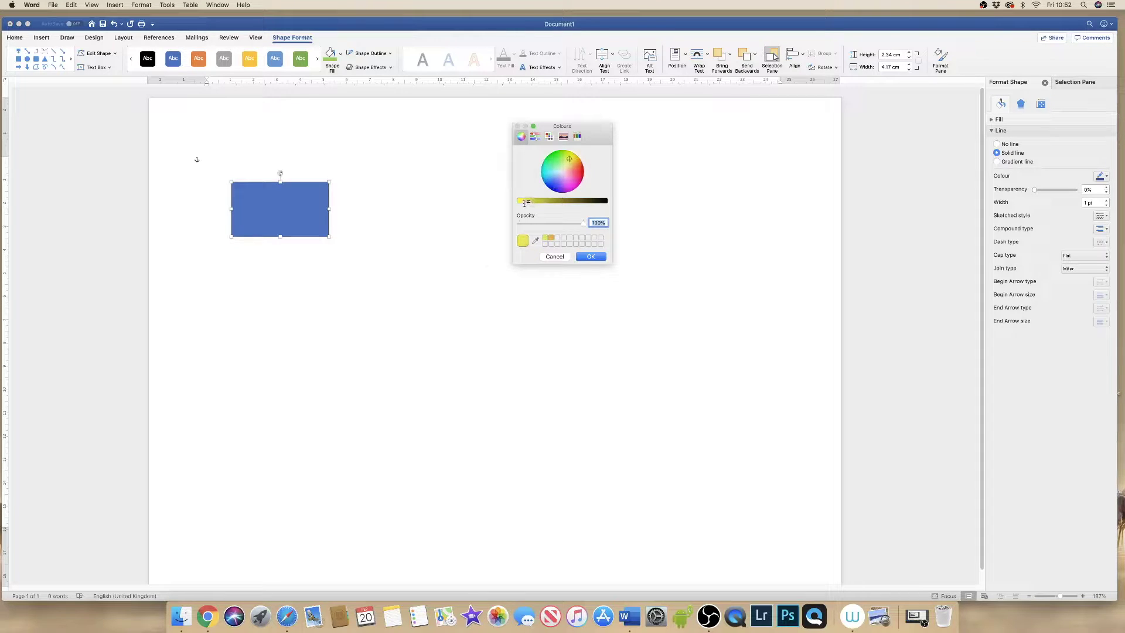
pyautogui.moveTo(525, 203)
pyautogui.mouseDown()
pyautogui.moveTo(546, 203)
pyautogui.moveTo(526, 203)
pyautogui.mouseUp()
pyautogui.click(592, 258)
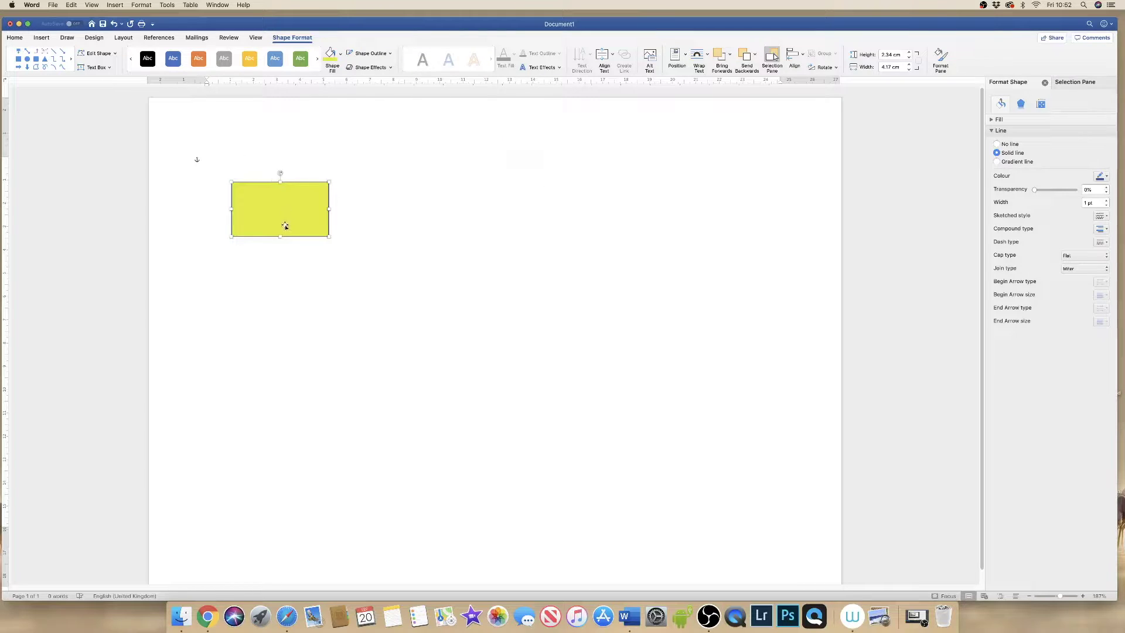
# Apply a light-blue theme style to the rectangle.
pyautogui.click(224, 74)
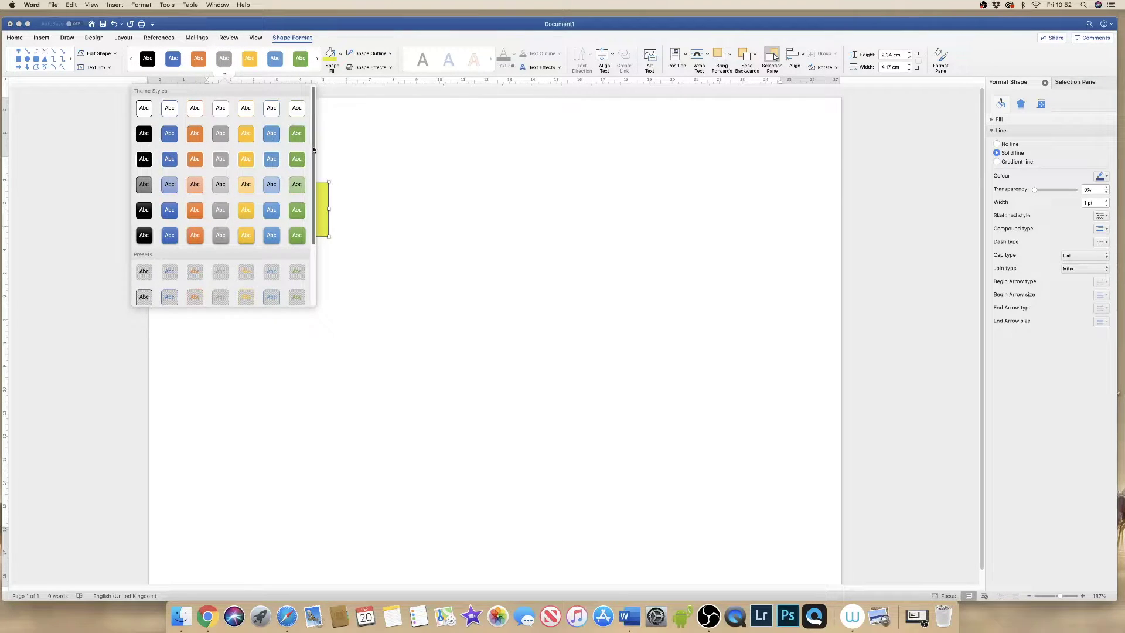
pyautogui.scroll(-2, 313, 150)
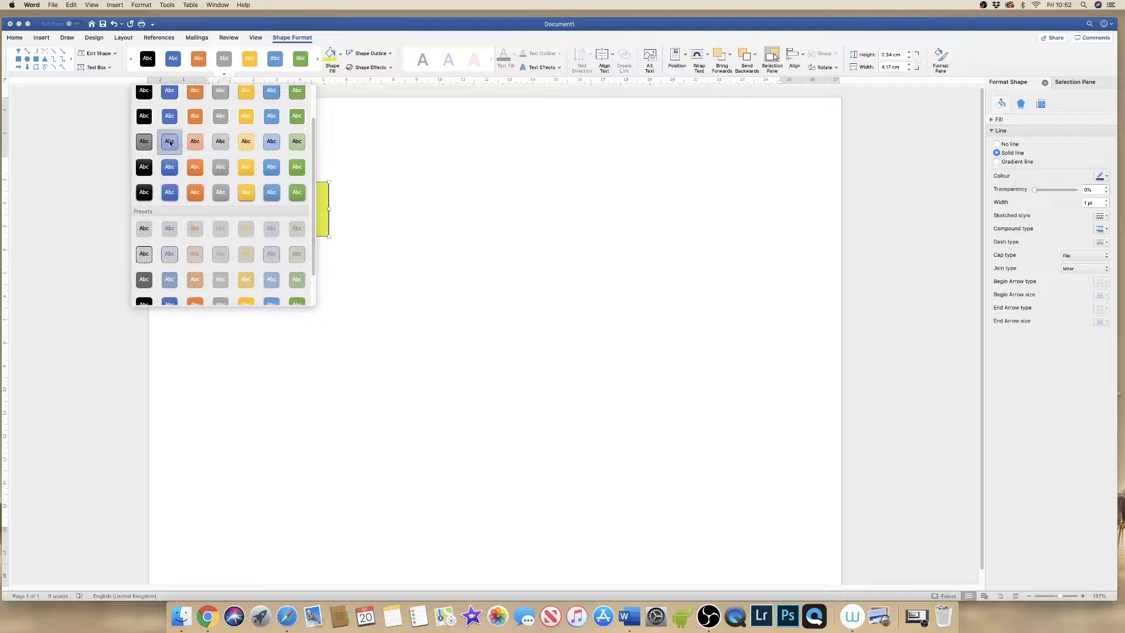
pyautogui.click(170, 143)
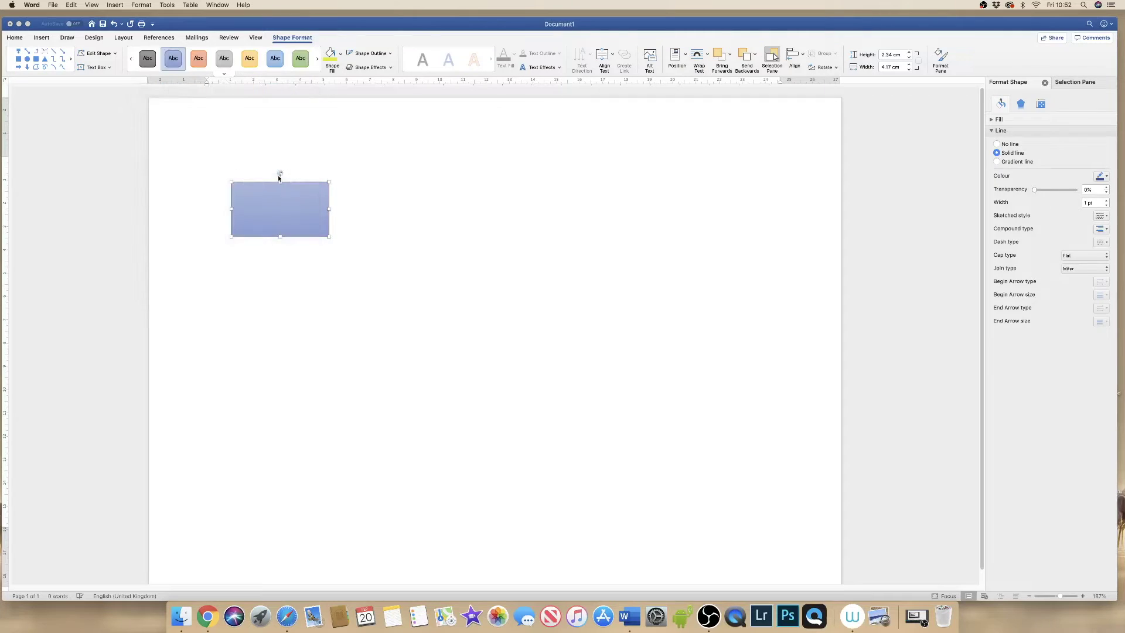
# Switch the rectangle to the Gradient Fill - Blue, Accent 1, No Outline preset.
pyautogui.click(224, 74)
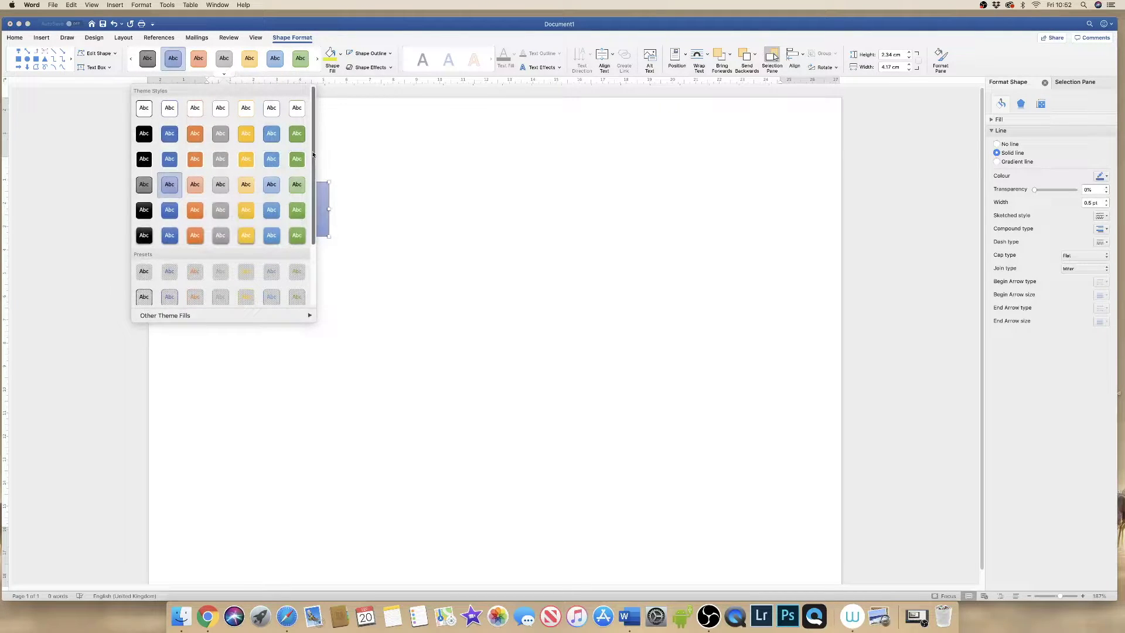
pyautogui.scroll(-3, 309, 202)
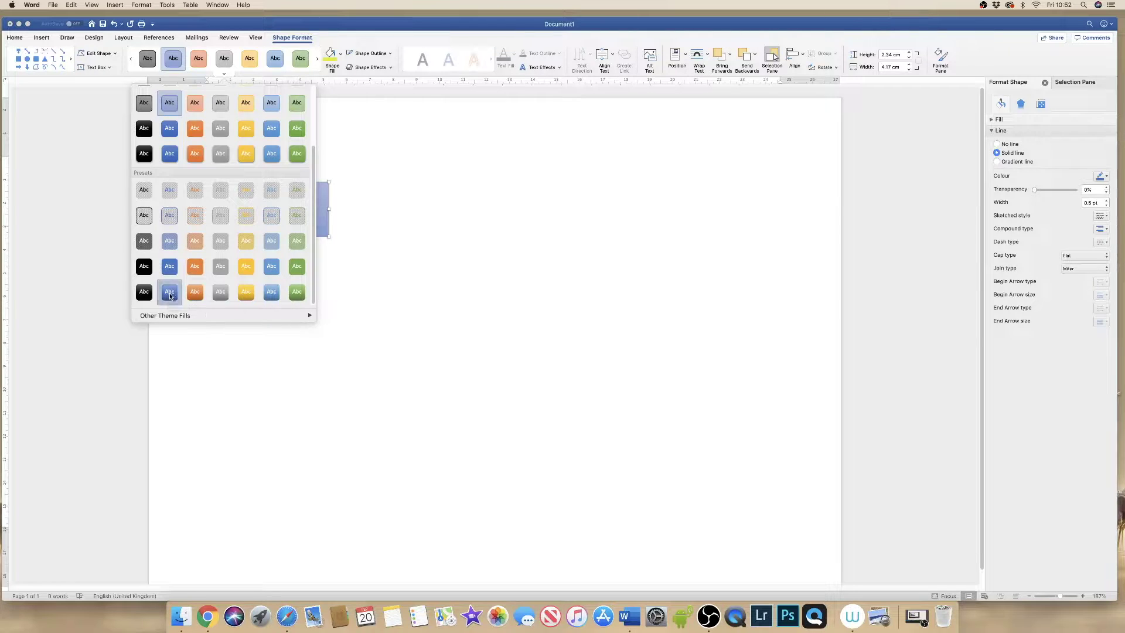
pyautogui.click(169, 293)
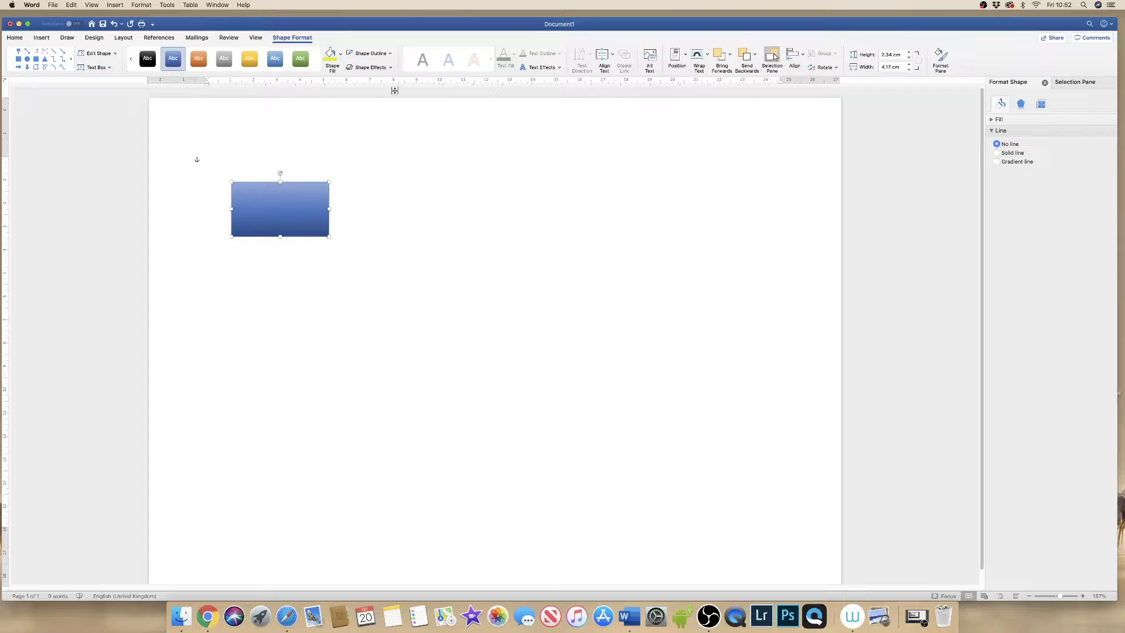
pyautogui.click(391, 54)
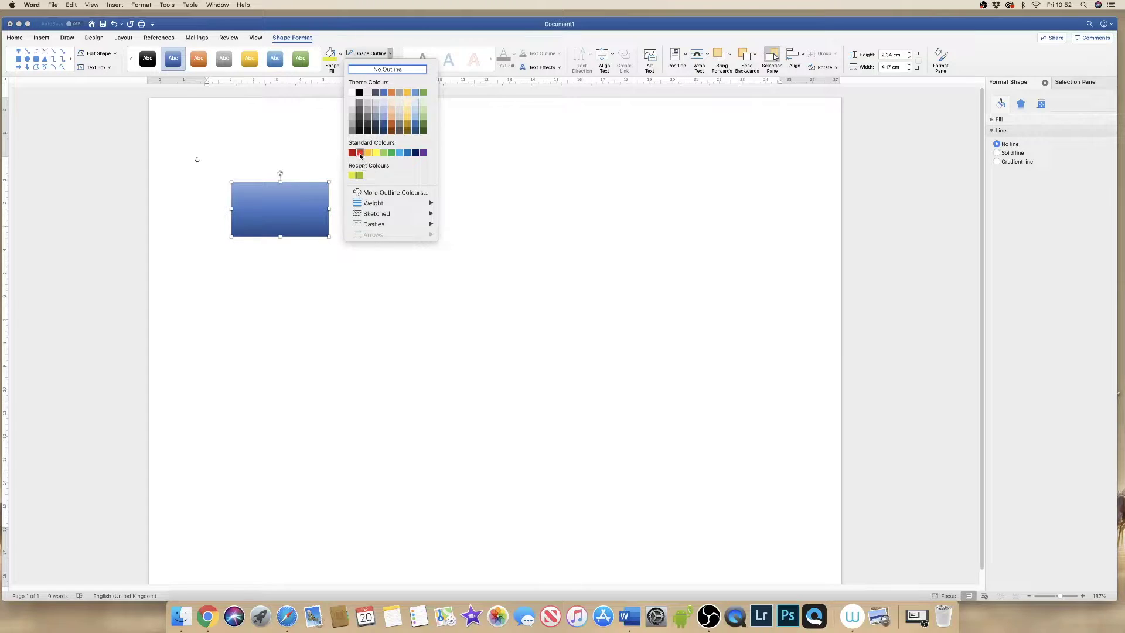
# Apply a solid blue theme style and a red 1 pt outline to the rectangle.
pyautogui.click(360, 154)
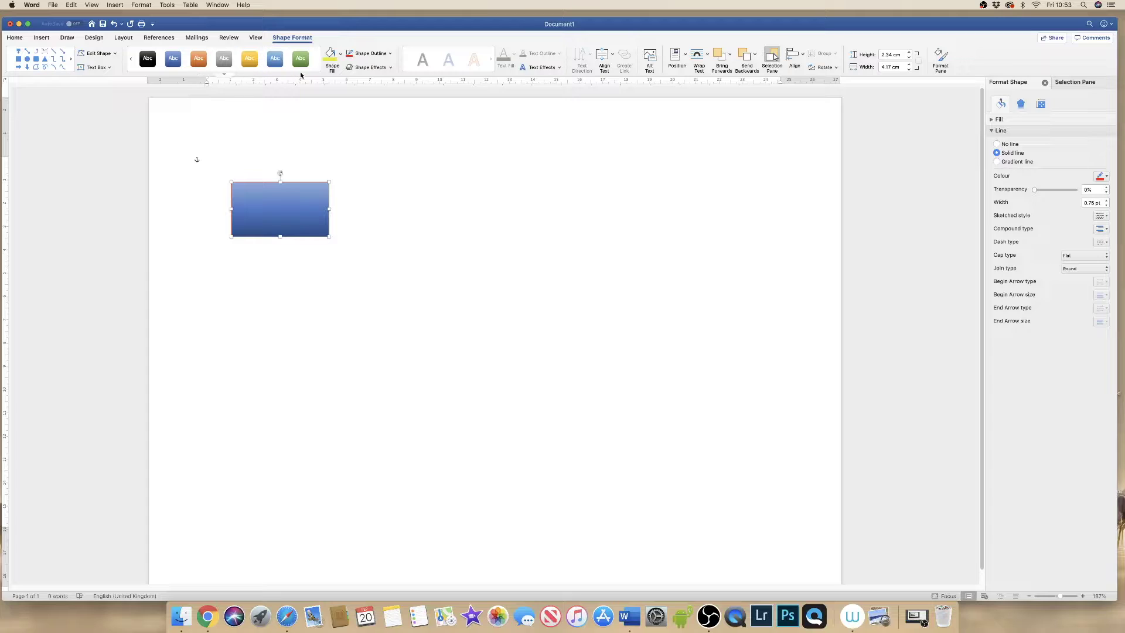
pyautogui.click(224, 74)
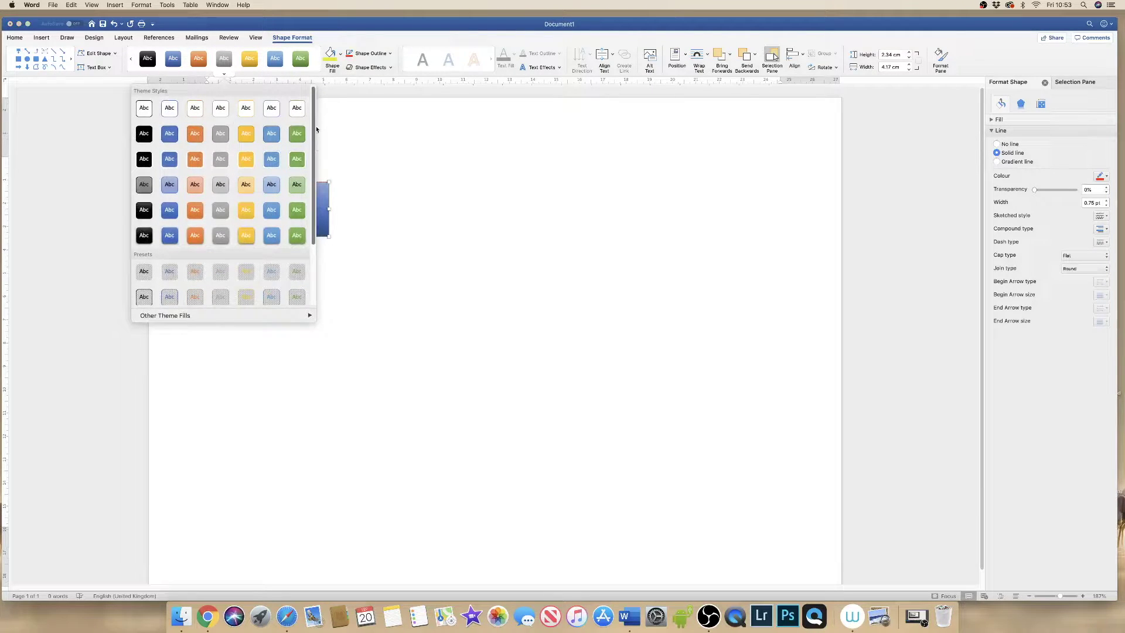
pyautogui.click(176, 135)
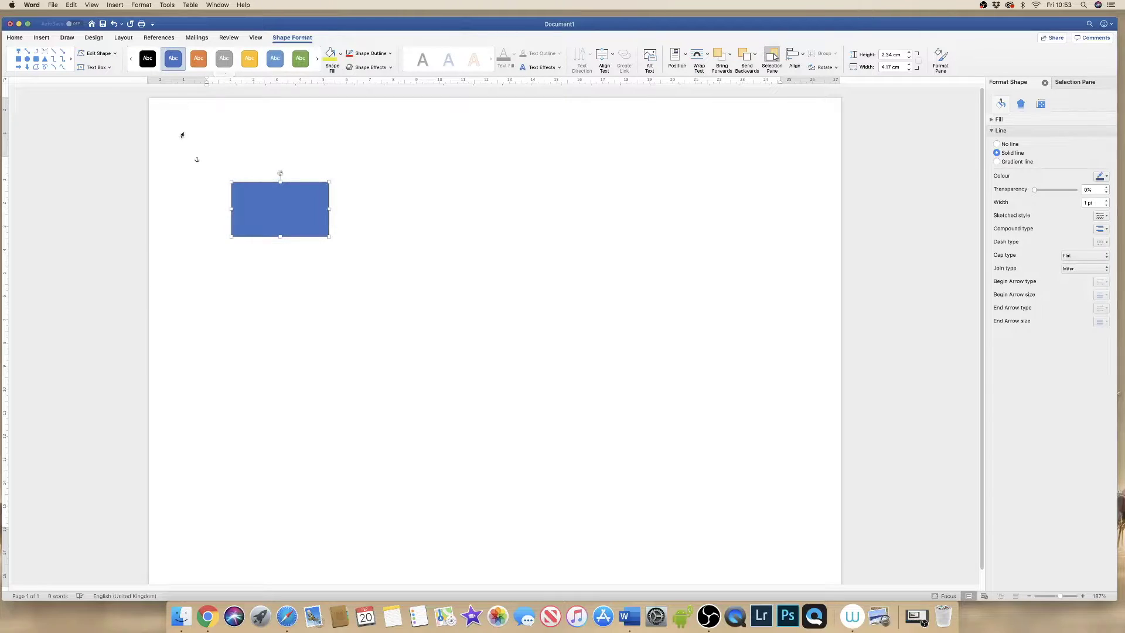
pyautogui.click(370, 53)
# Close the side panes and open the rectangle's Format Shape pane.
pyautogui.click(1045, 84)
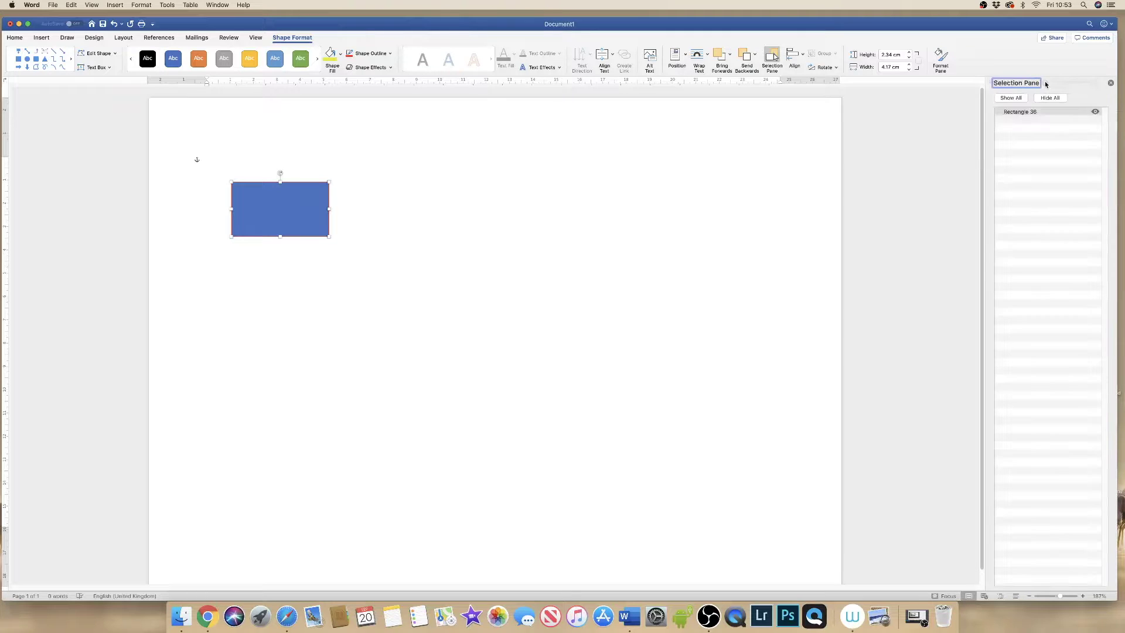
pyautogui.click(1111, 83)
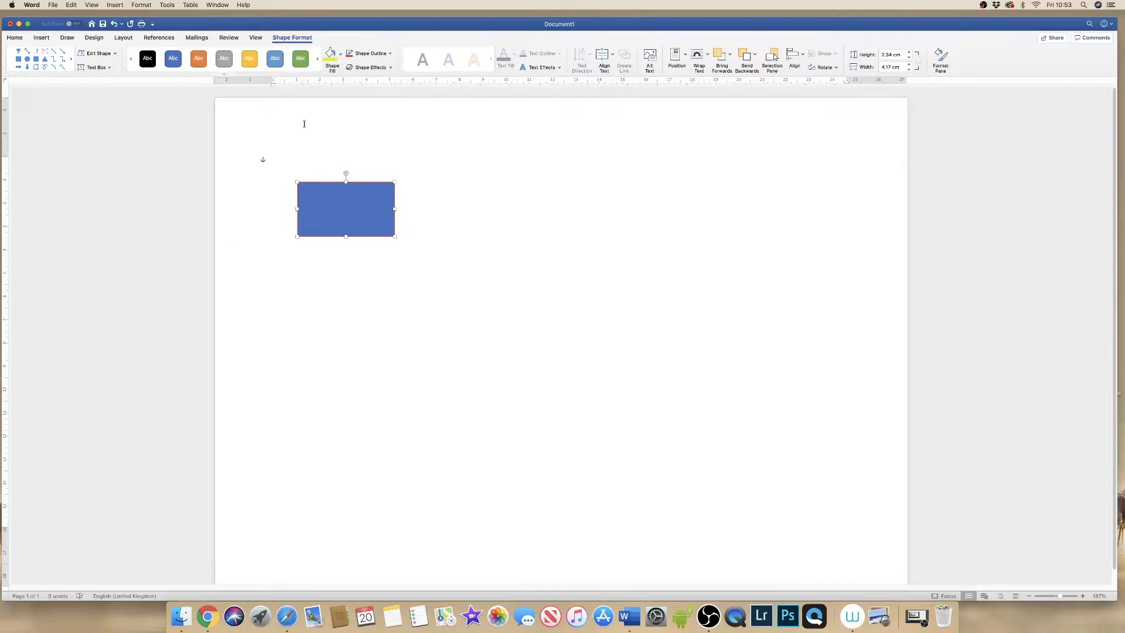
pyautogui.click(300, 39)
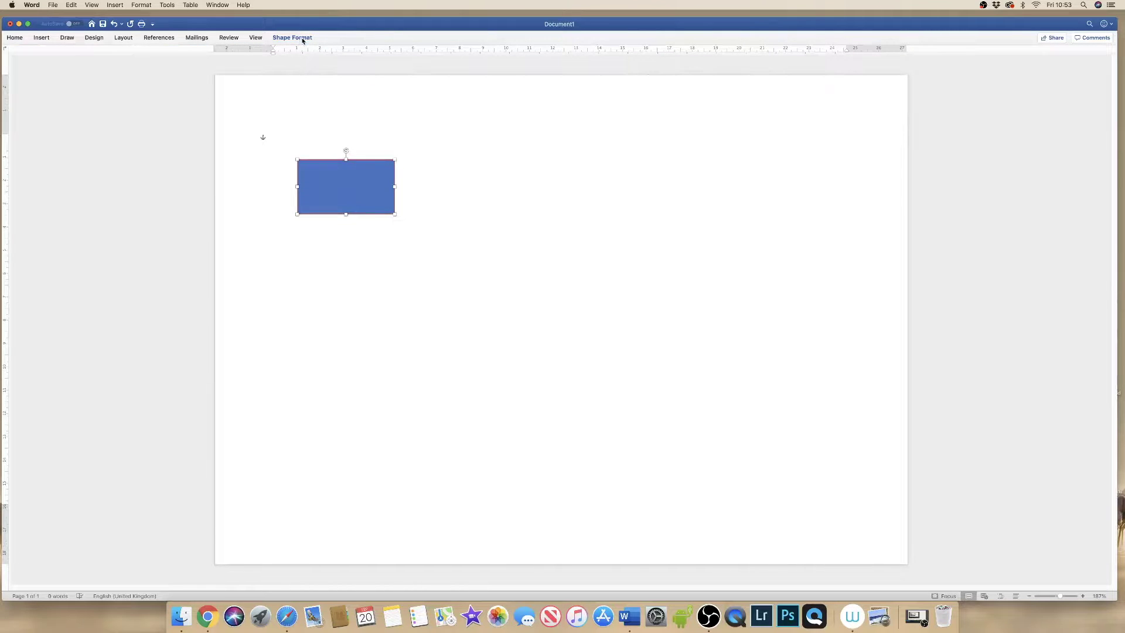
pyautogui.click(302, 40)
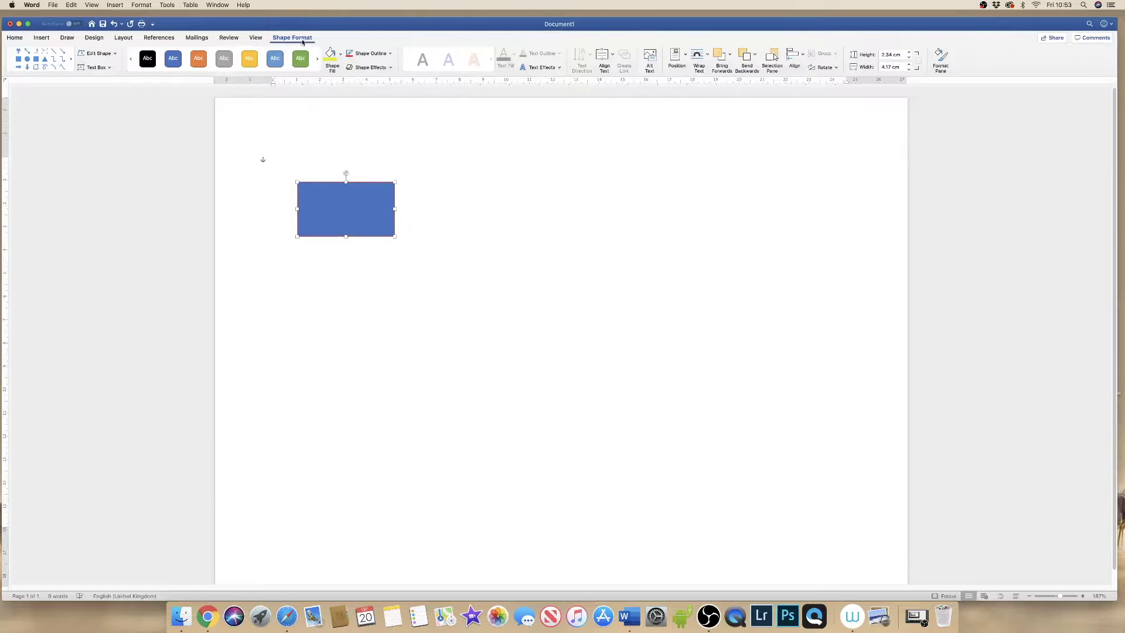
pyautogui.doubleClick(359, 208)
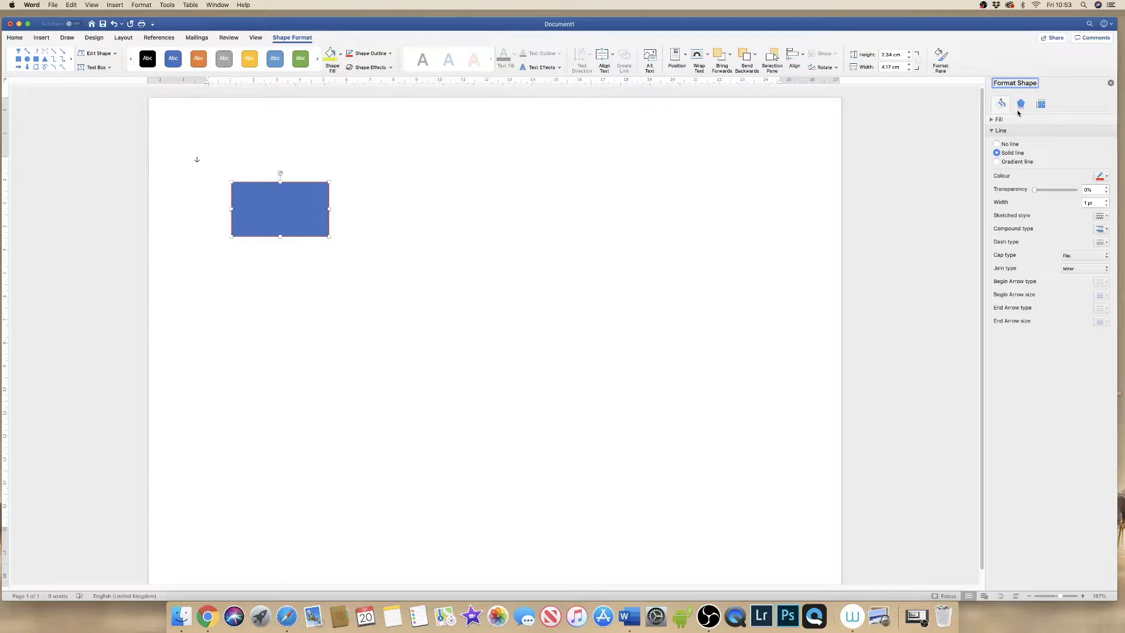
# Change the fill to a linear blue gradient at 270° and raise its transparency.
pyautogui.click(992, 130)
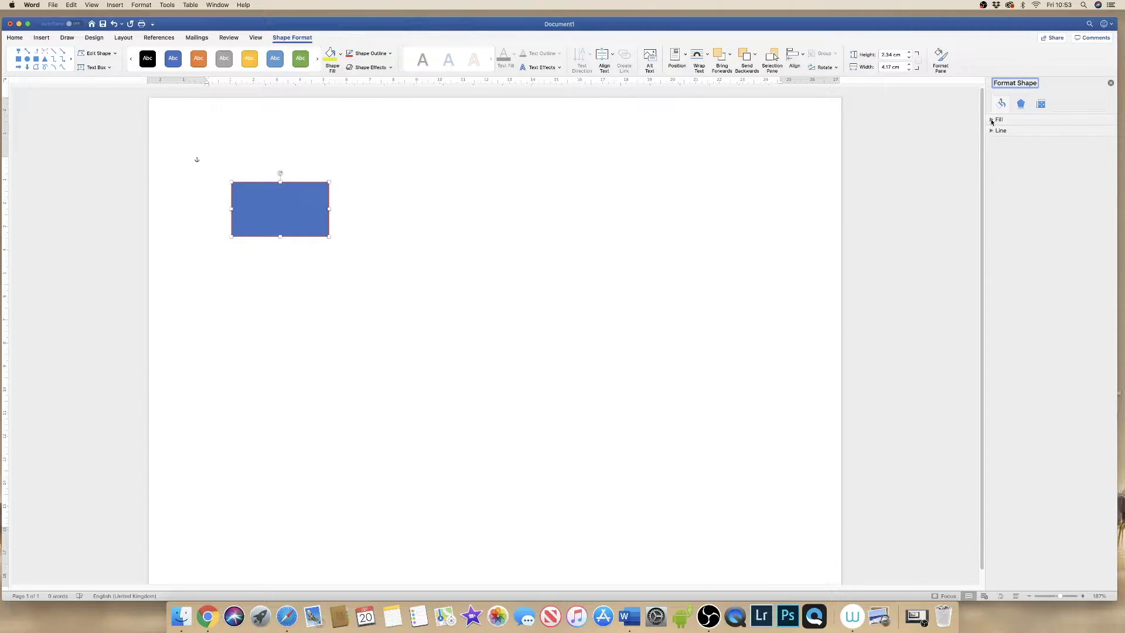
pyautogui.click(992, 120)
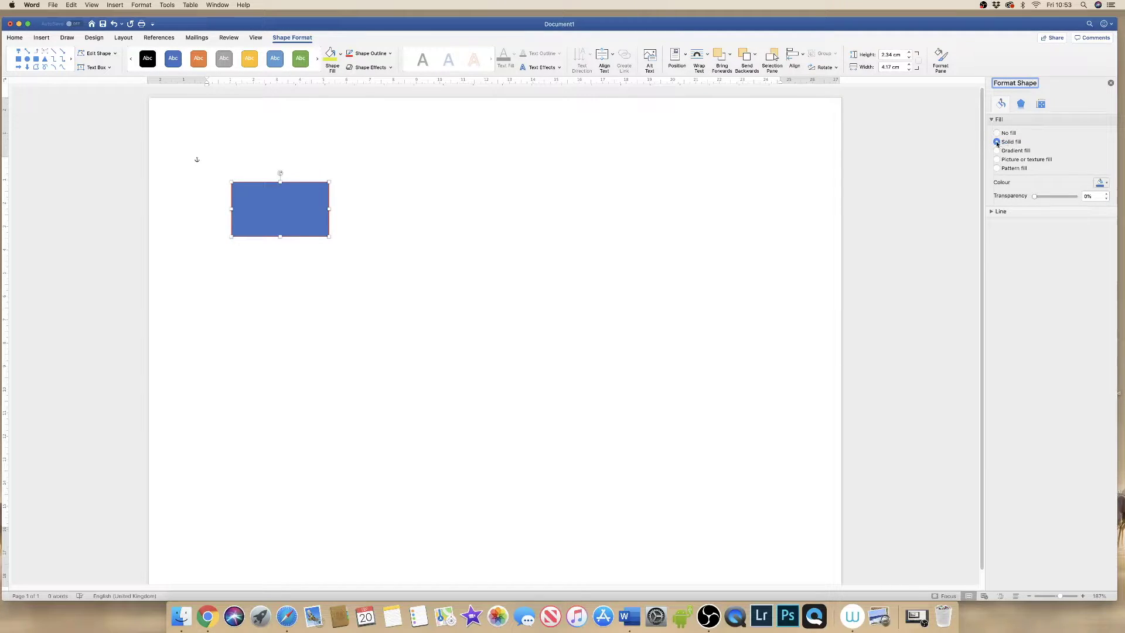
pyautogui.click(1106, 184)
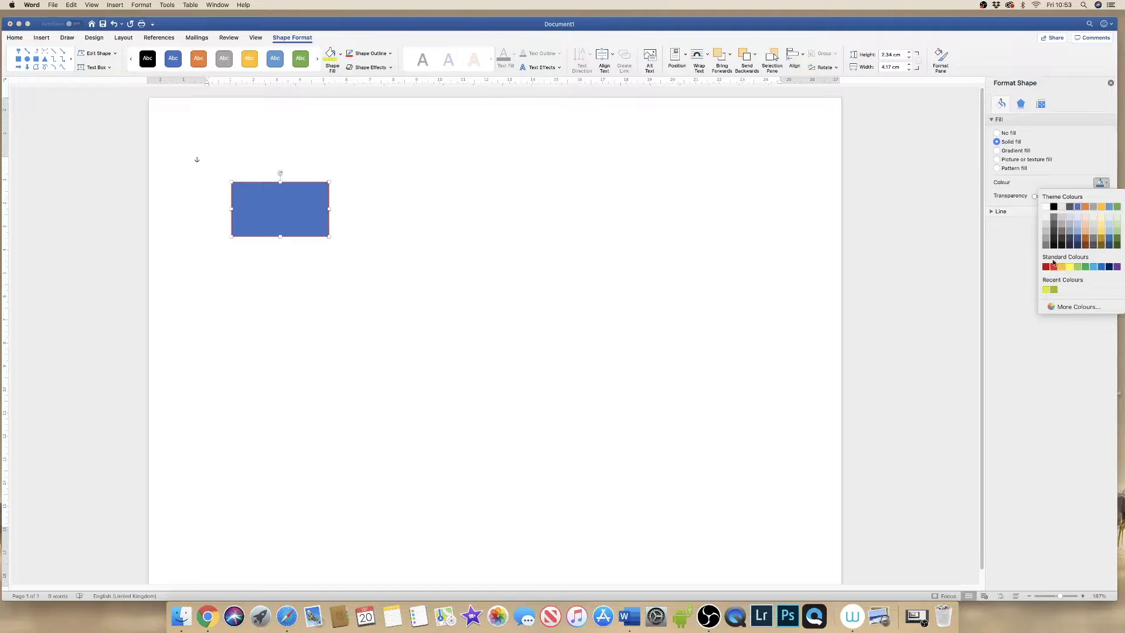
pyautogui.click(997, 143)
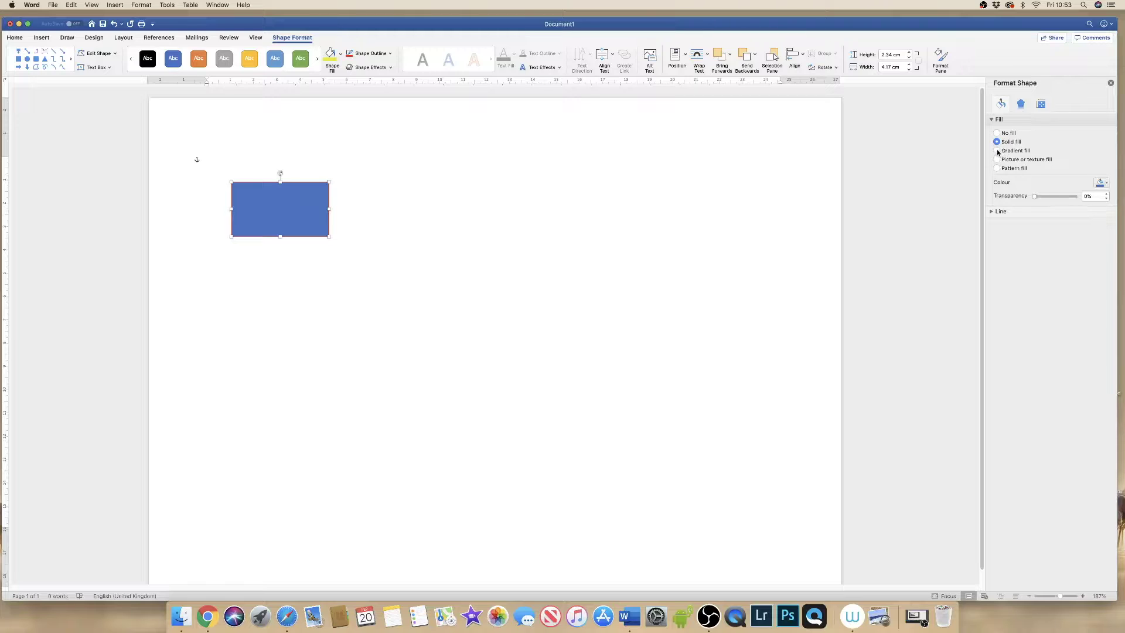
pyautogui.click(997, 151)
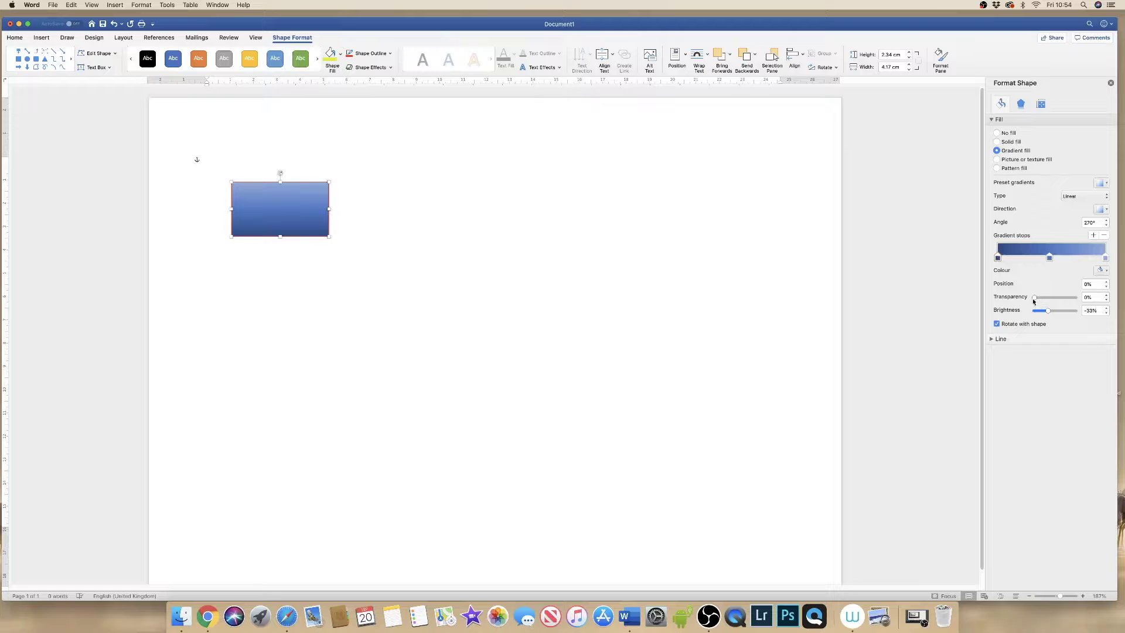
pyautogui.moveTo(1035, 297)
pyautogui.mouseDown()
pyautogui.moveTo(1062, 300)
pyautogui.moveTo(1032, 300)
pyautogui.mouseUp()
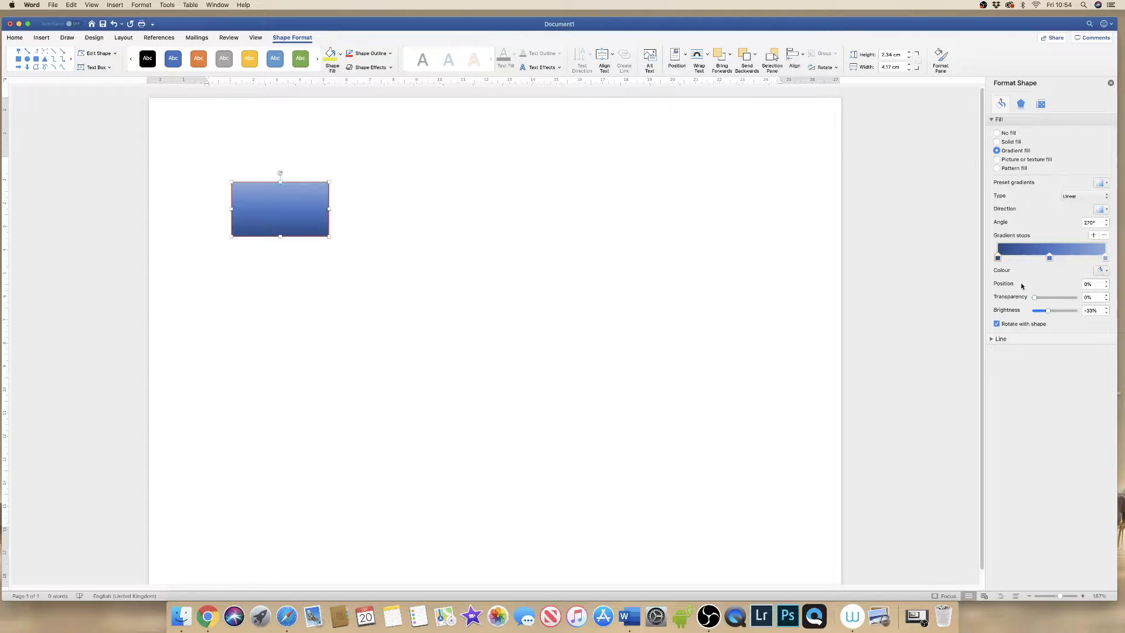
pyautogui.click(993, 119)
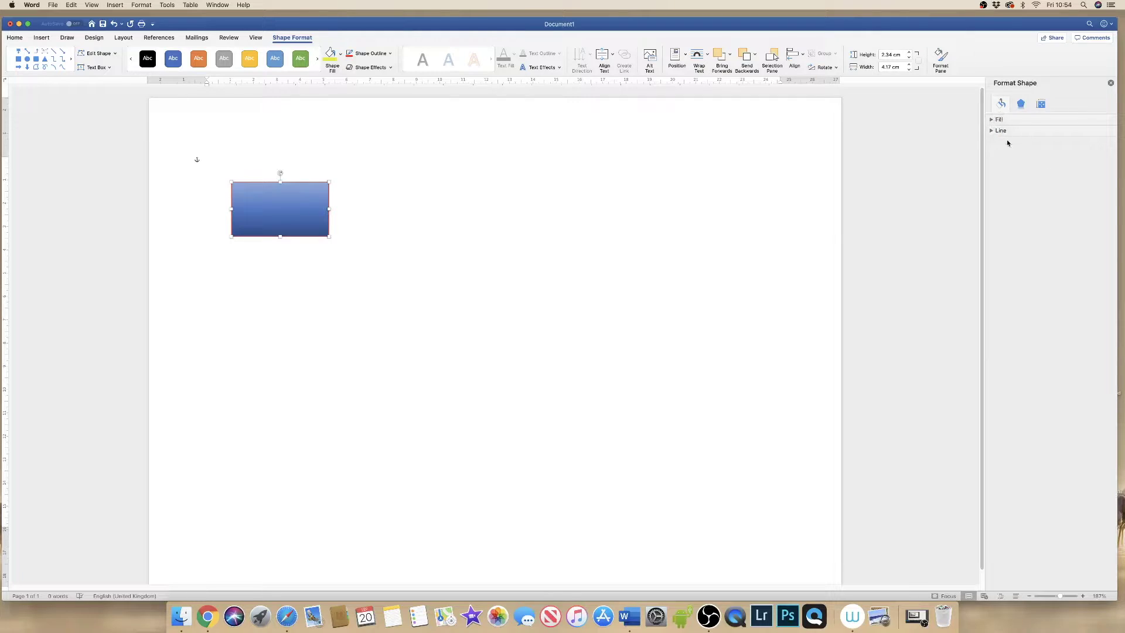
# Thicken the red outline to 2.75 pt.
pyautogui.click(993, 131)
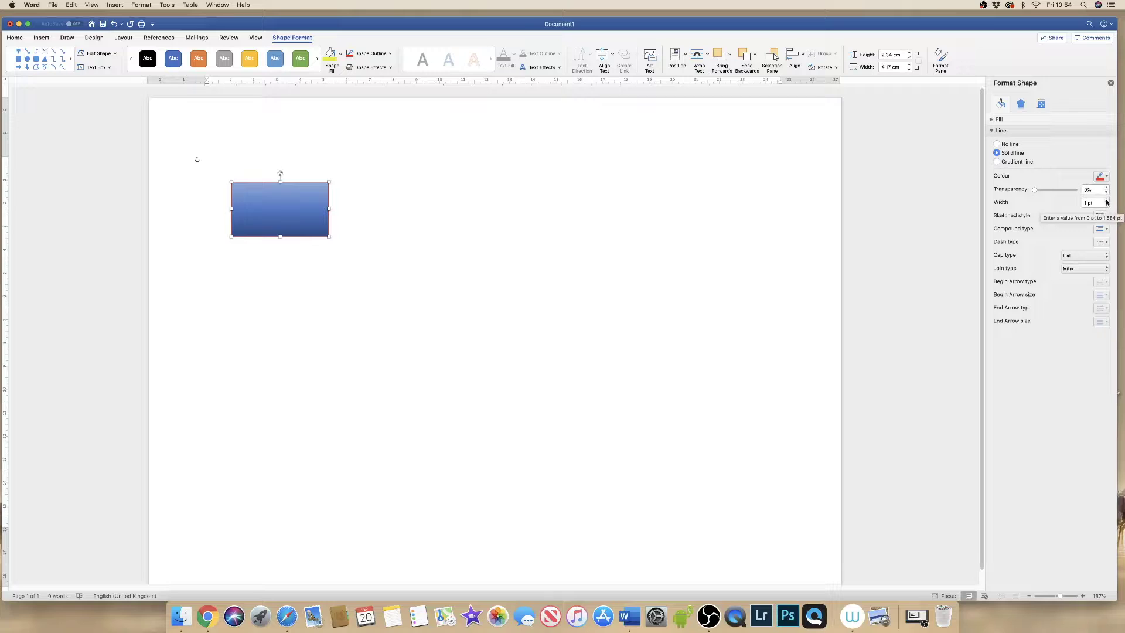
pyautogui.click(1108, 201)
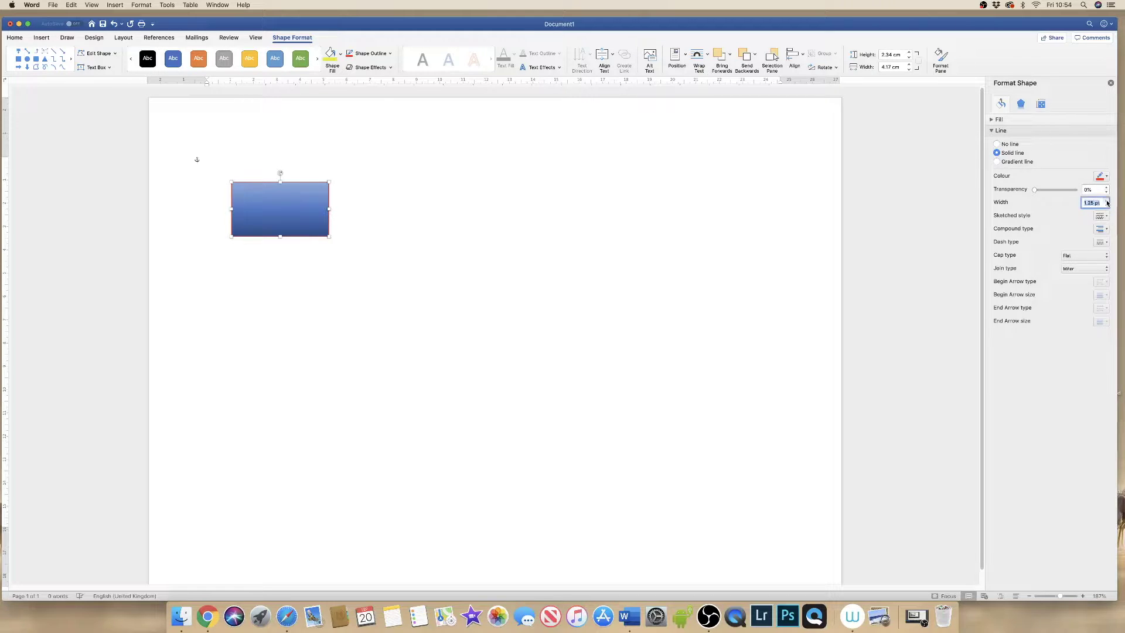
pyautogui.click(1108, 202)
pyautogui.click(1107, 201)
pyautogui.click(1108, 200)
pyautogui.click(1108, 201)
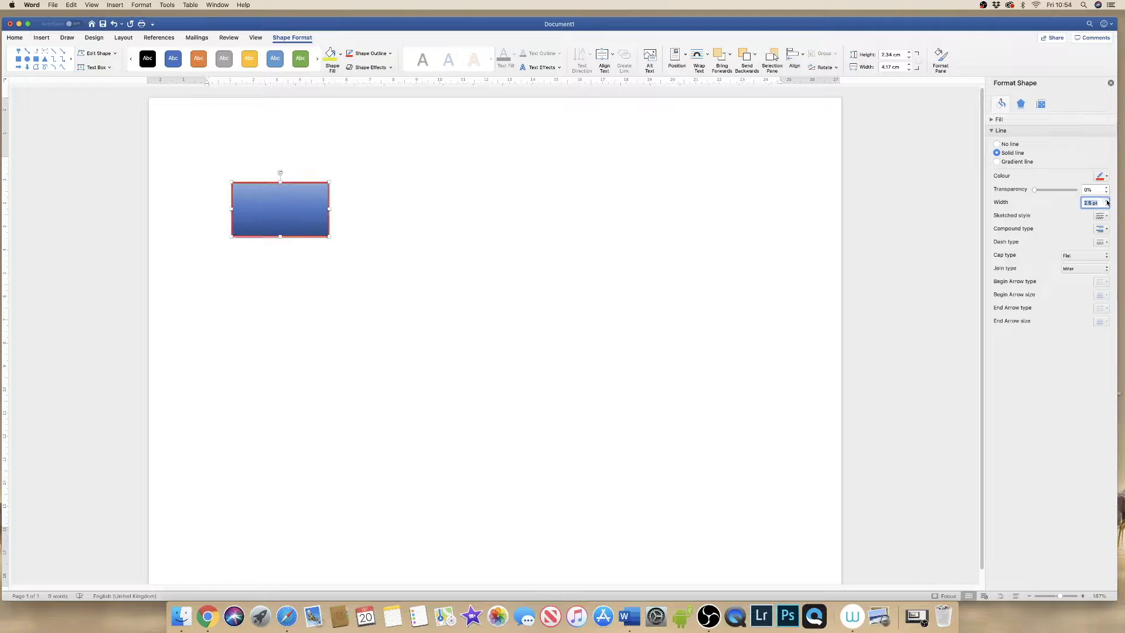
pyautogui.click(1108, 201)
# Try a dashed outline, then keep it a single solid line.
pyautogui.click(1107, 230)
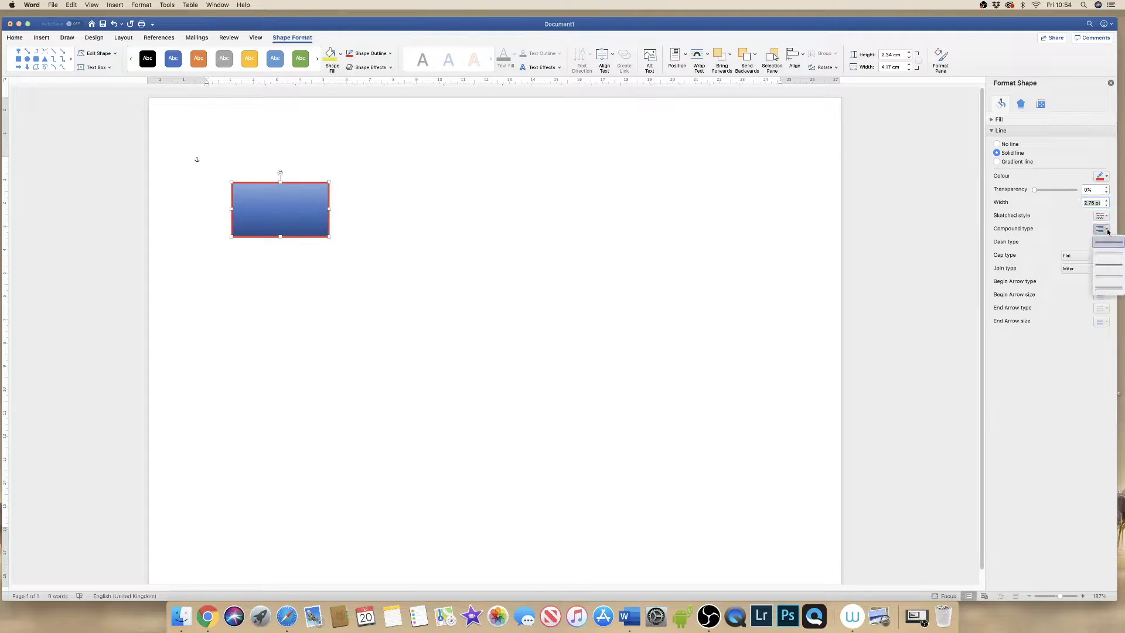
pyautogui.click(1103, 242)
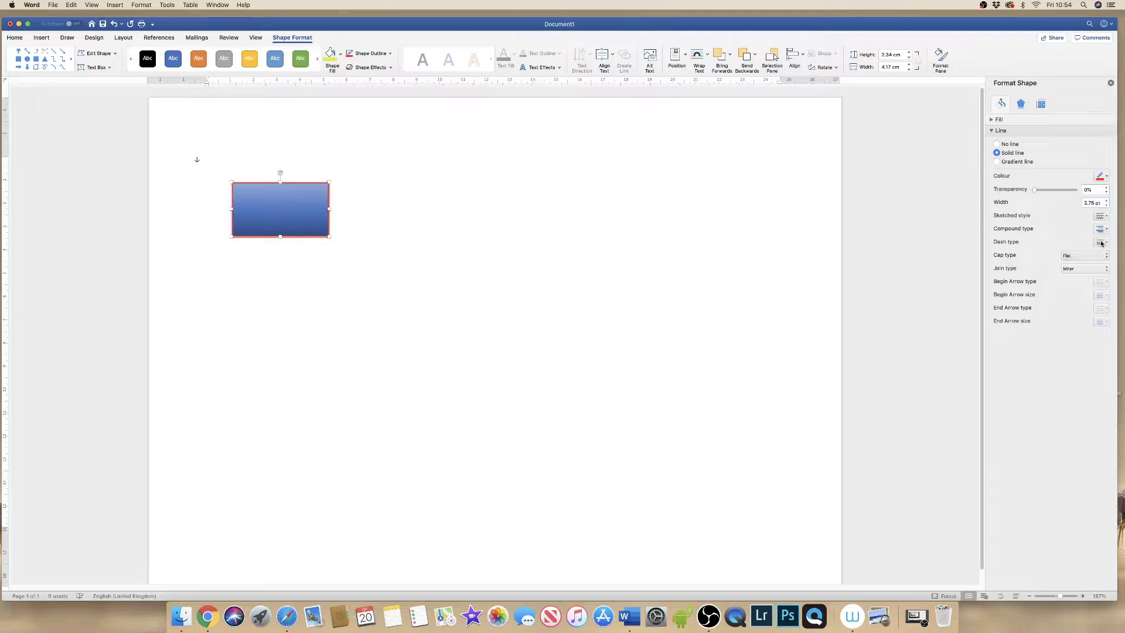
pyautogui.click(1108, 243)
pyautogui.click(1097, 264)
pyautogui.click(1102, 243)
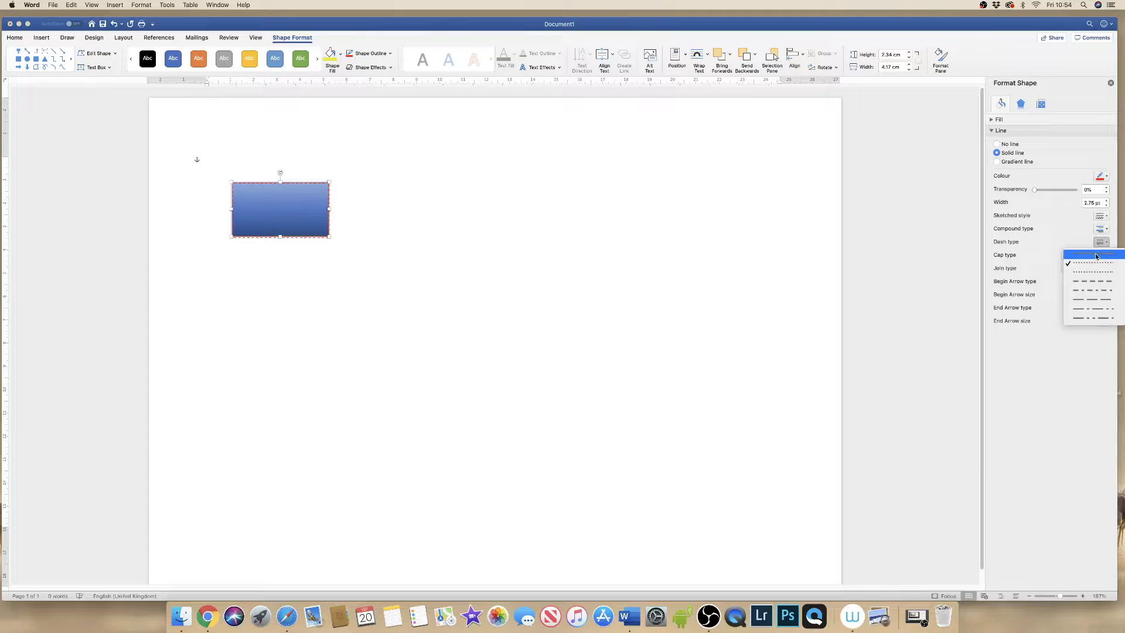
pyautogui.click(1100, 251)
pyautogui.click(1102, 229)
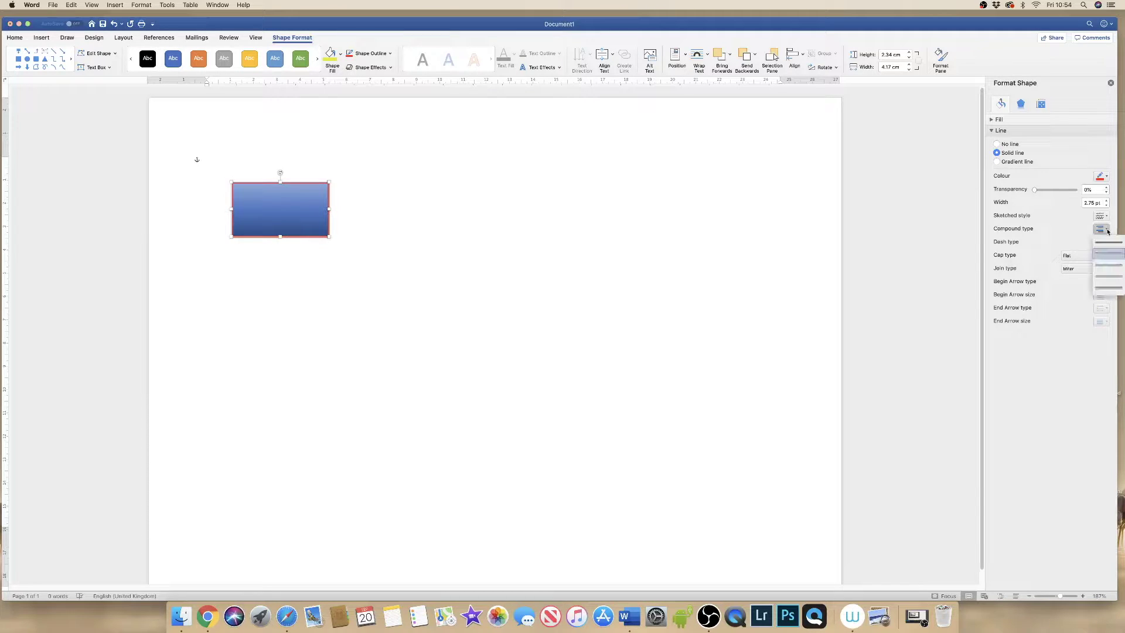
pyautogui.click(1104, 244)
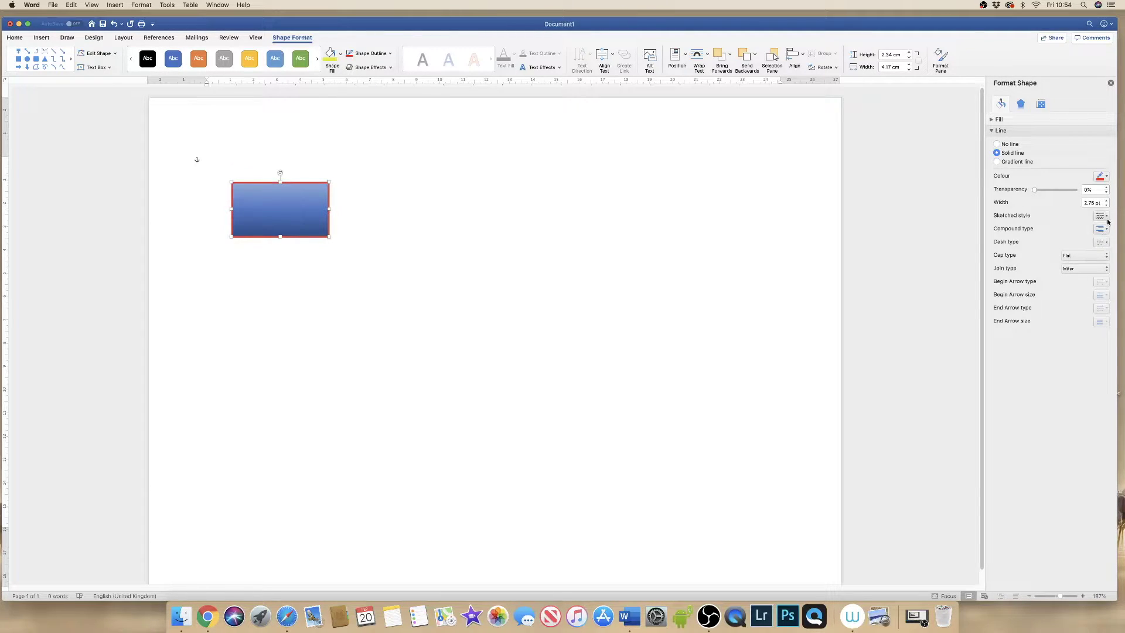
# Set the outline's sketched style to the first, straight option.
pyautogui.click(1107, 217)
pyautogui.click(1100, 242)
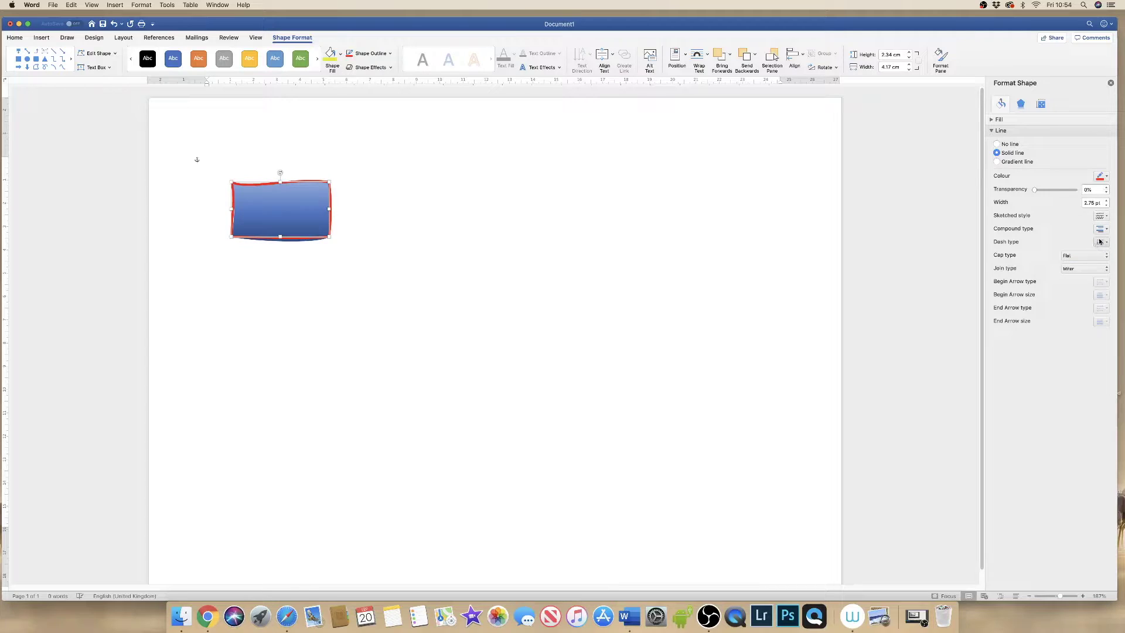
pyautogui.click(1104, 217)
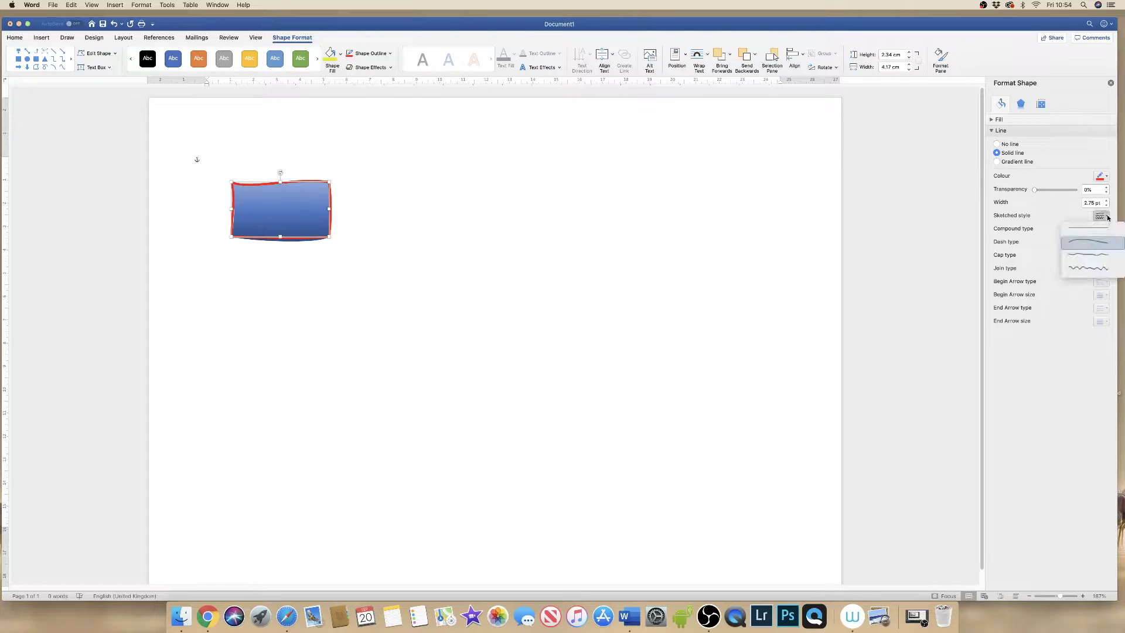
pyautogui.click(1099, 256)
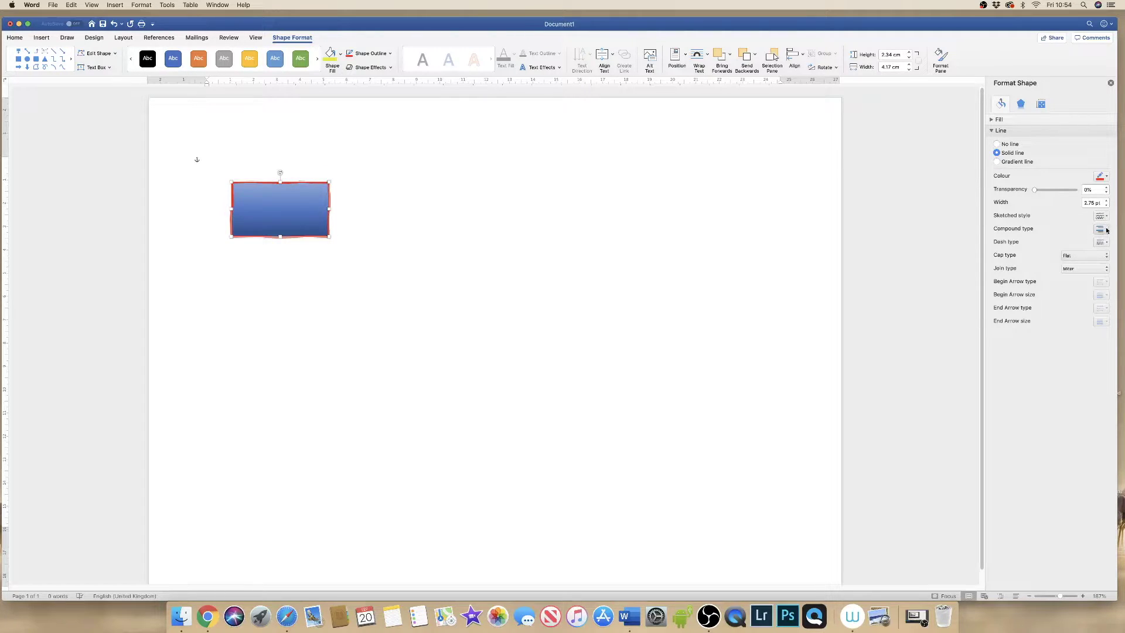
pyautogui.click(1107, 217)
pyautogui.click(1084, 230)
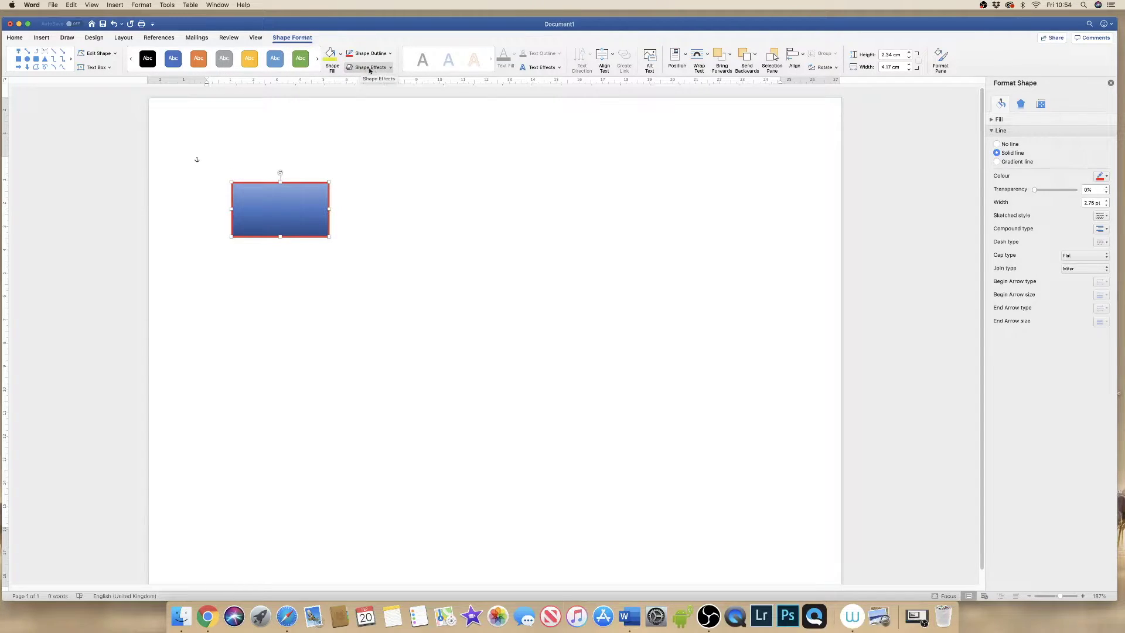
# Add an outer shadow preset to the rectangle.
pyautogui.click(391, 68)
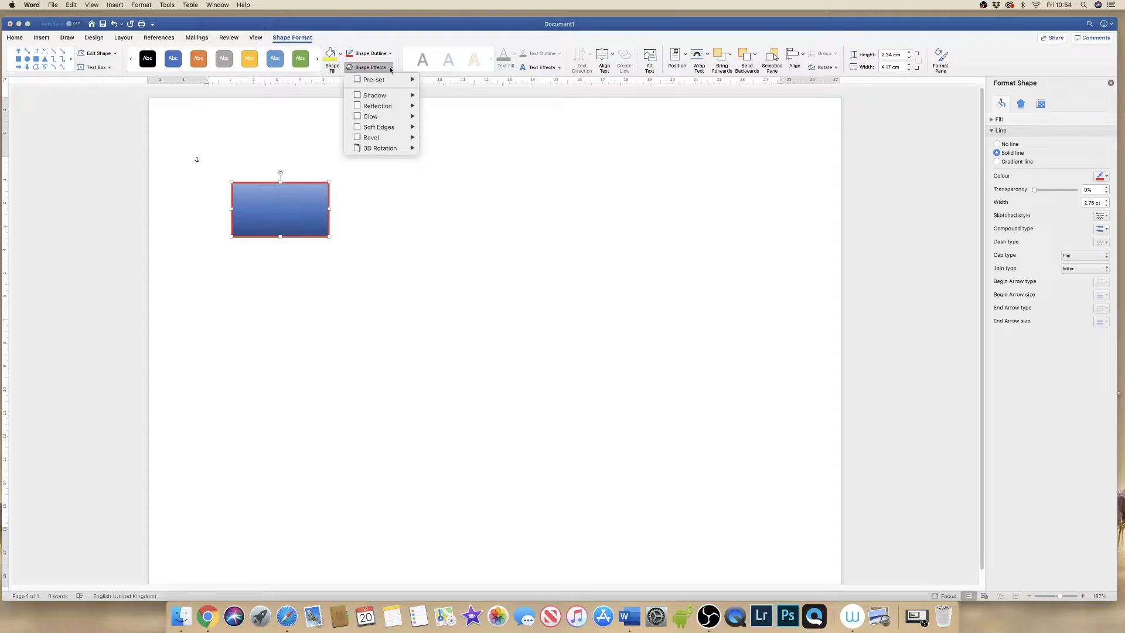
pyautogui.moveTo(378, 97)
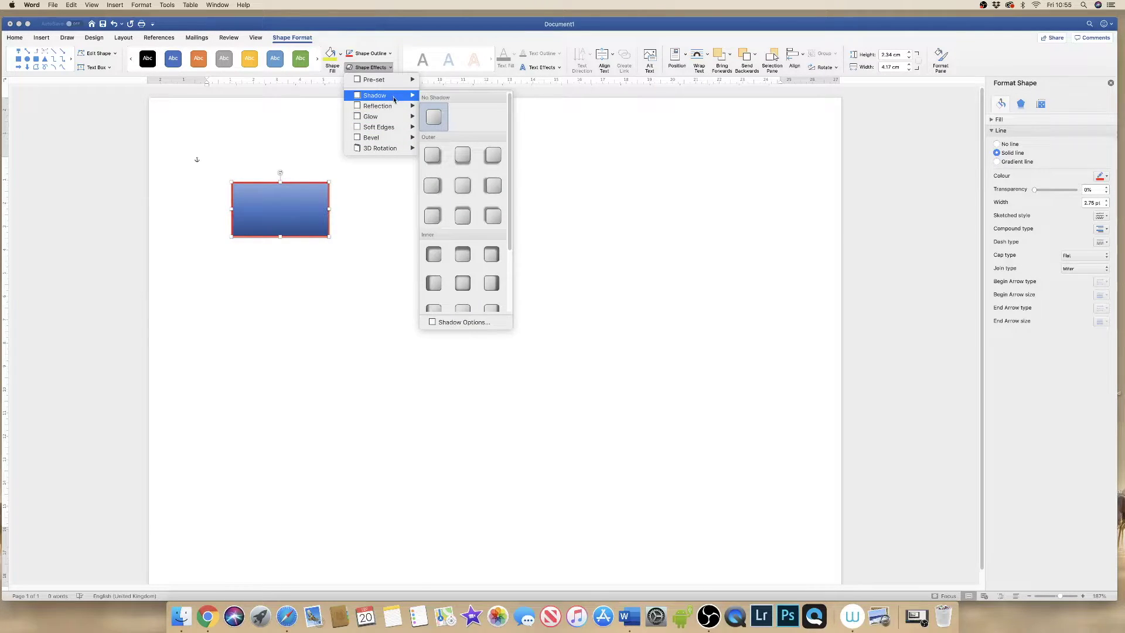
pyautogui.click(463, 186)
# Try a Parallel 3D rotation, then reset the rectangle to No Rotation.
pyautogui.click(368, 68)
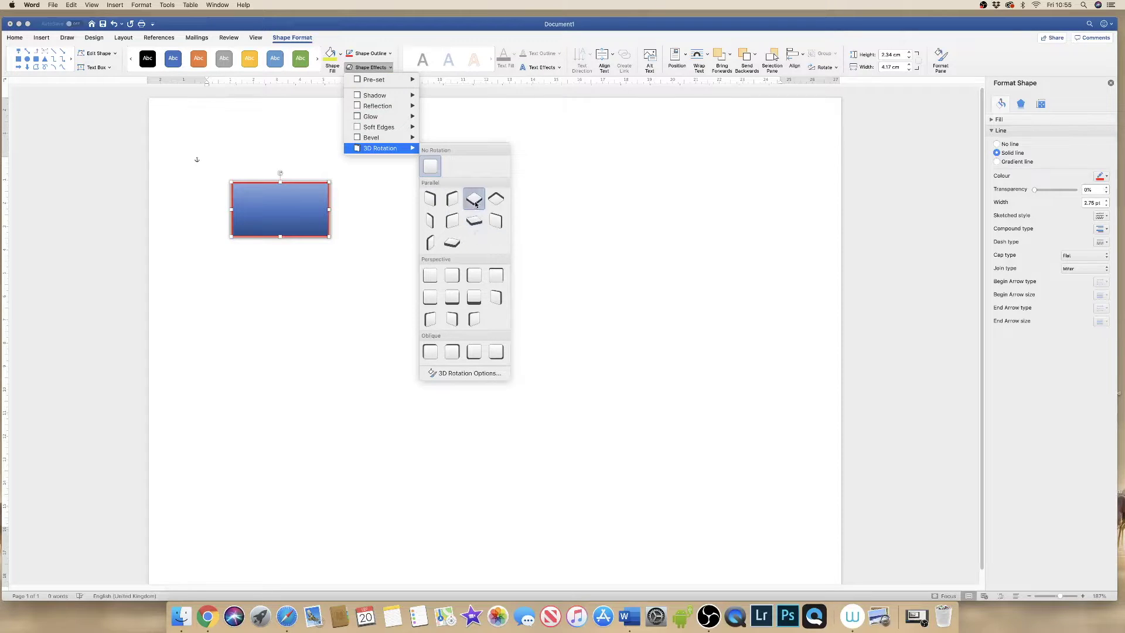
pyautogui.click(475, 200)
pyautogui.click(440, 205)
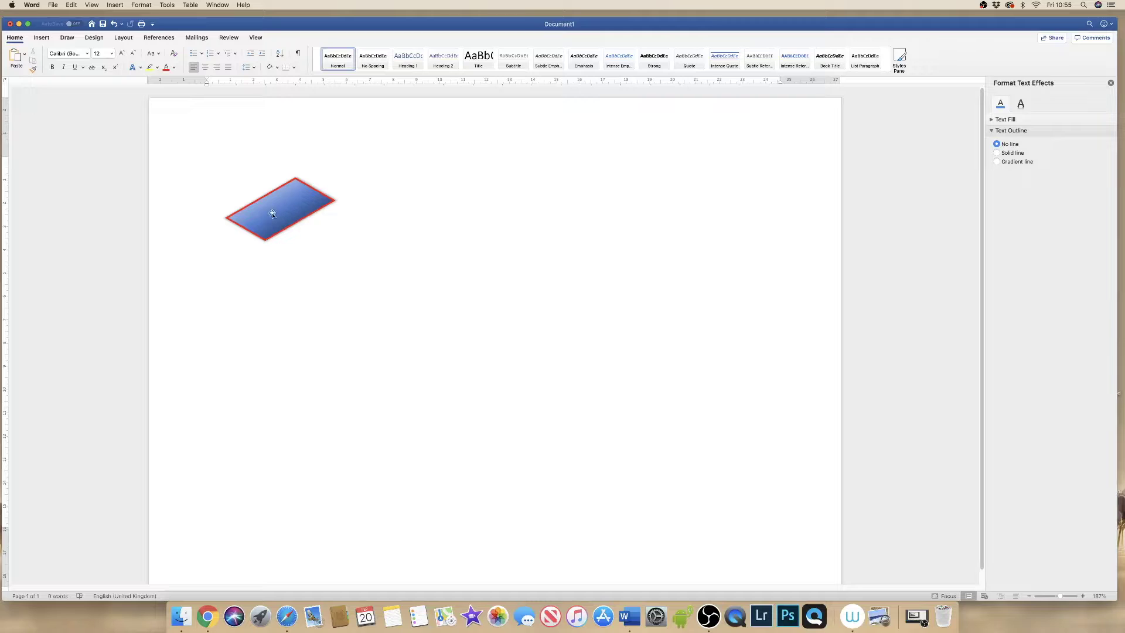
pyautogui.click(290, 208)
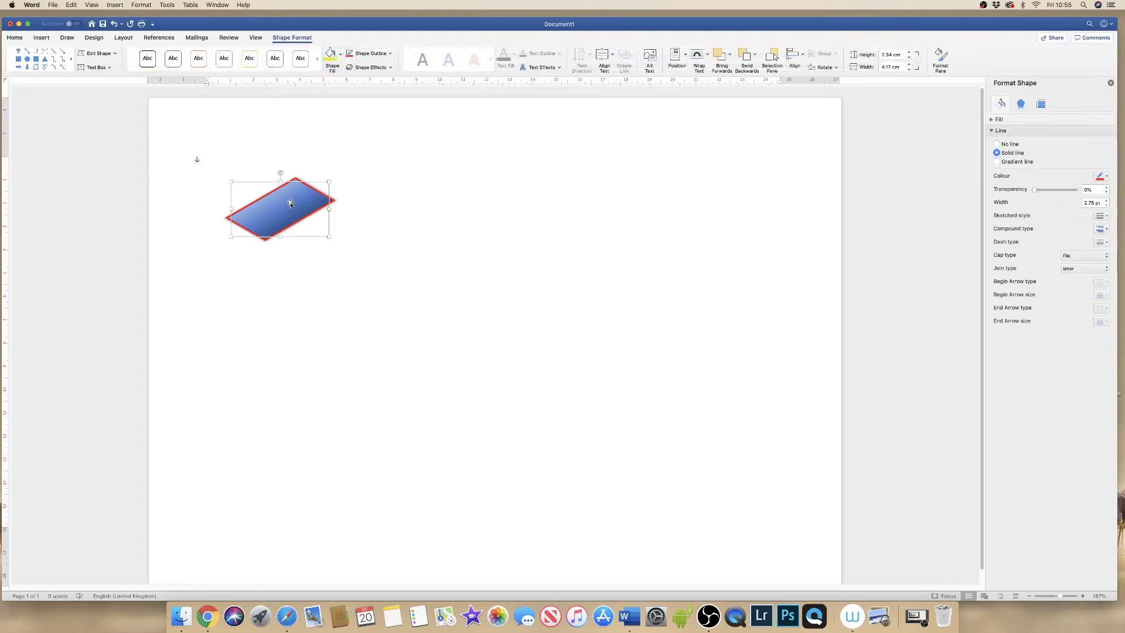
pyautogui.click(374, 69)
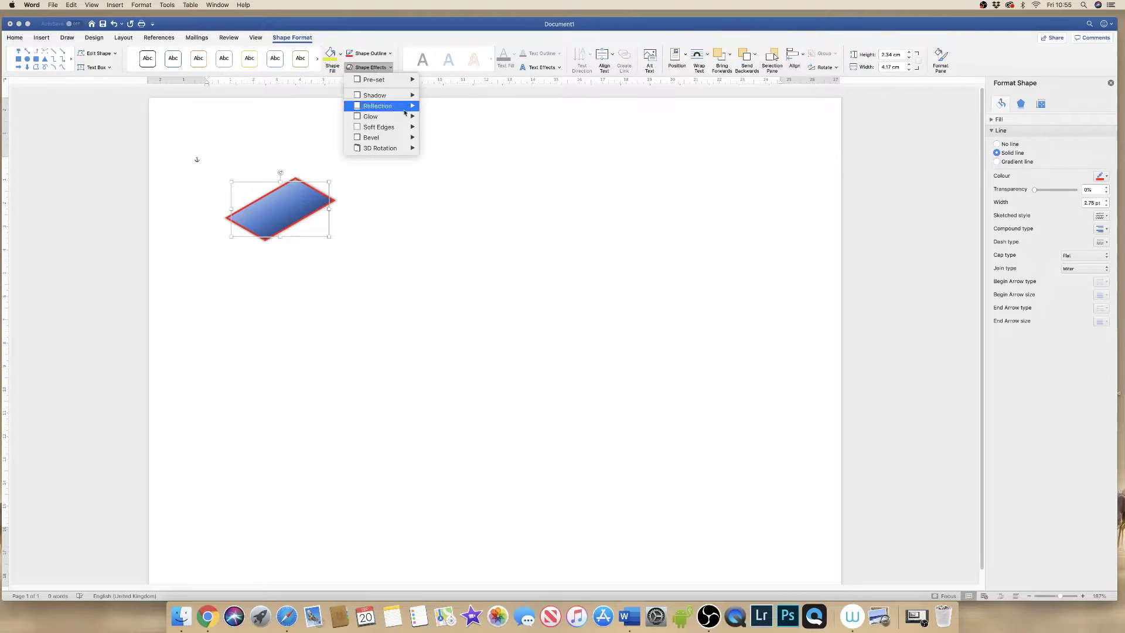
pyautogui.moveTo(403, 151)
pyautogui.click(430, 166)
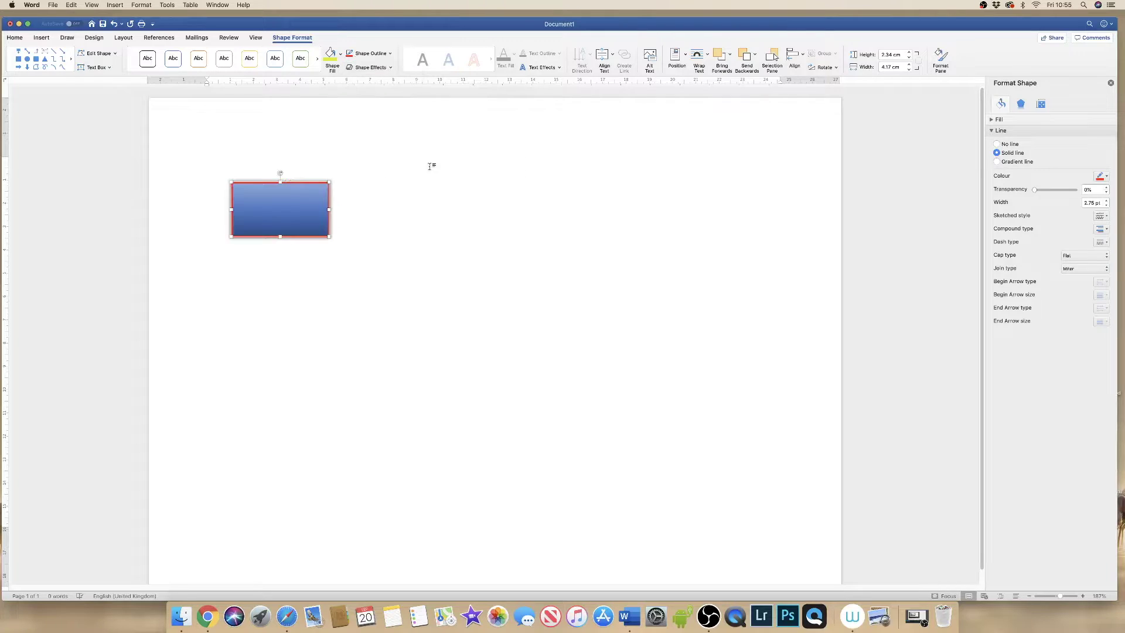
# Apply a bevel preset to the rectangle.
pyautogui.click(370, 68)
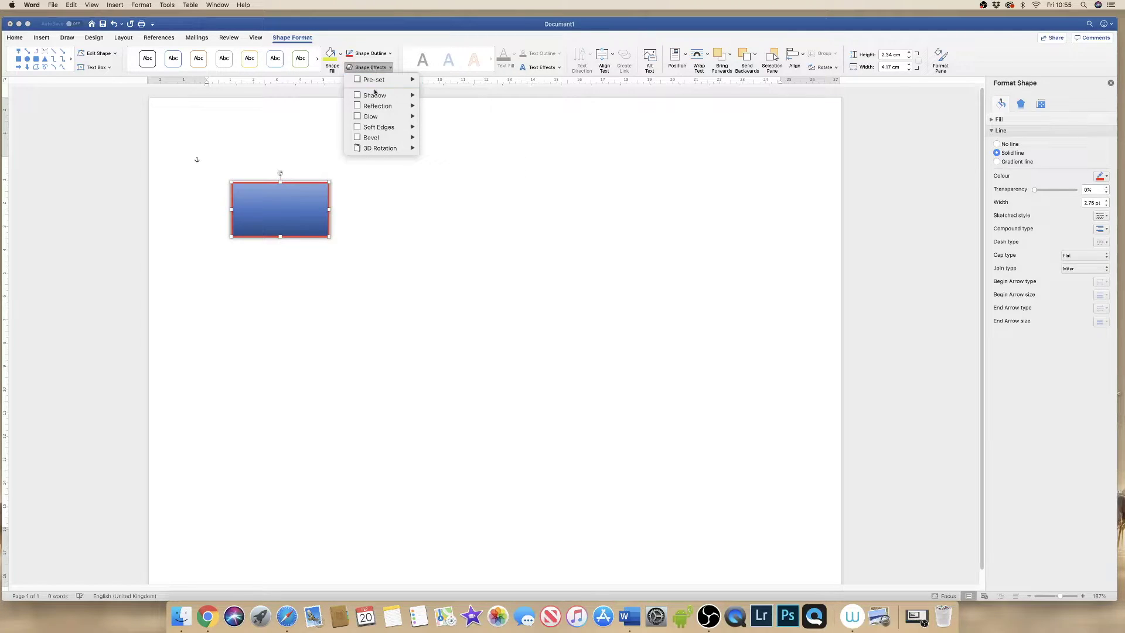
pyautogui.moveTo(398, 143)
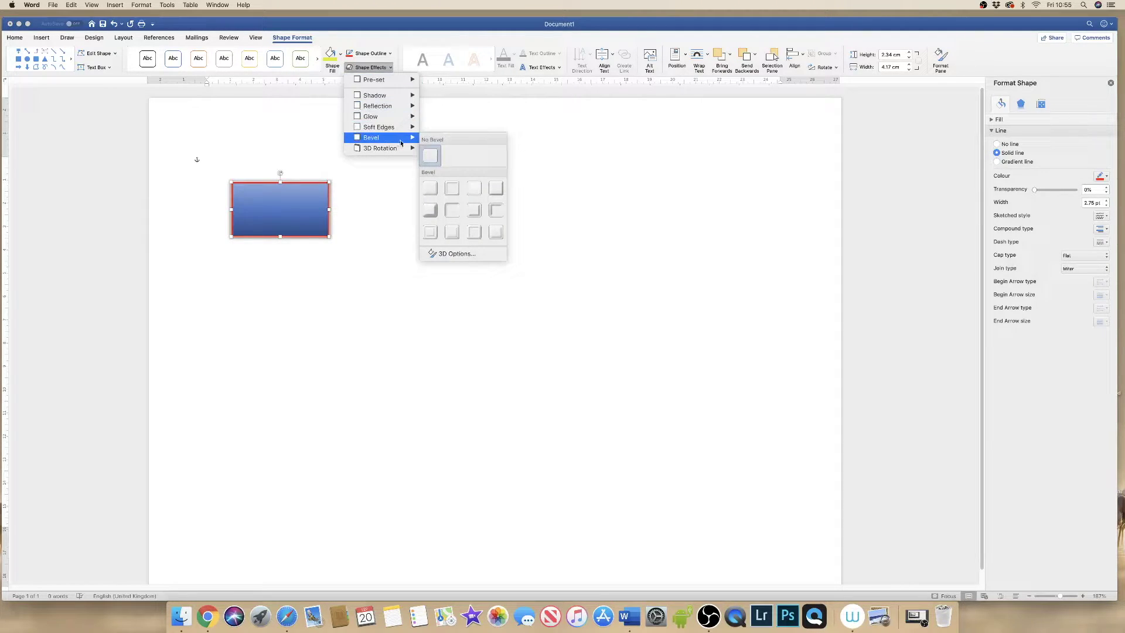
pyautogui.click(433, 216)
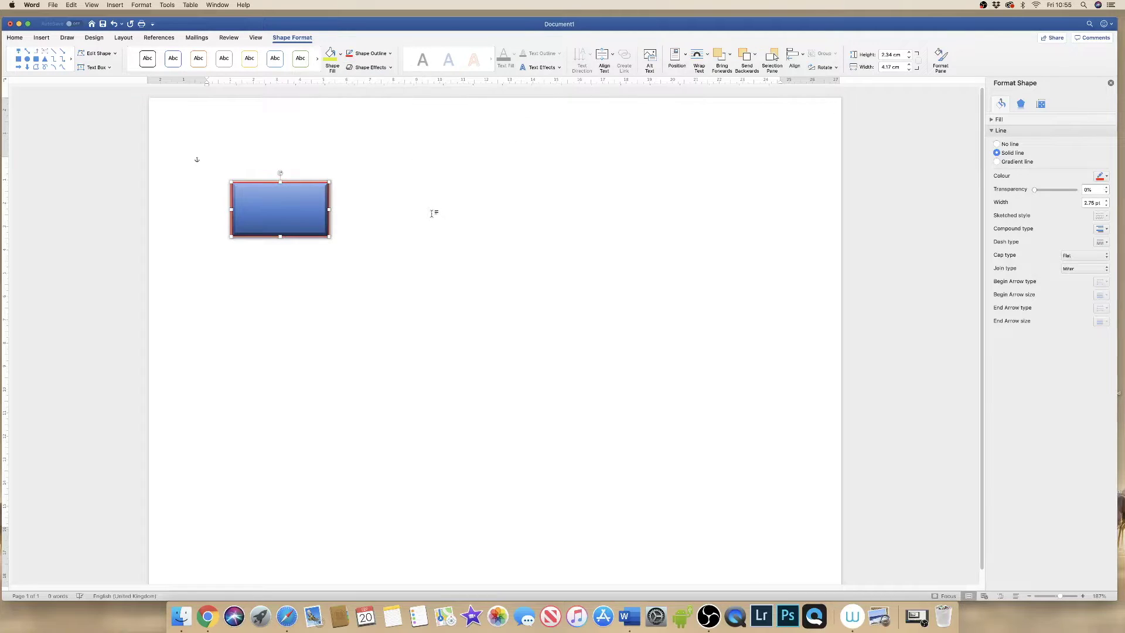
pyautogui.click(434, 217)
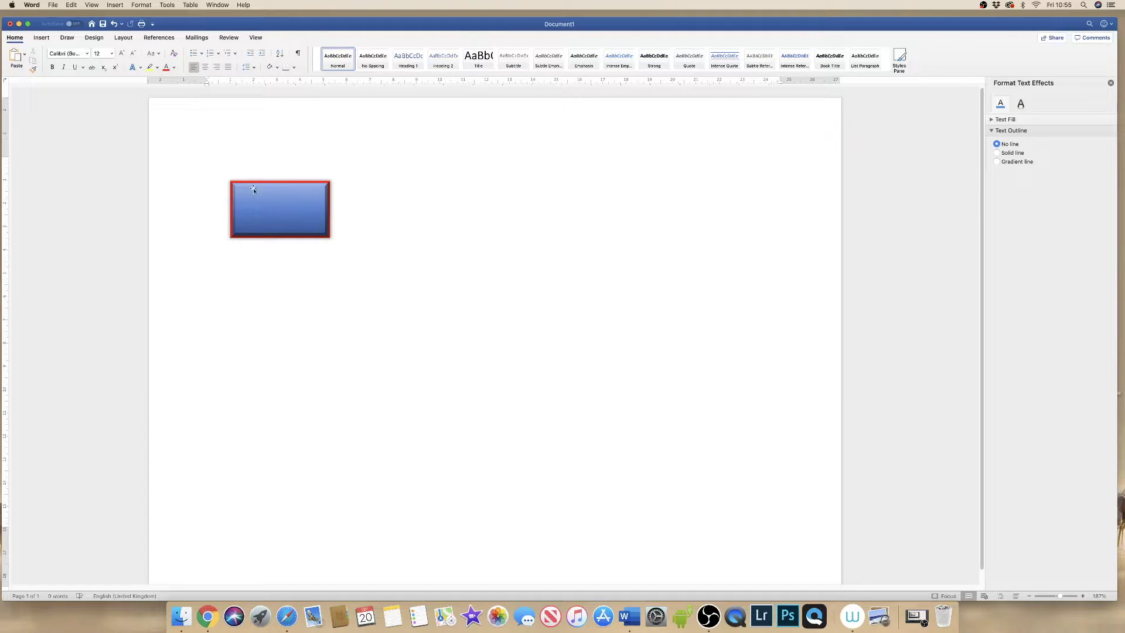
# Type 'Section 1' inside the bevelled rectangle as its centred label.
pyautogui.click(277, 209)
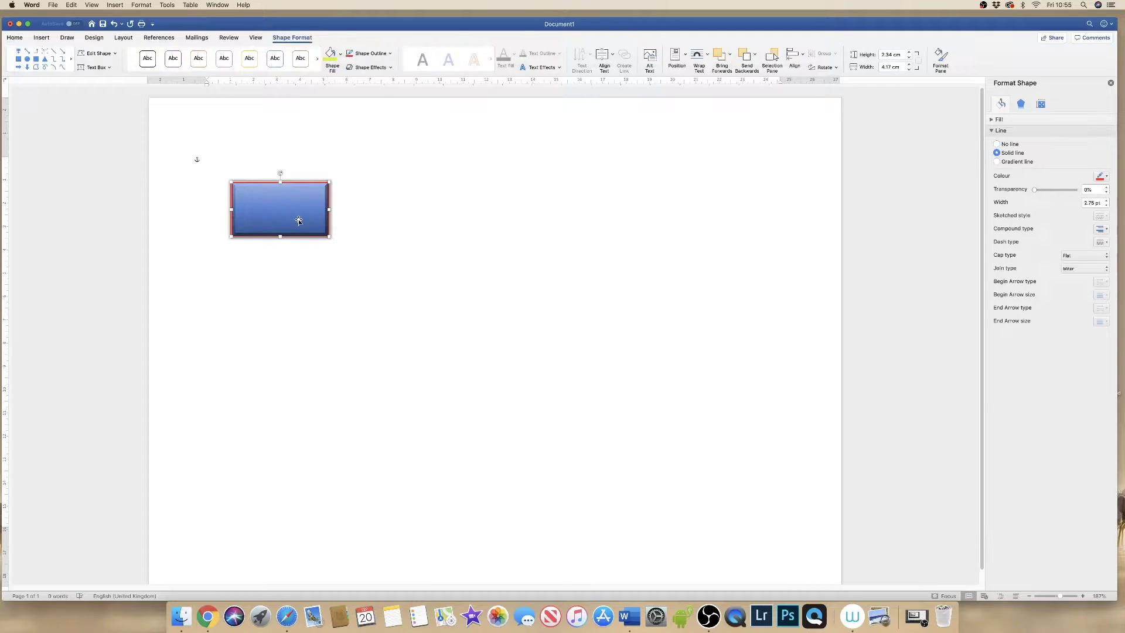
pyautogui.write('Sect')
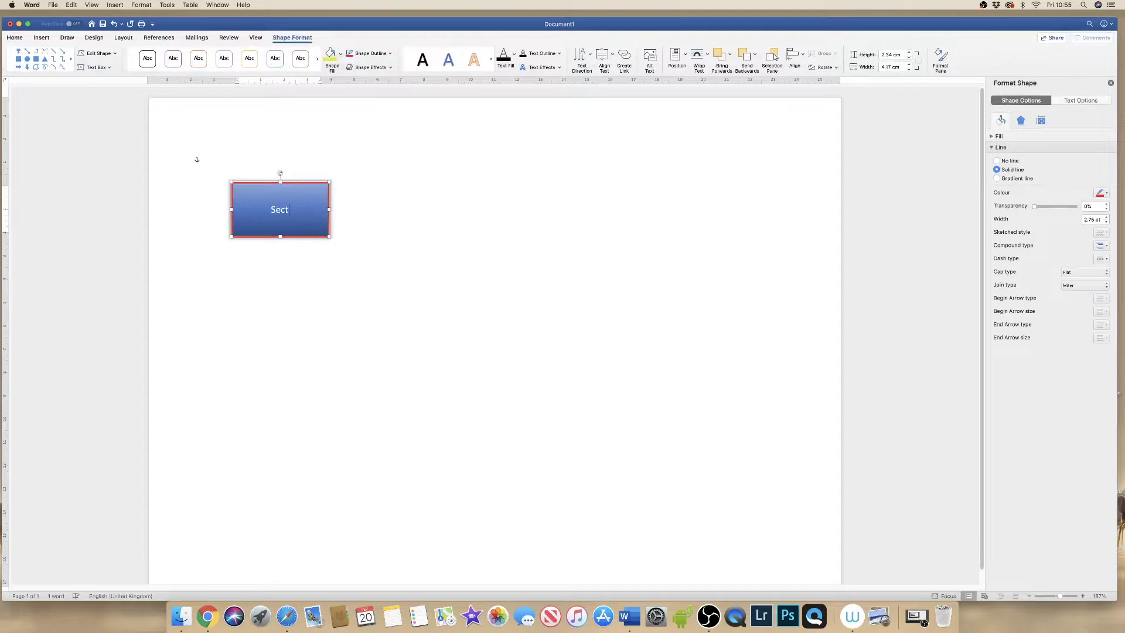
pyautogui.write('ion 1')
pyautogui.click(15, 38)
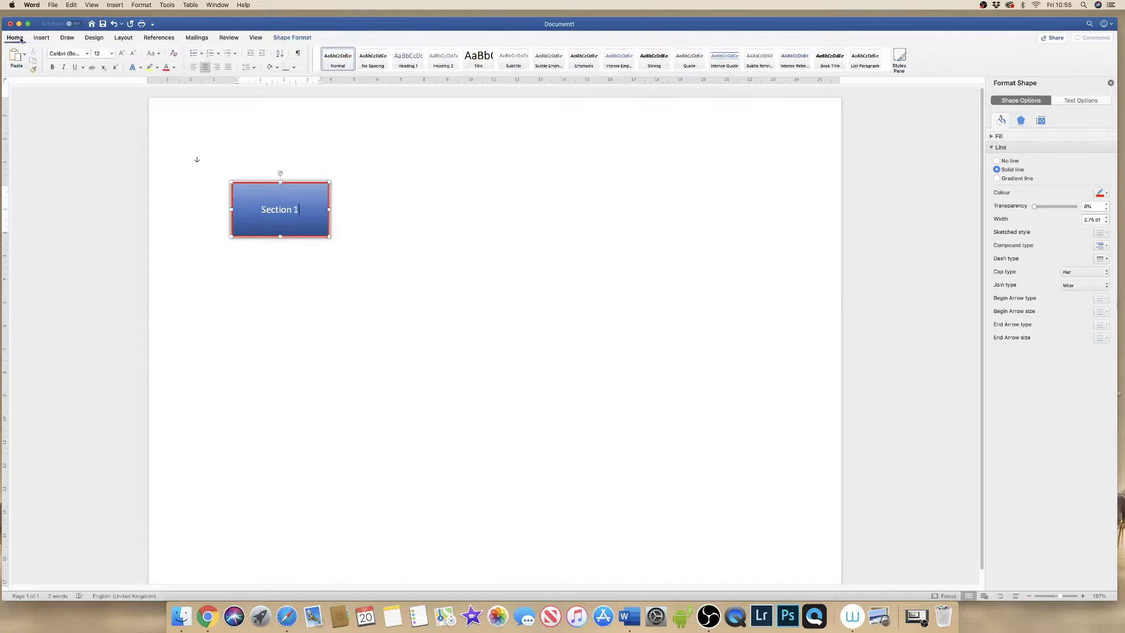
pyautogui.click(26, 56)
pyautogui.click(290, 210)
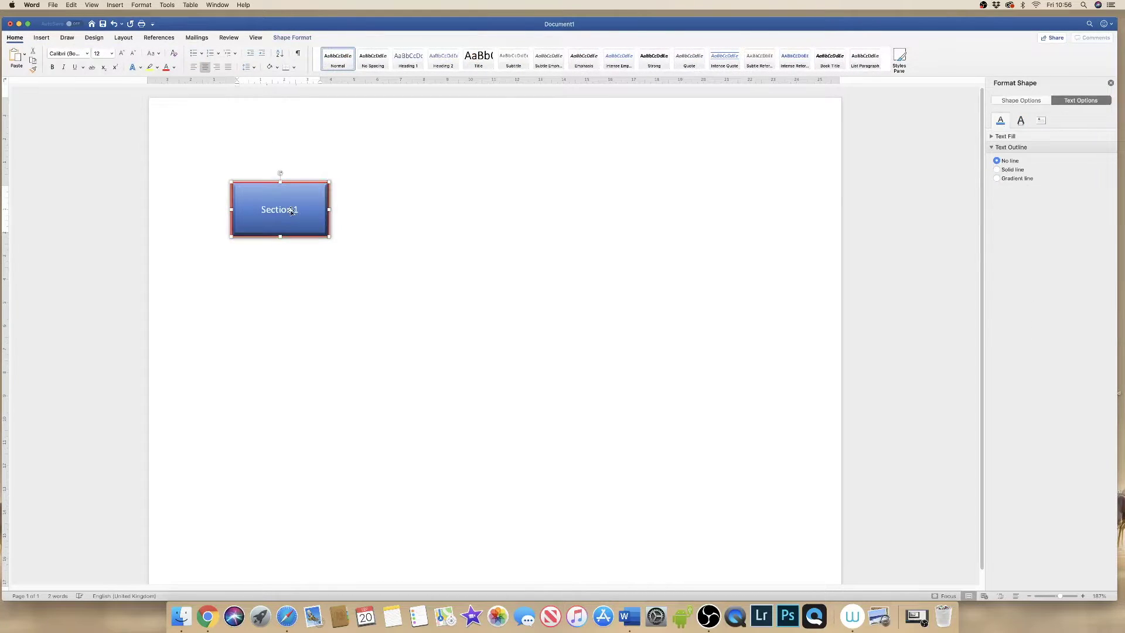
pyautogui.rightClick(291, 210)
# Copy the Section 1 box, paste two duplicates, and stack them below the original.
pyautogui.click(304, 225)
pyautogui.rightClick(367, 221)
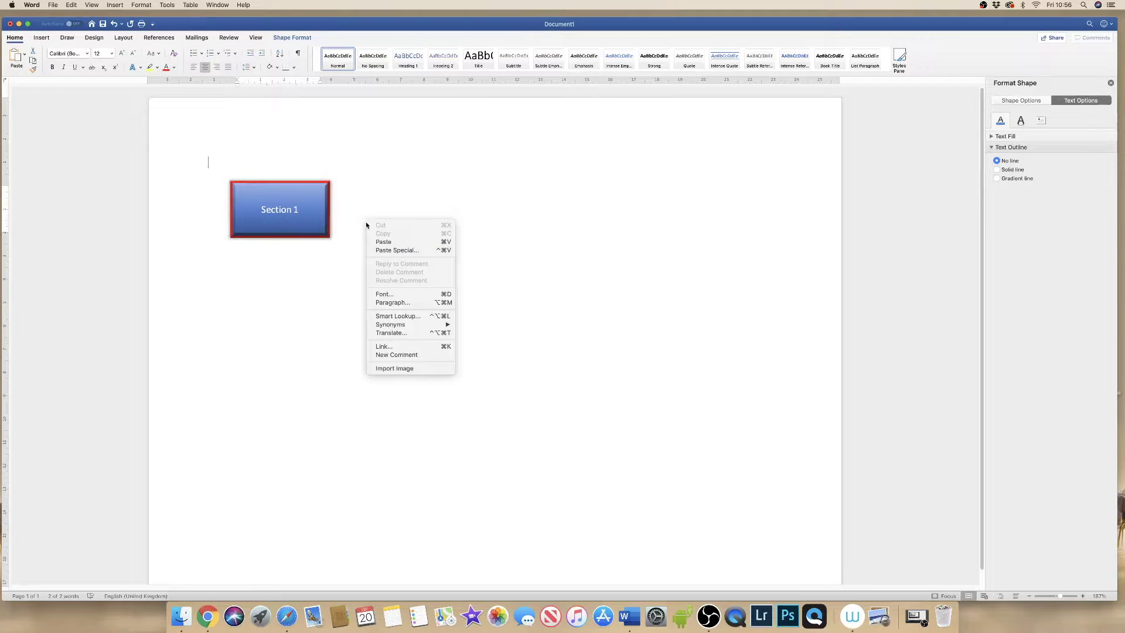
pyautogui.click(375, 243)
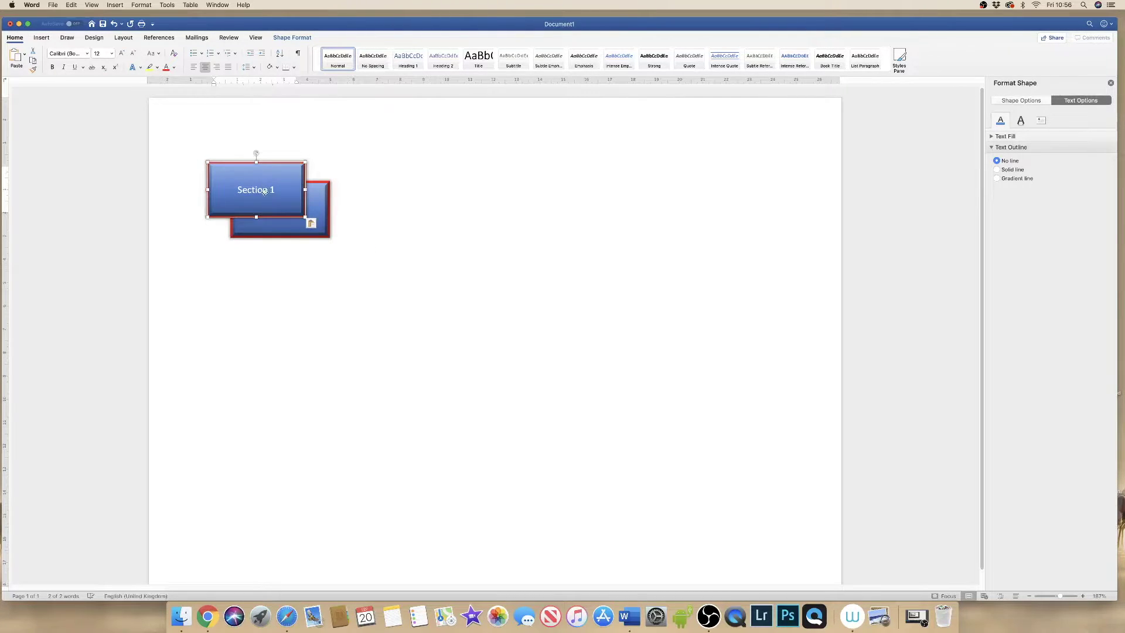
pyautogui.moveTo(265, 191); pyautogui.dragTo(289, 276)
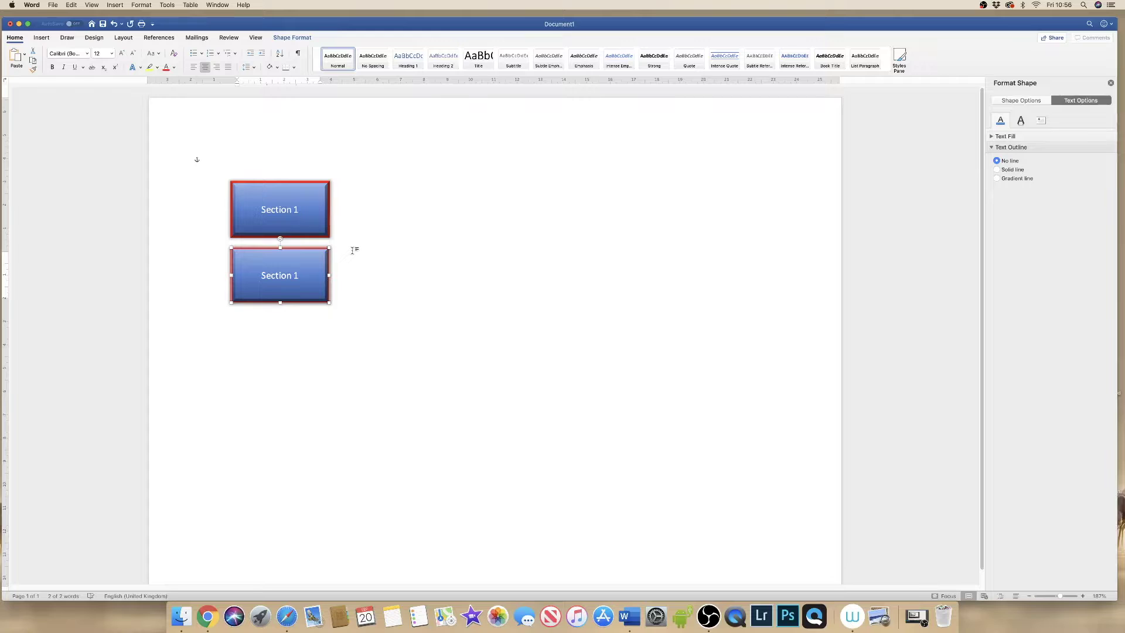
pyautogui.press('super+v')
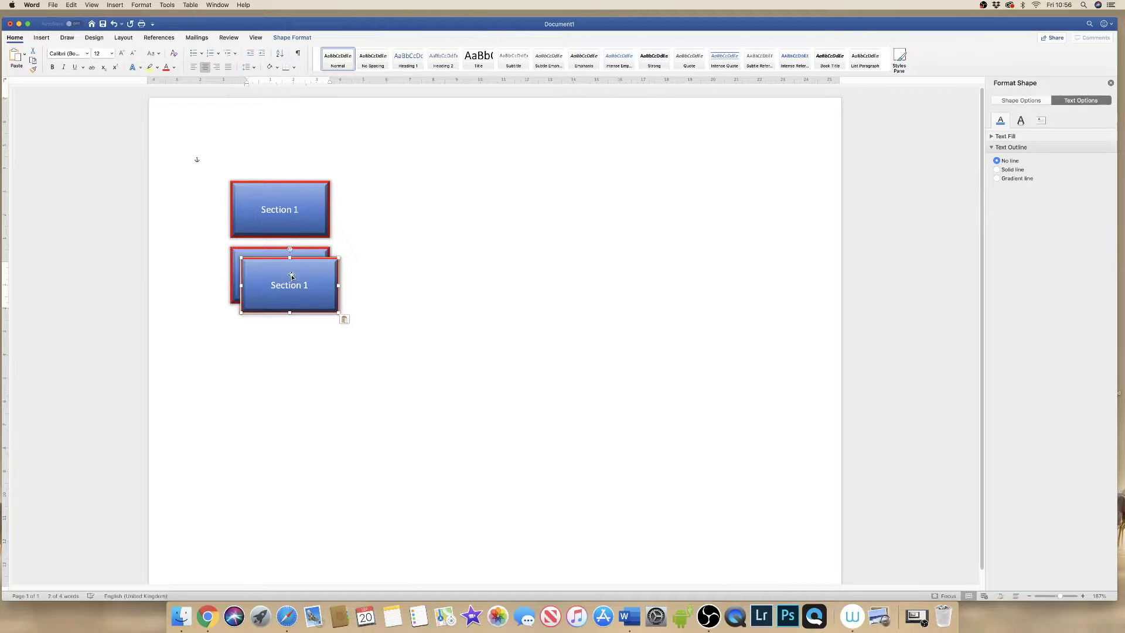
pyautogui.moveTo(291, 276); pyautogui.dragTo(283, 331)
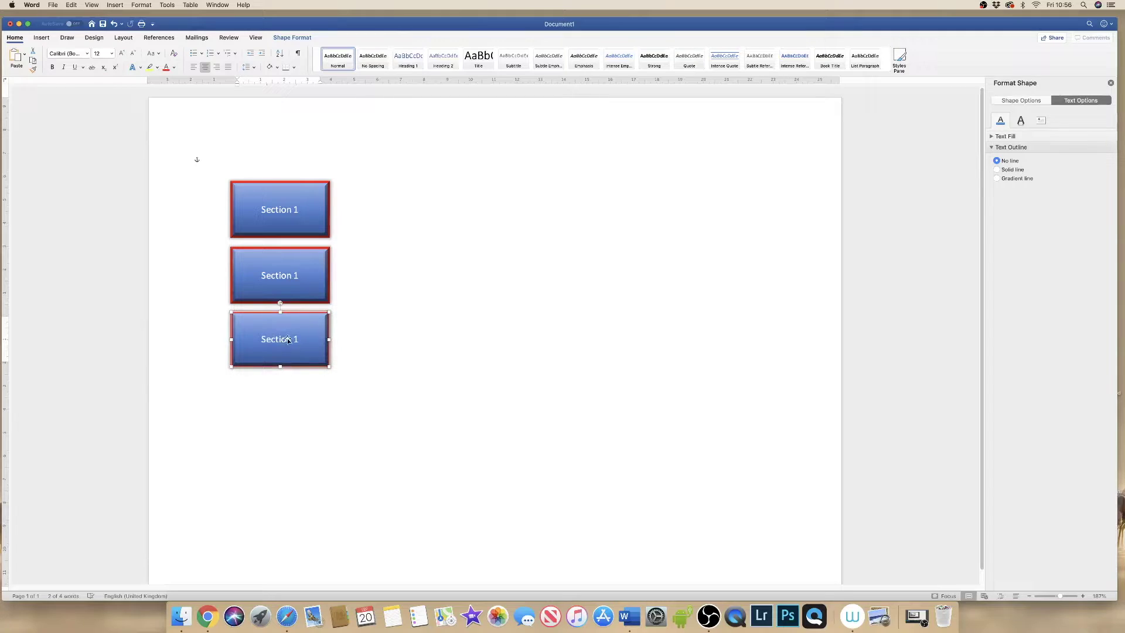
pyautogui.click(385, 274)
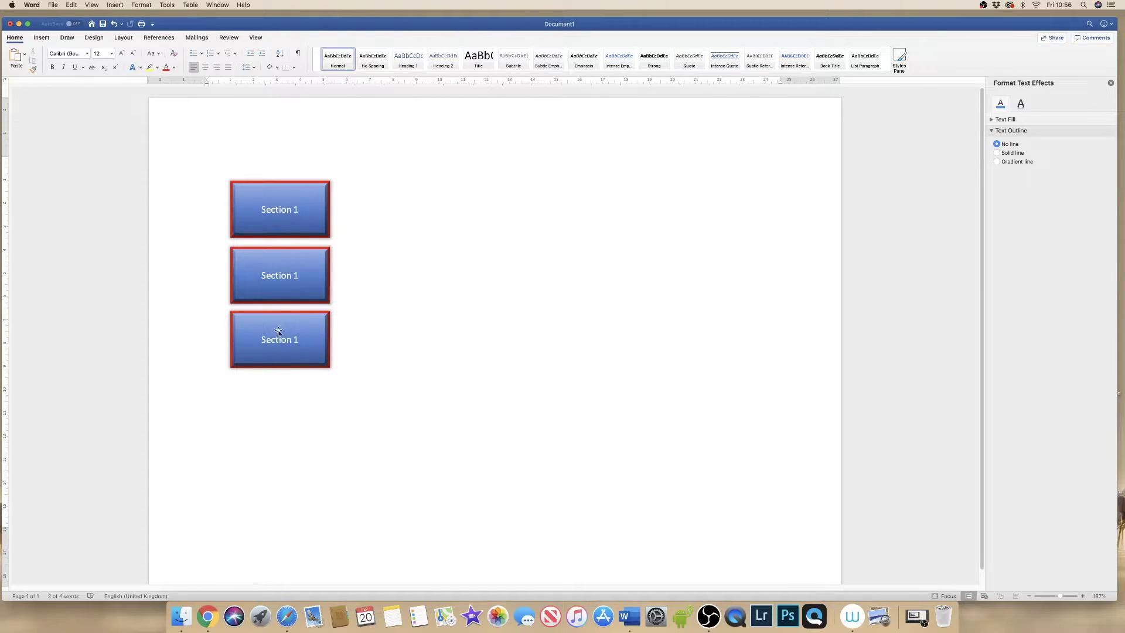
pyautogui.moveTo(279, 334); pyautogui.dragTo(280, 334)
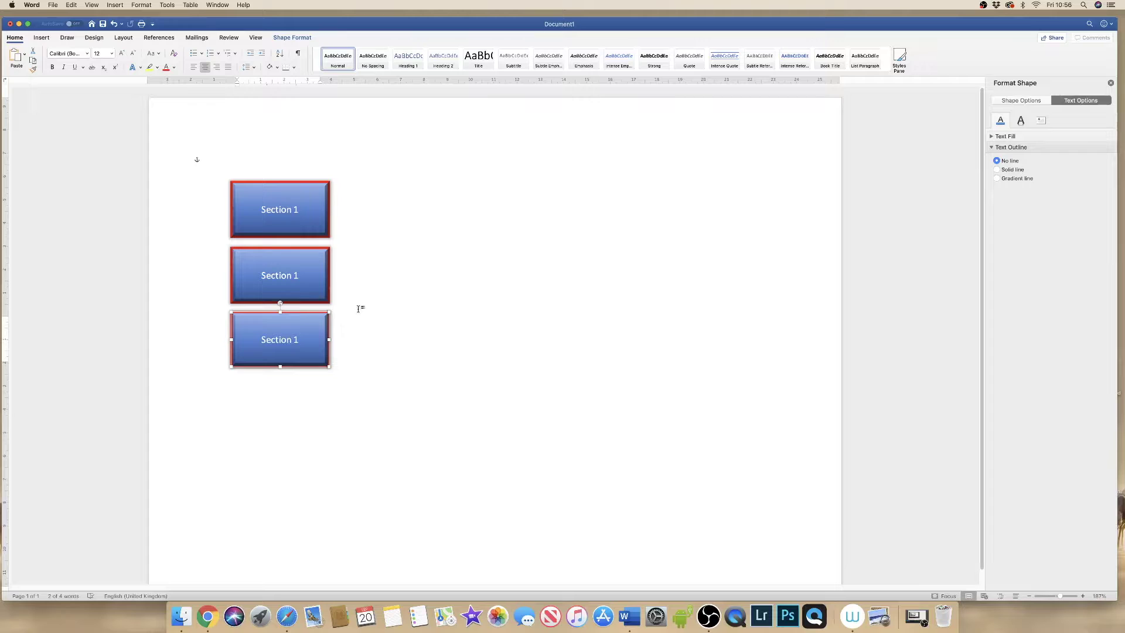
# With gridlines shown, line the three Section 1 boxes up in a left-hand column.
pyautogui.click(42, 38)
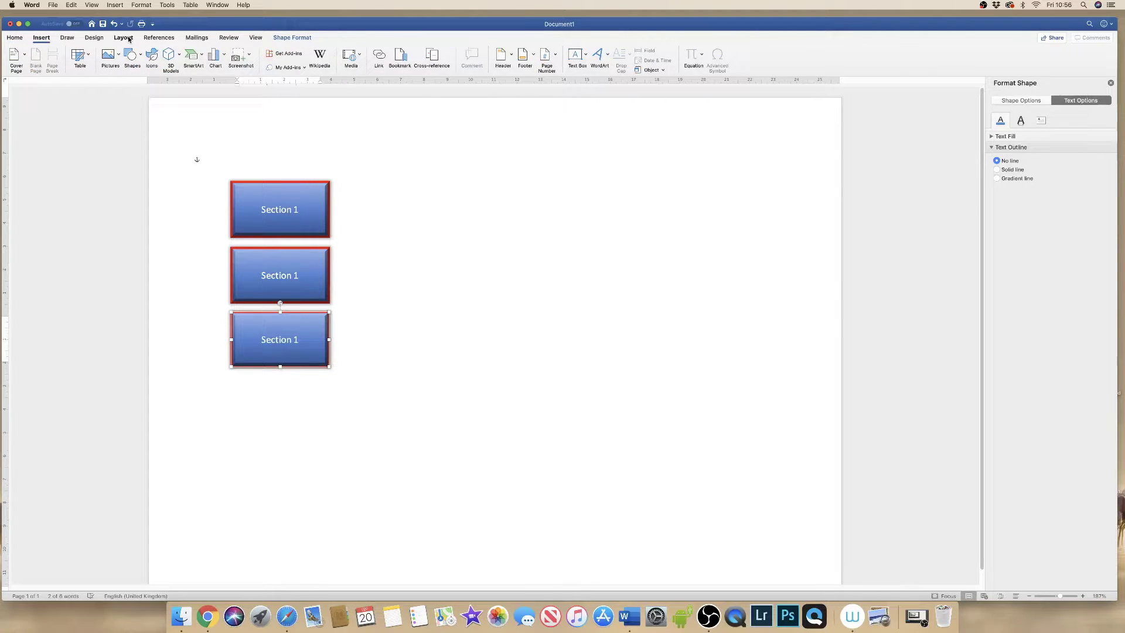
pyautogui.click(256, 39)
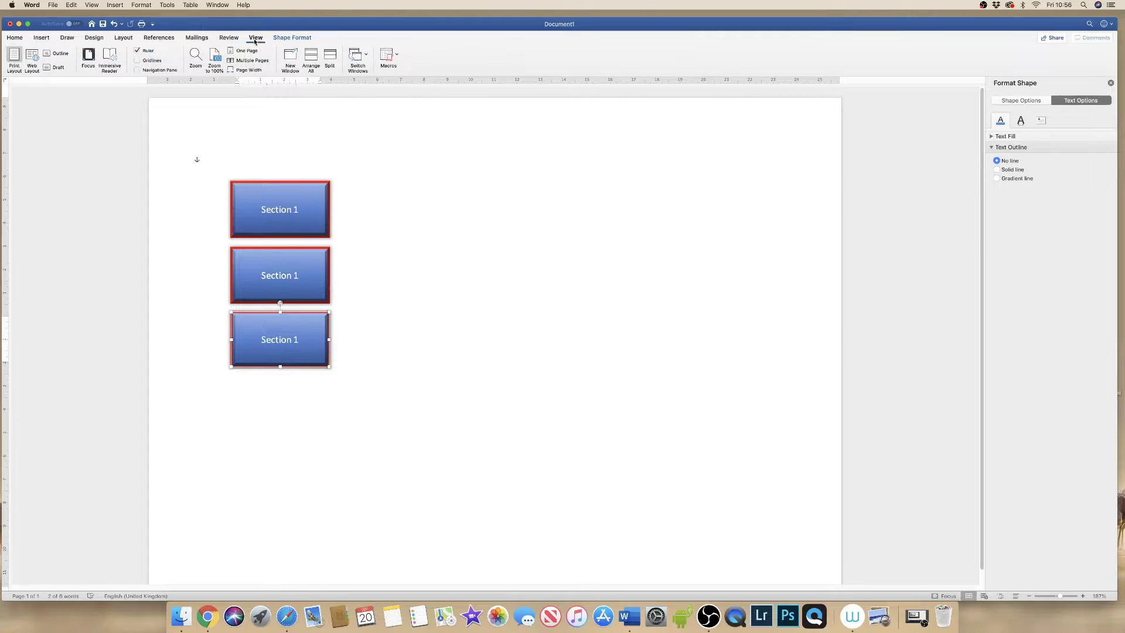
pyautogui.click(138, 61)
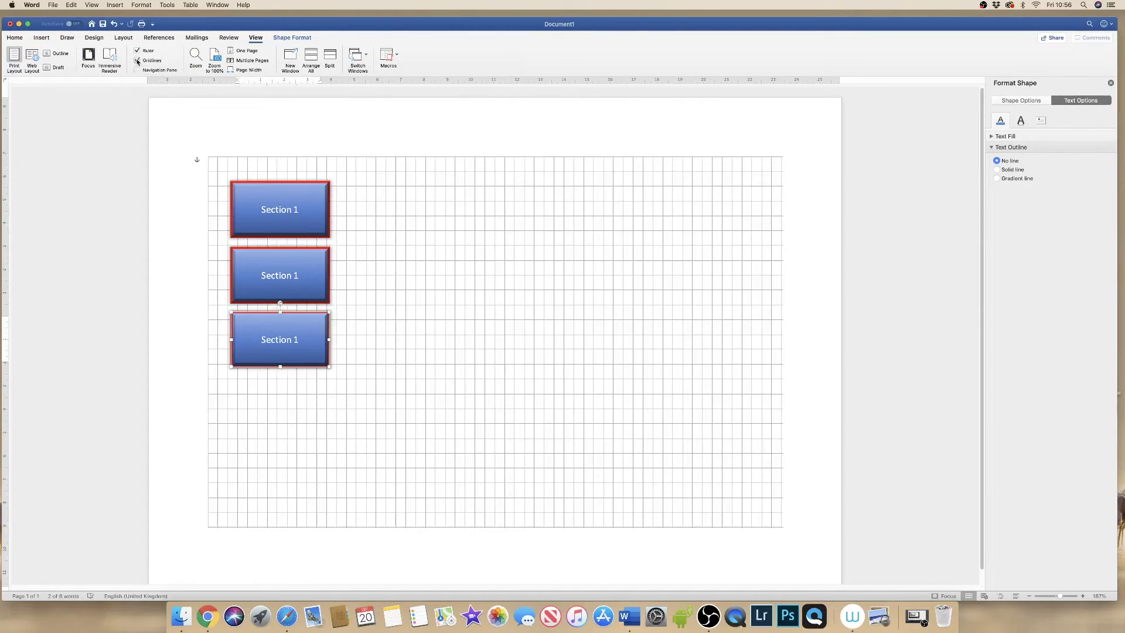
pyautogui.click(272, 206)
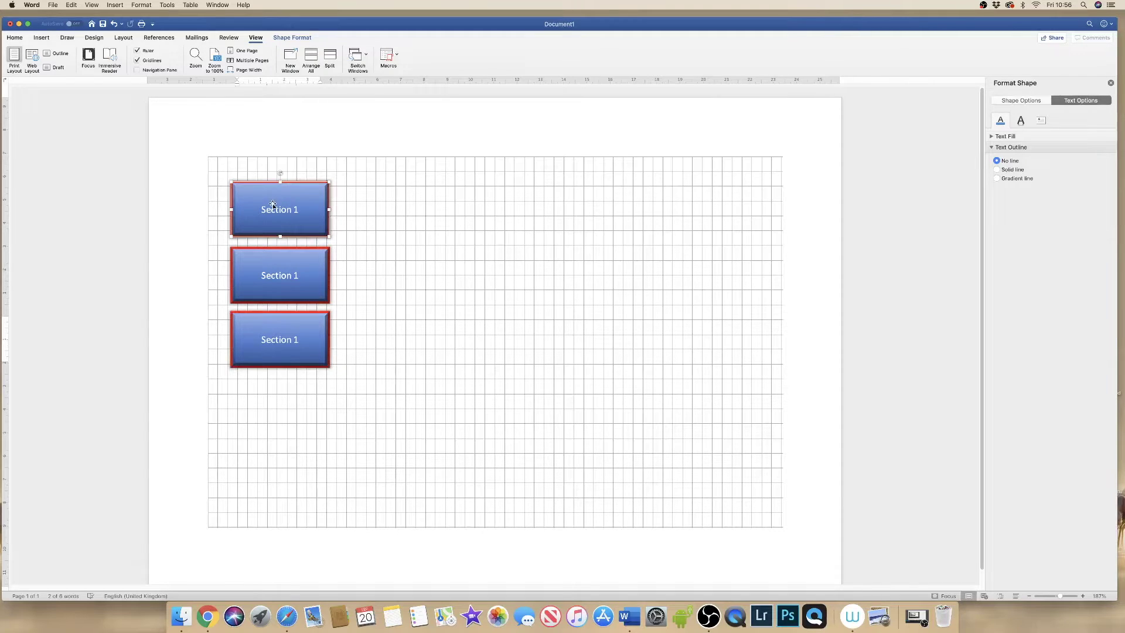
pyautogui.moveTo(272, 207); pyautogui.dragTo(250, 183)
pyautogui.moveTo(278, 273); pyautogui.dragTo(252, 245)
pyautogui.moveTo(262, 333); pyautogui.dragTo(240, 307)
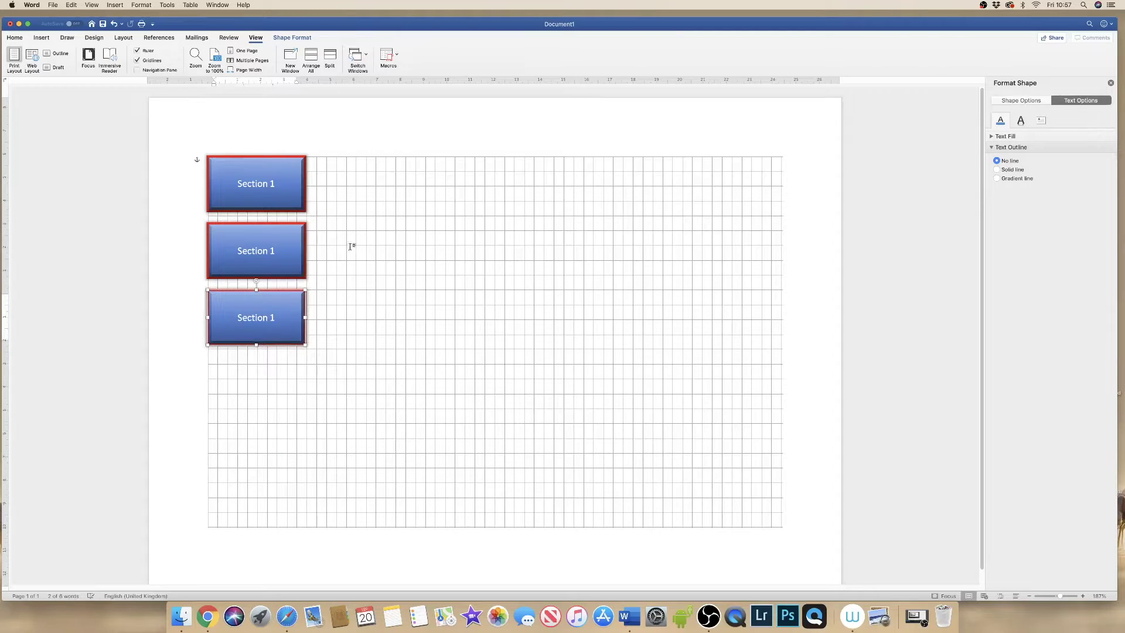
pyautogui.click(404, 246)
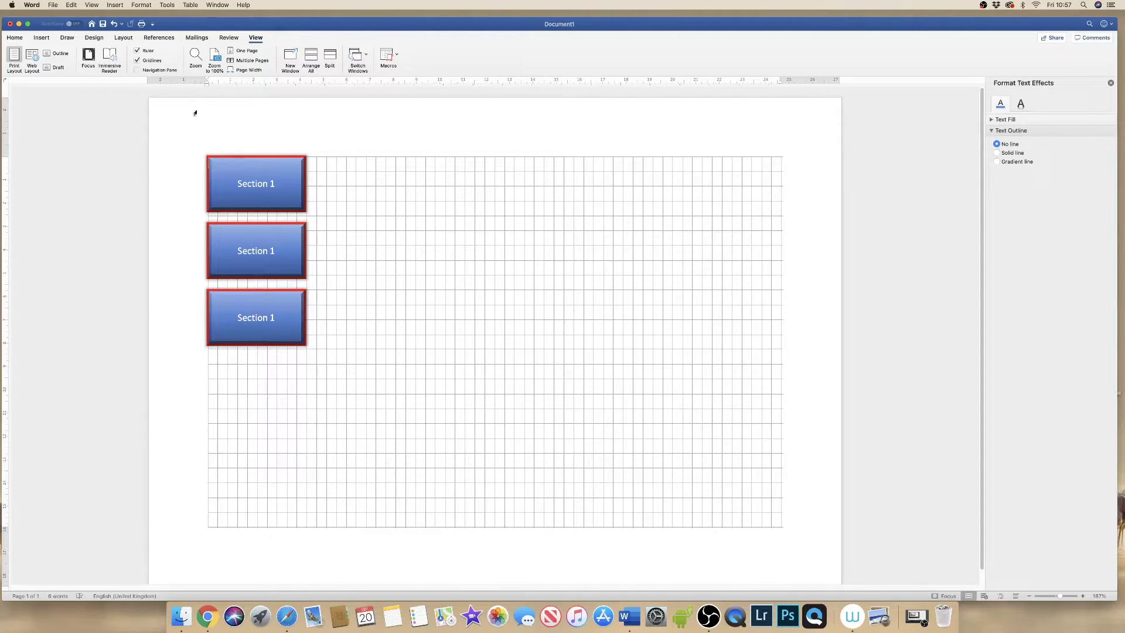
pyautogui.click(138, 61)
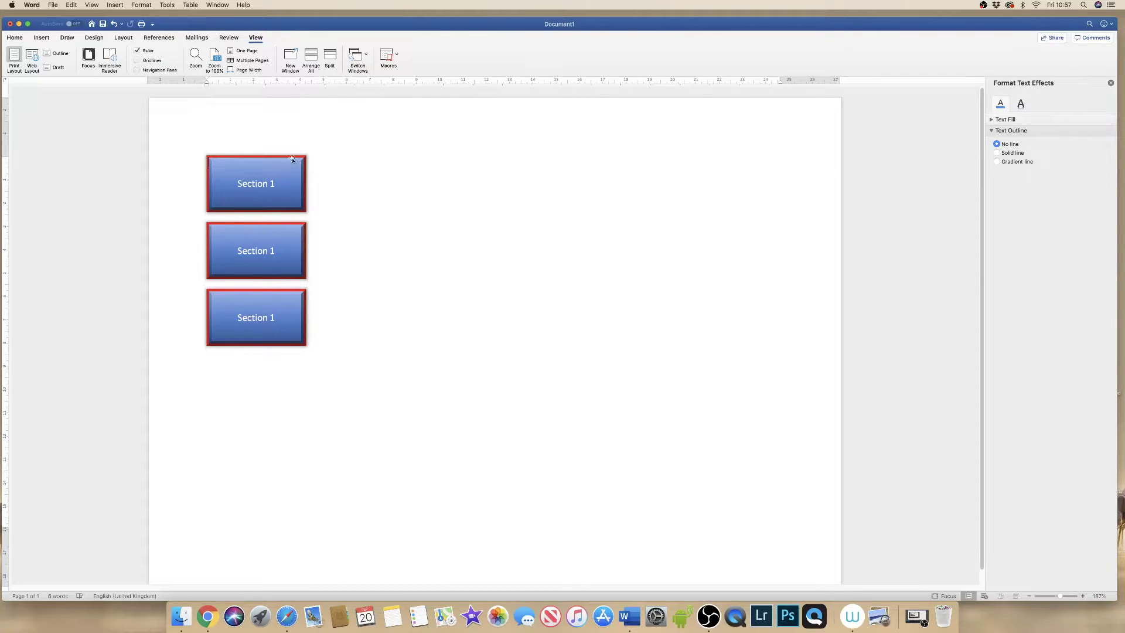
# Fine-tune the middle and bottom boxes for even spacing, then hide the gridlines.
pyautogui.click(138, 60)
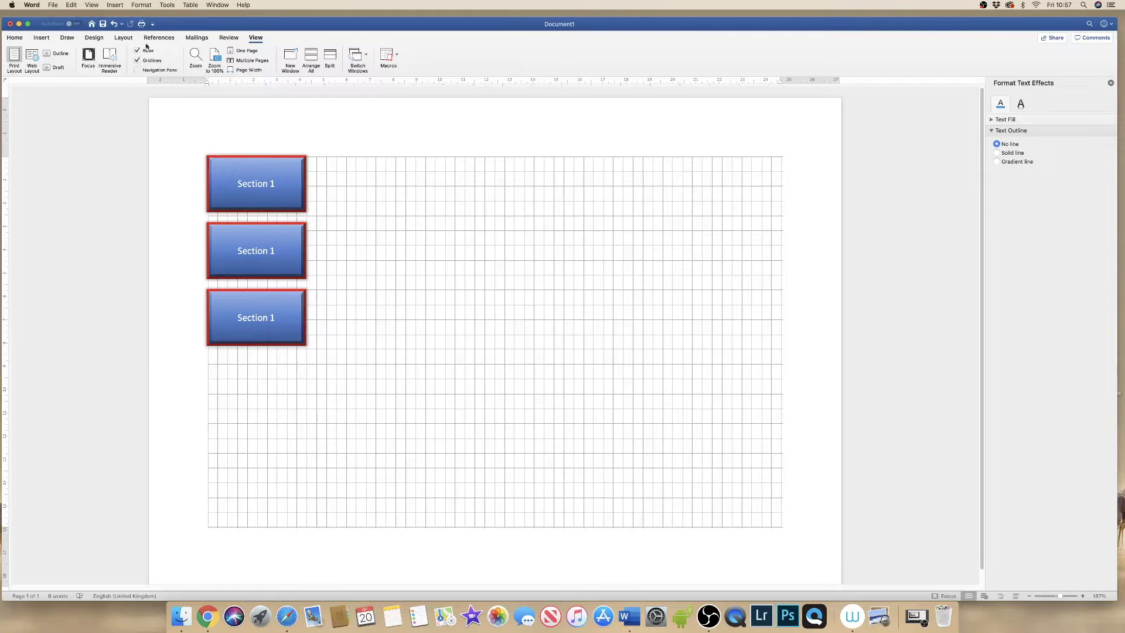
pyautogui.moveTo(253, 319); pyautogui.dragTo(255, 333)
pyautogui.moveTo(253, 246); pyautogui.dragTo(254, 253)
pyautogui.moveTo(254, 325); pyautogui.dragTo(251, 326)
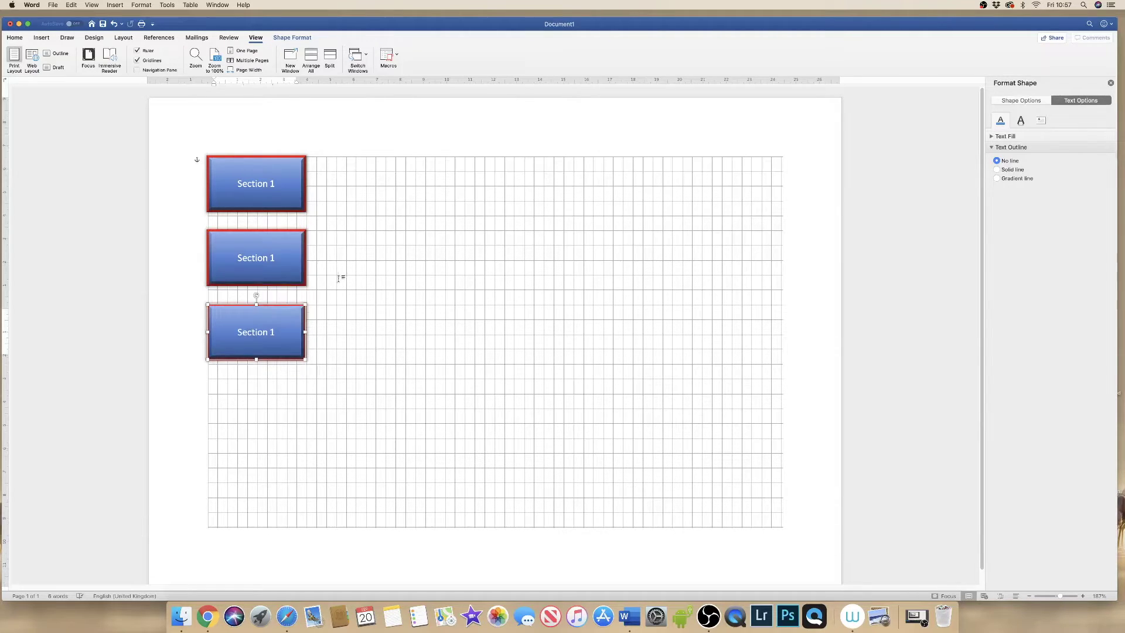
pyautogui.click(137, 61)
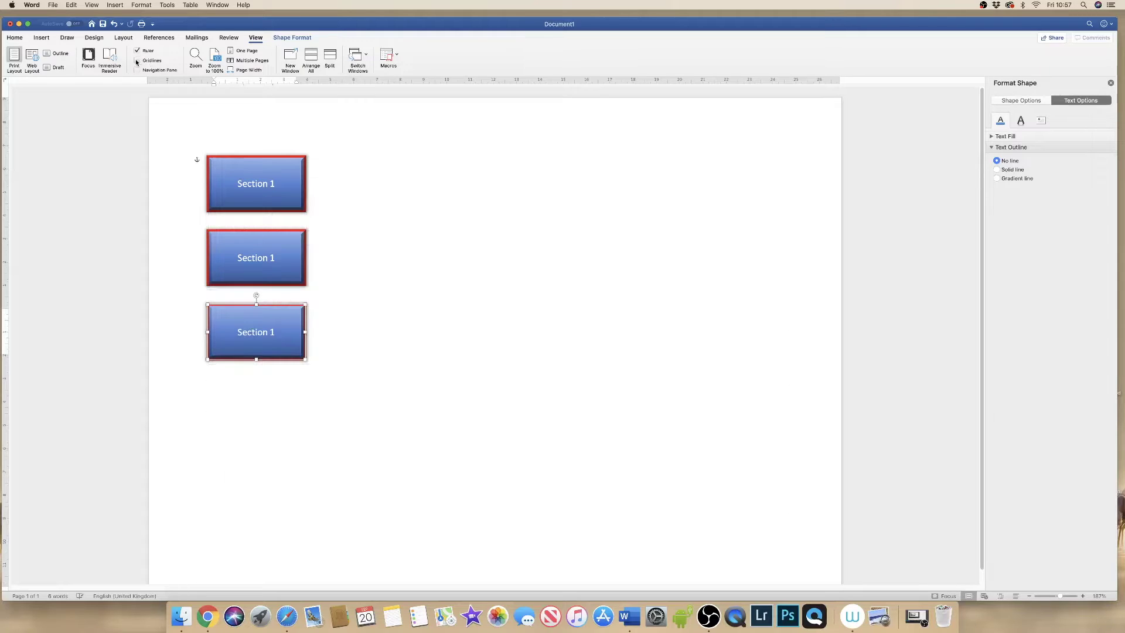
pyautogui.click(385, 262)
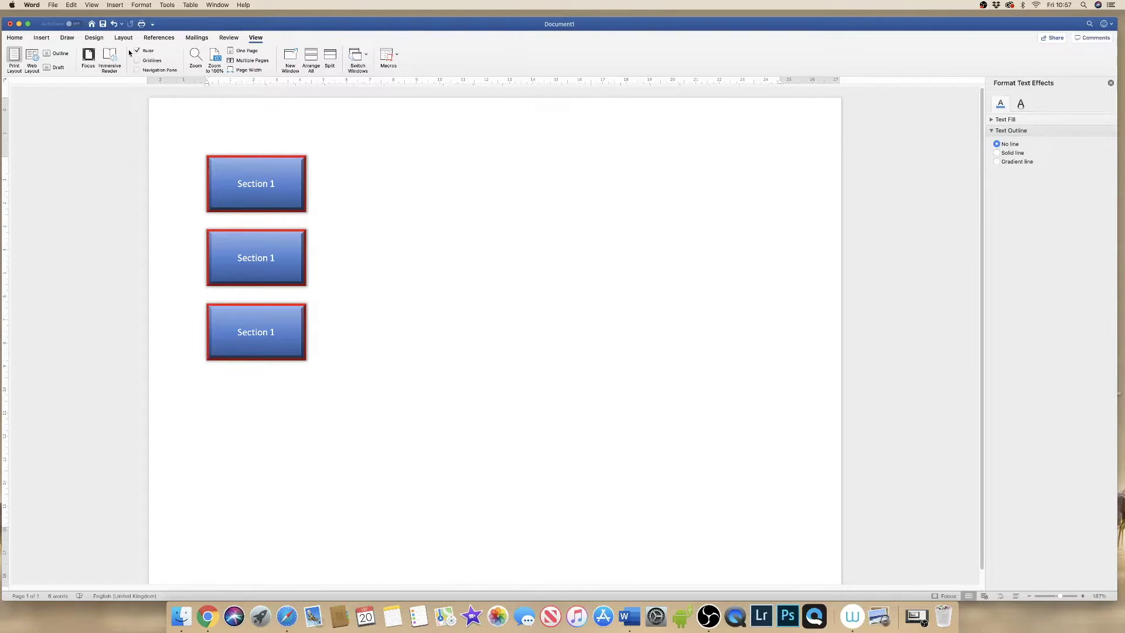
# Draw a short arrow line from the bottom of the top Section 1 box to the middle box.
pyautogui.click(43, 38)
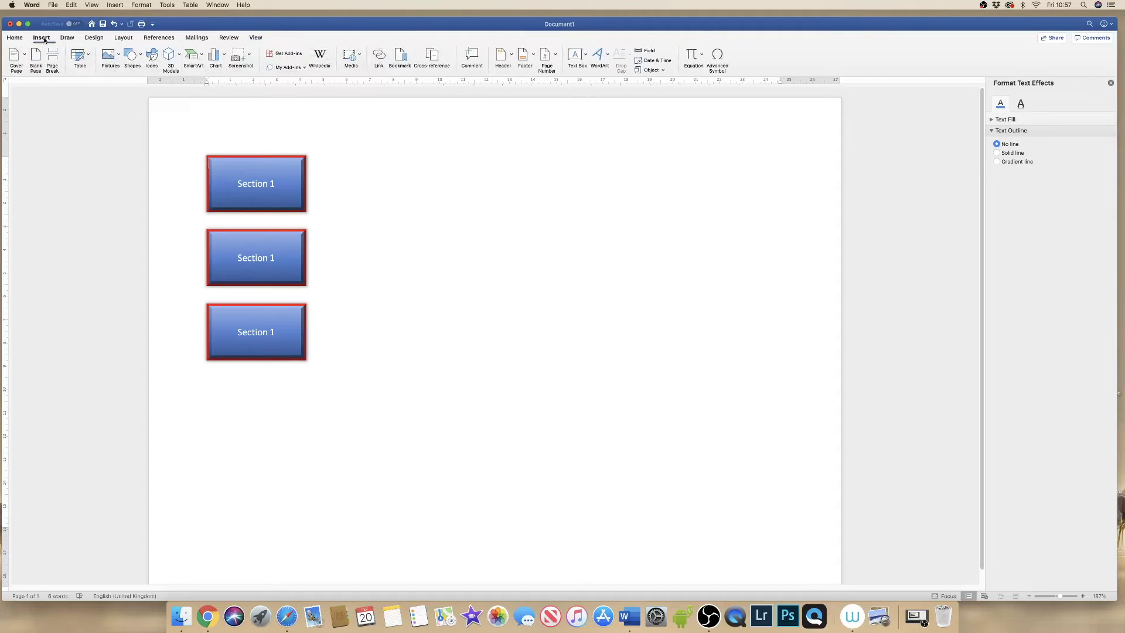
pyautogui.click(141, 56)
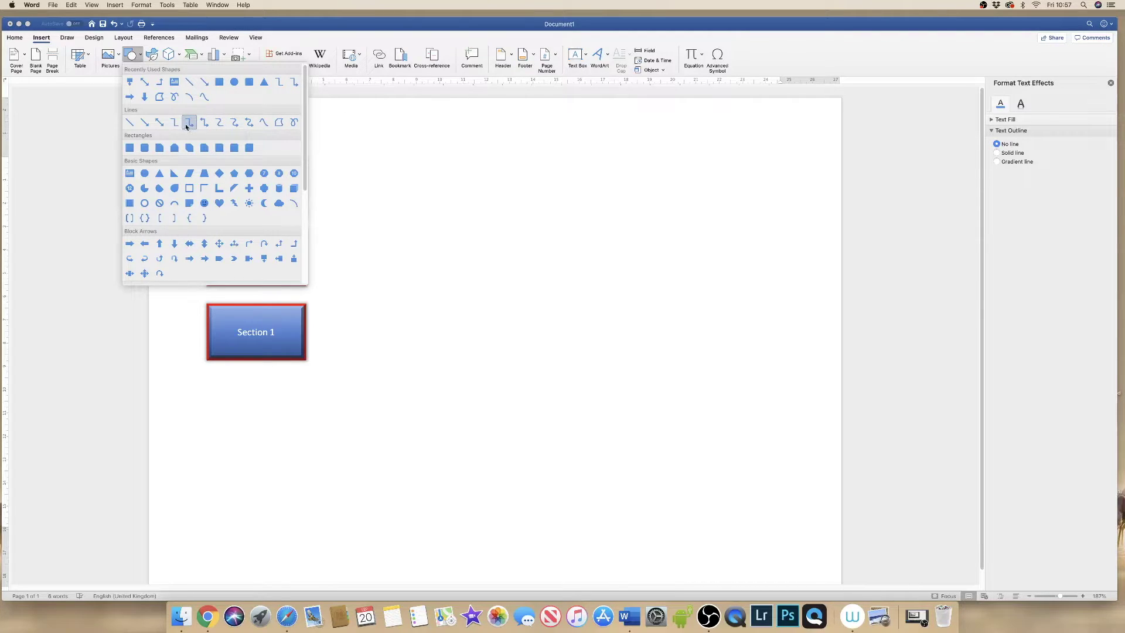
pyautogui.click(146, 124)
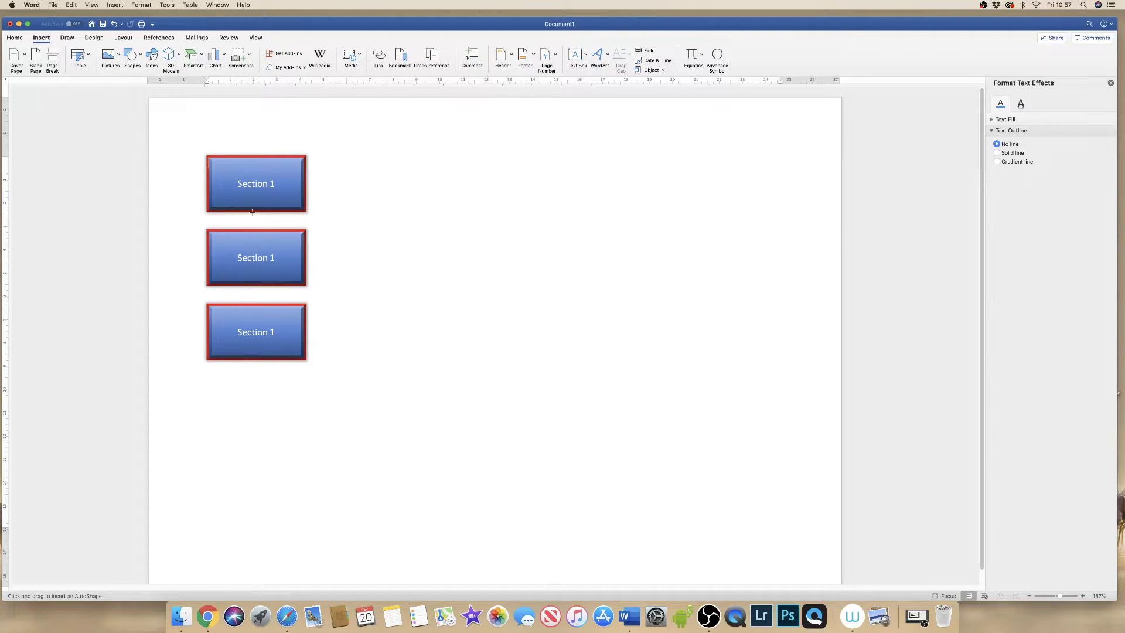
pyautogui.moveTo(253, 211); pyautogui.dragTo(252, 229)
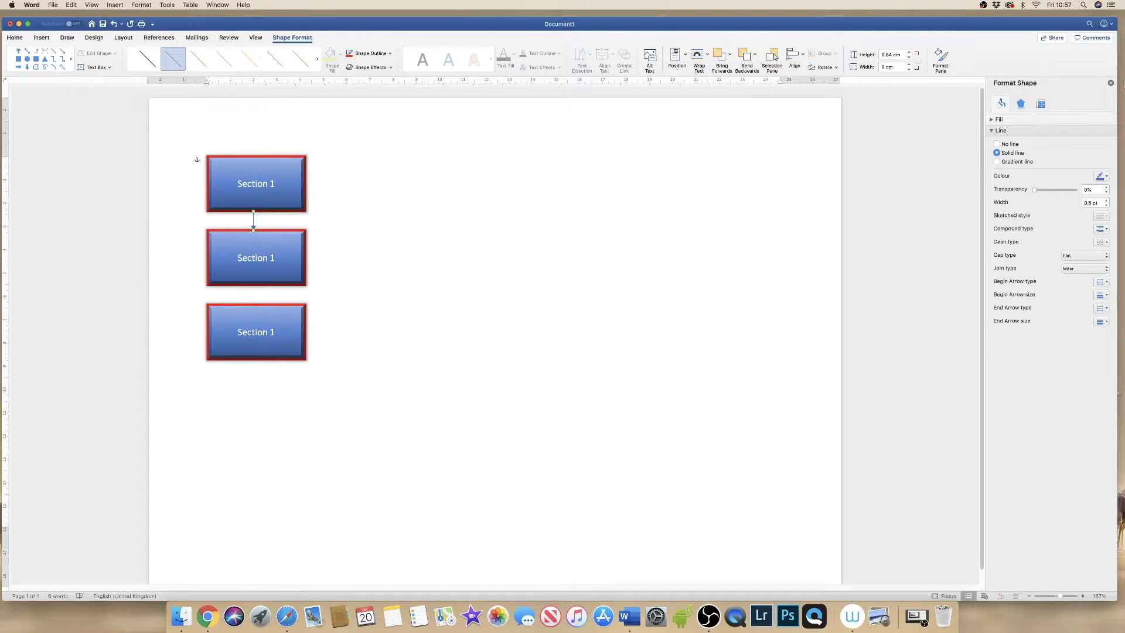
# Give the arrow between the top two boxes a 3 pt line width and a red colour.
pyautogui.click(1111, 84)
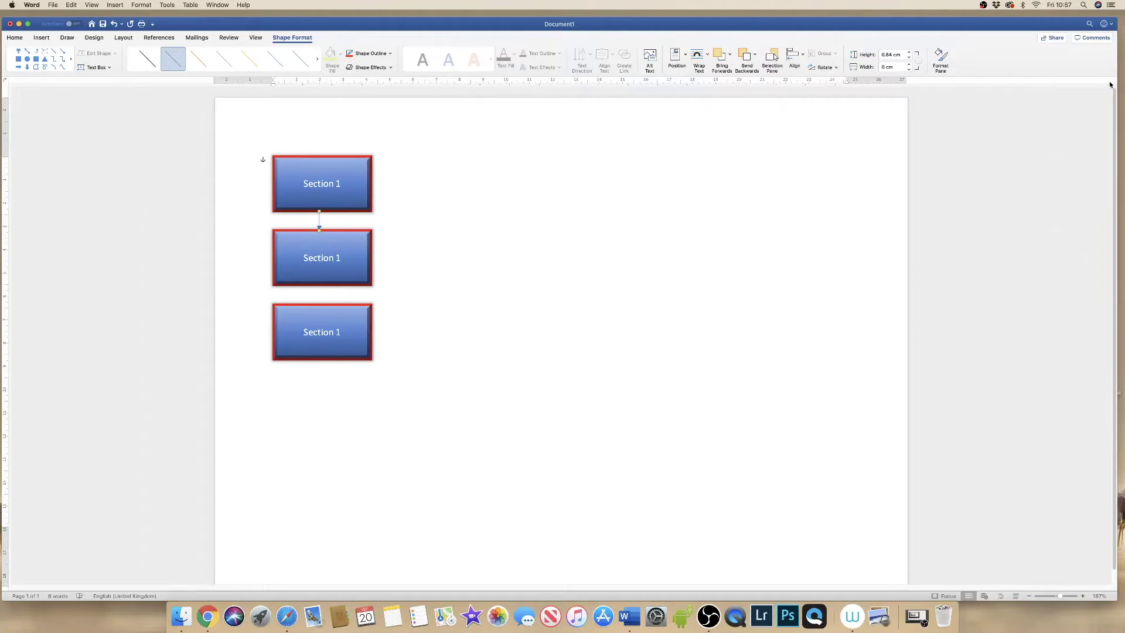
pyautogui.doubleClick(319, 227)
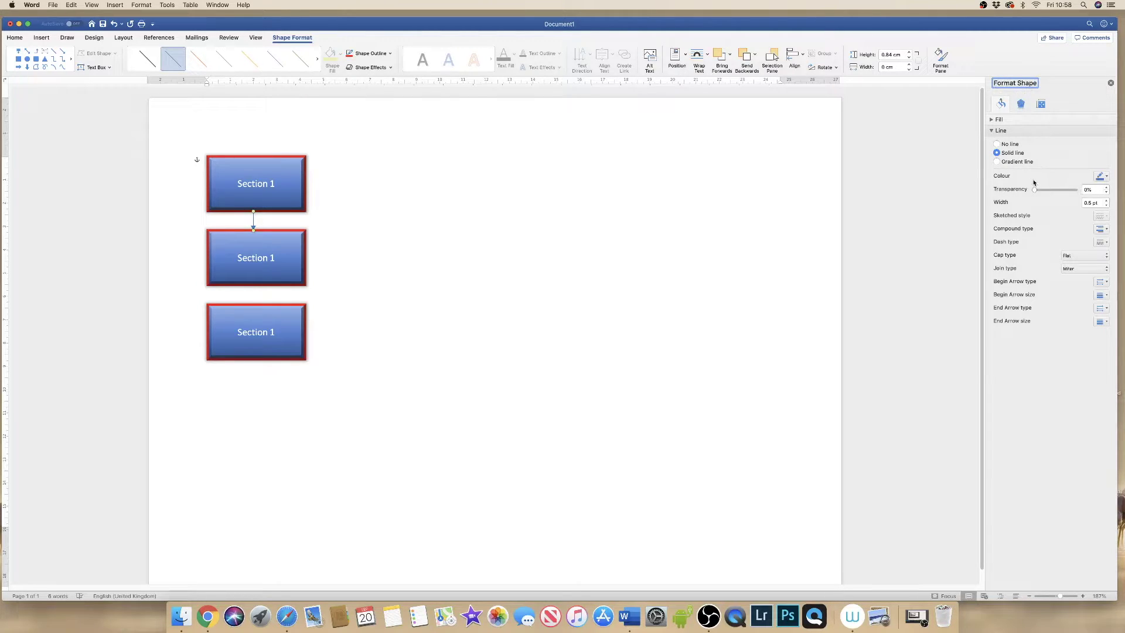
pyautogui.click(1105, 202)
pyautogui.click(1105, 201)
pyautogui.click(1105, 202)
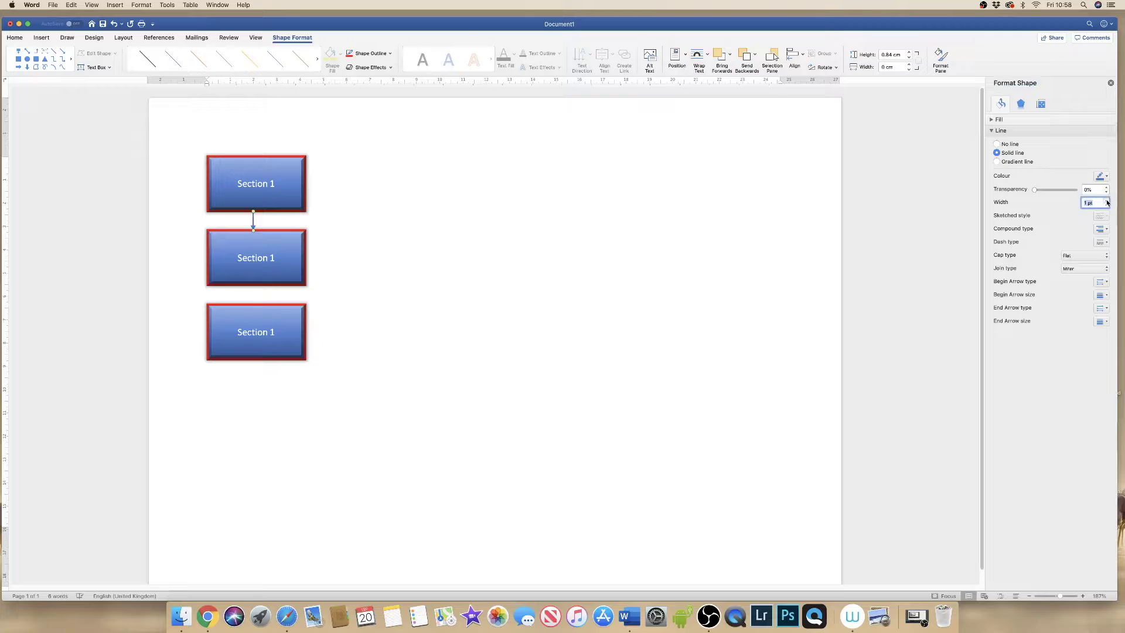
pyautogui.click(1106, 202)
pyautogui.click(1105, 201)
pyautogui.click(1106, 201)
pyautogui.click(1106, 201)
pyautogui.click(1107, 201)
pyautogui.click(1107, 201)
pyautogui.click(1106, 201)
pyautogui.click(1107, 177)
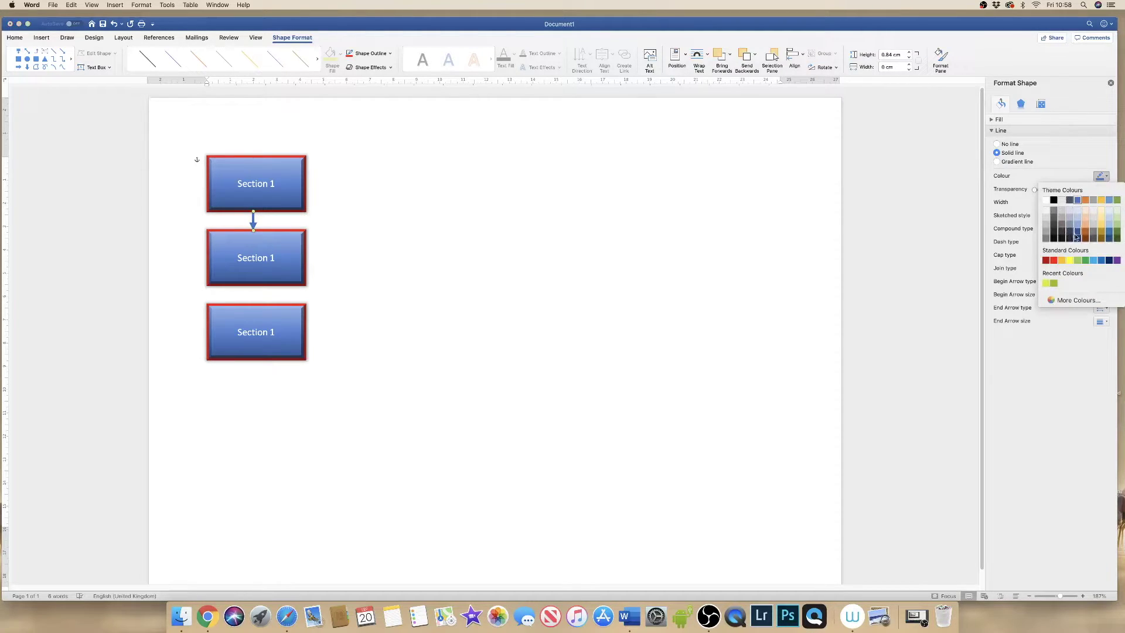
pyautogui.click(1055, 261)
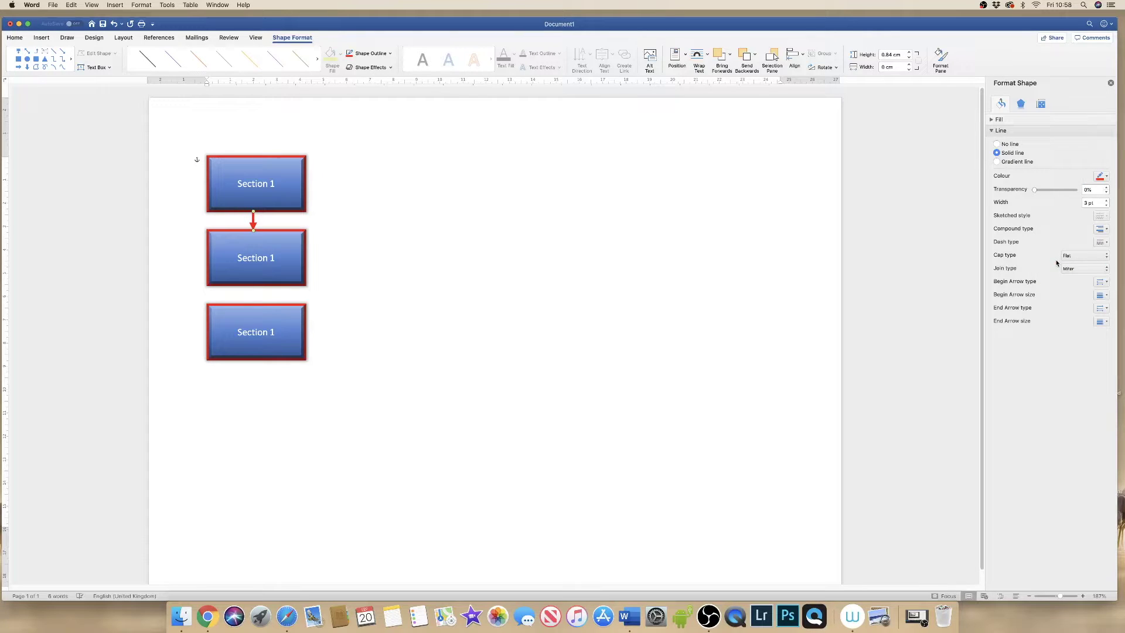
pyautogui.click(338, 234)
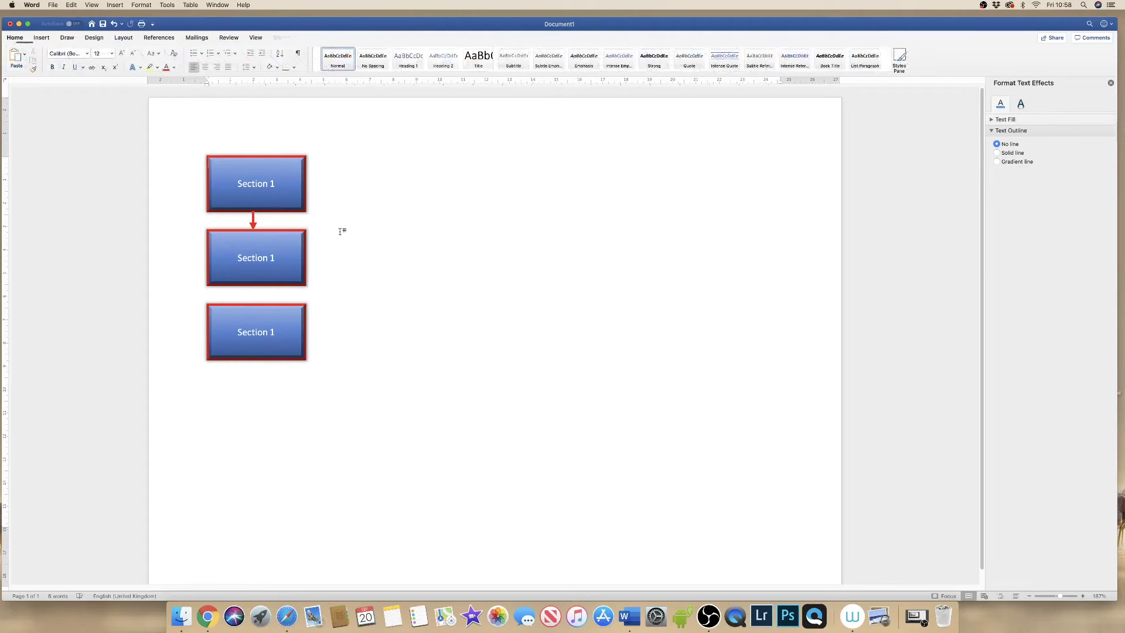
# Undo a stray paste and copy the red arrow below the middle box. Then move the bottom box up to the right.
pyautogui.press('super+v')
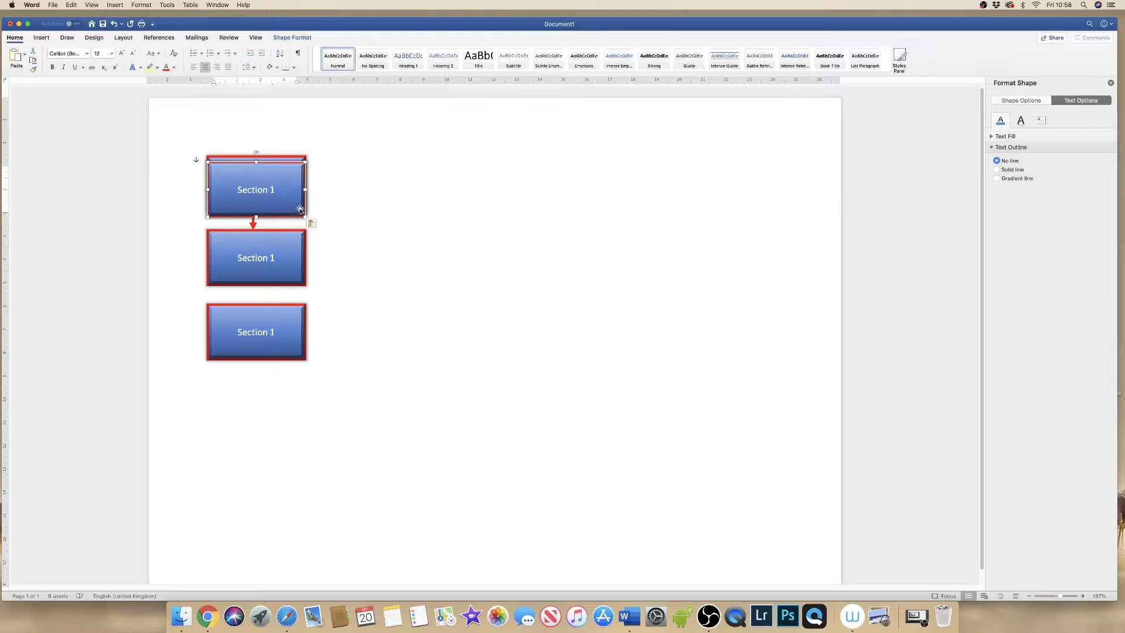
pyautogui.press('super+z')
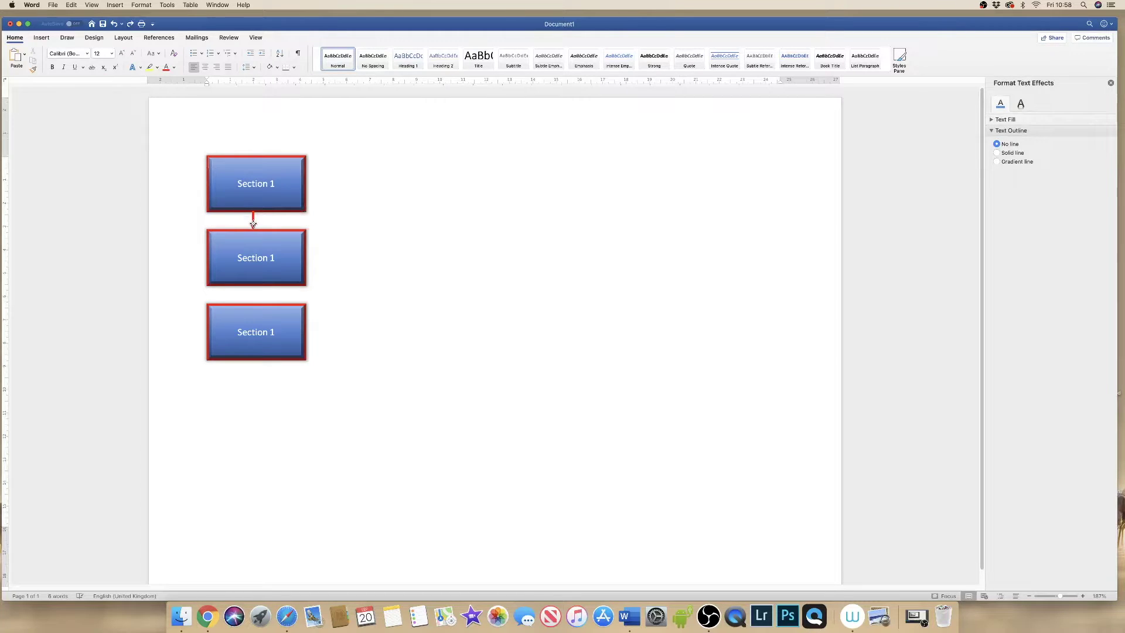
pyautogui.click(253, 224)
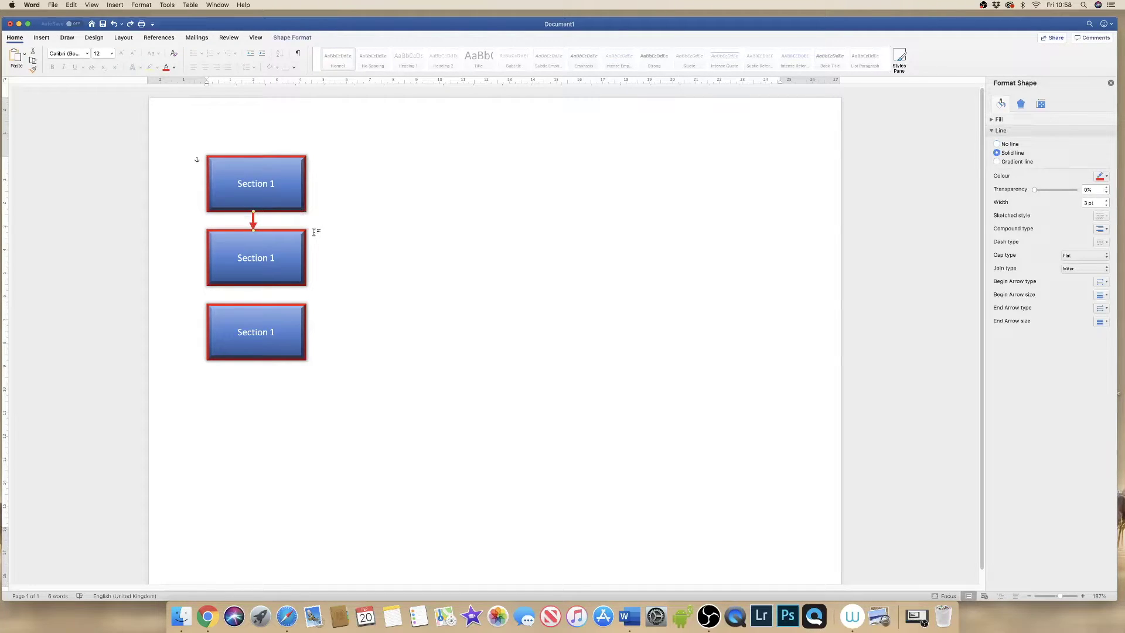
pyautogui.moveTo(252, 228); pyautogui.dragTo(254, 302)
pyautogui.click(330, 217)
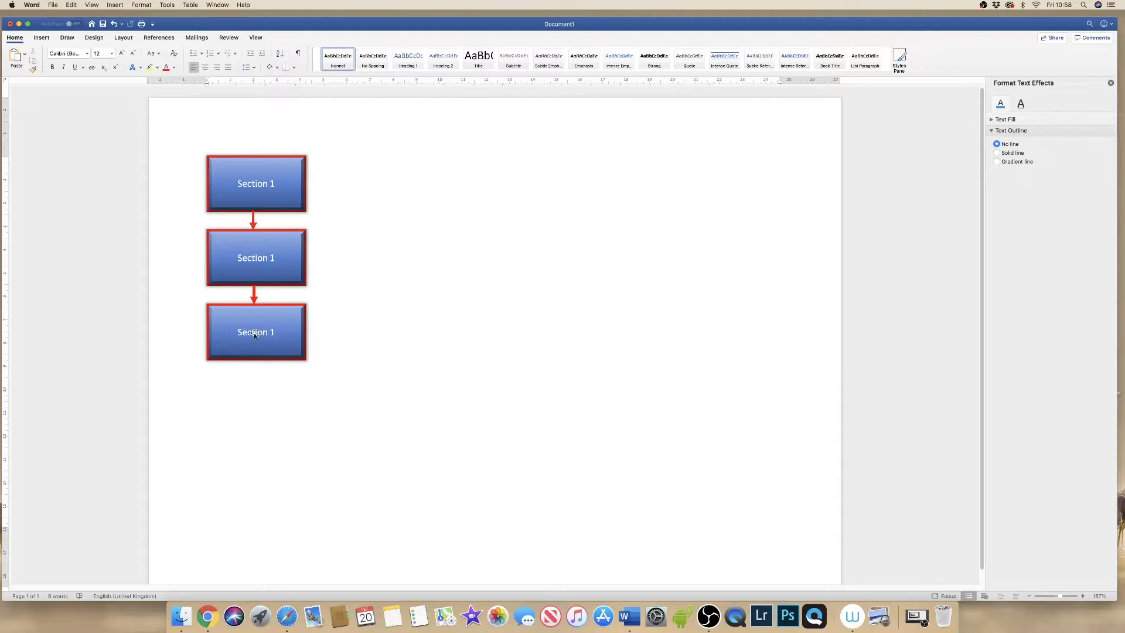
pyautogui.moveTo(254, 334); pyautogui.dragTo(410, 225)
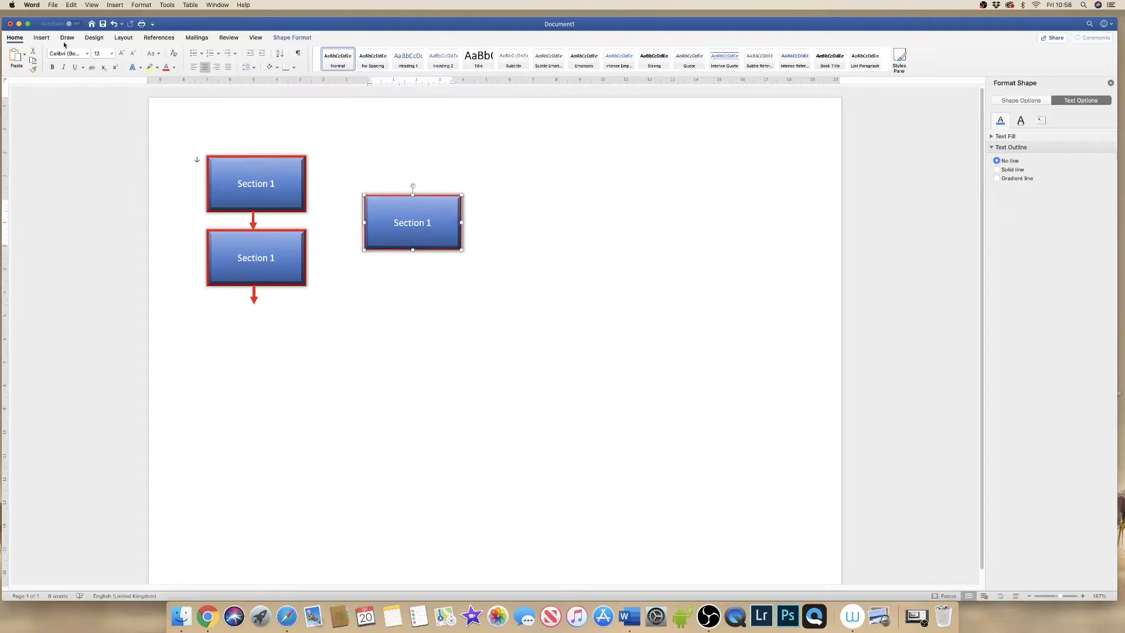
# Draw an elbow double-arrow connector from the middle box's right edge to the right-hand box.
pyautogui.click(41, 38)
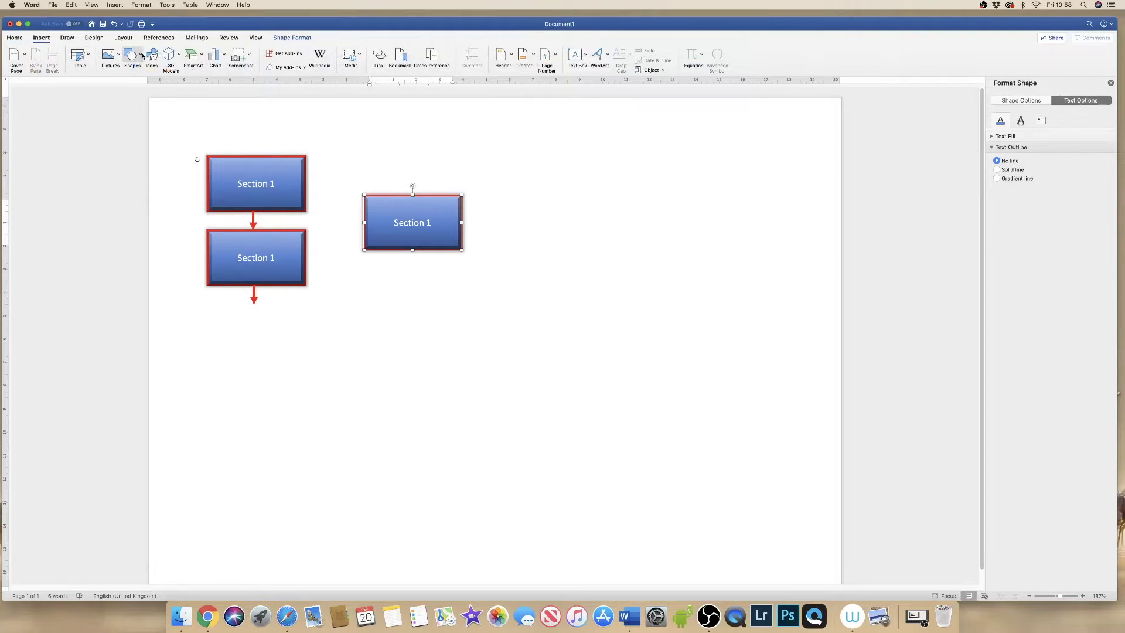
pyautogui.click(142, 56)
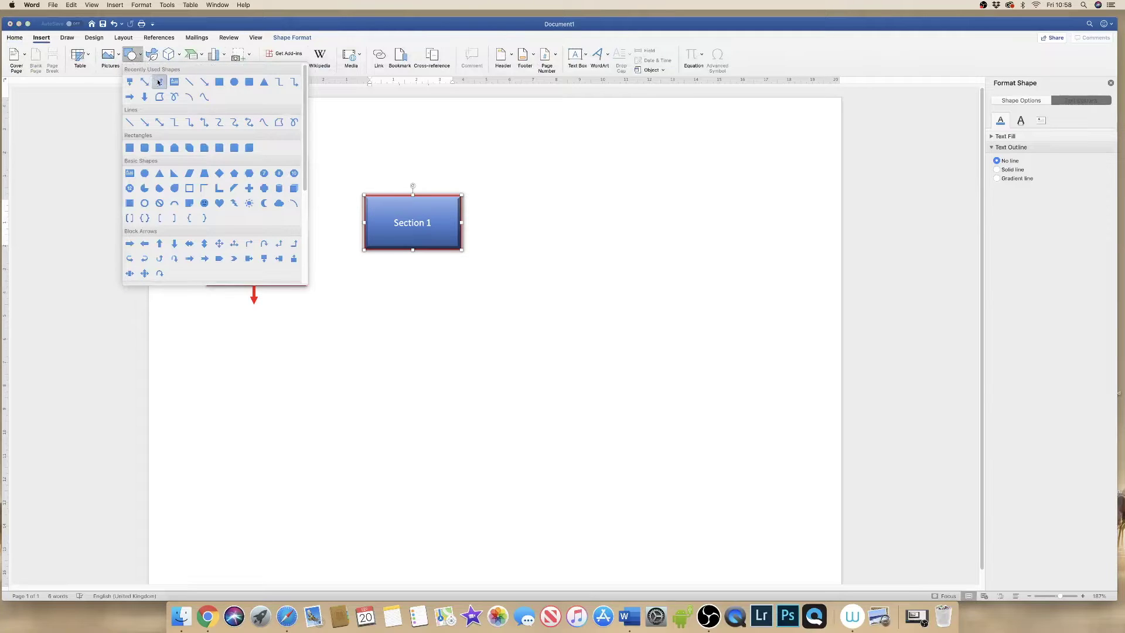
pyautogui.click(204, 122)
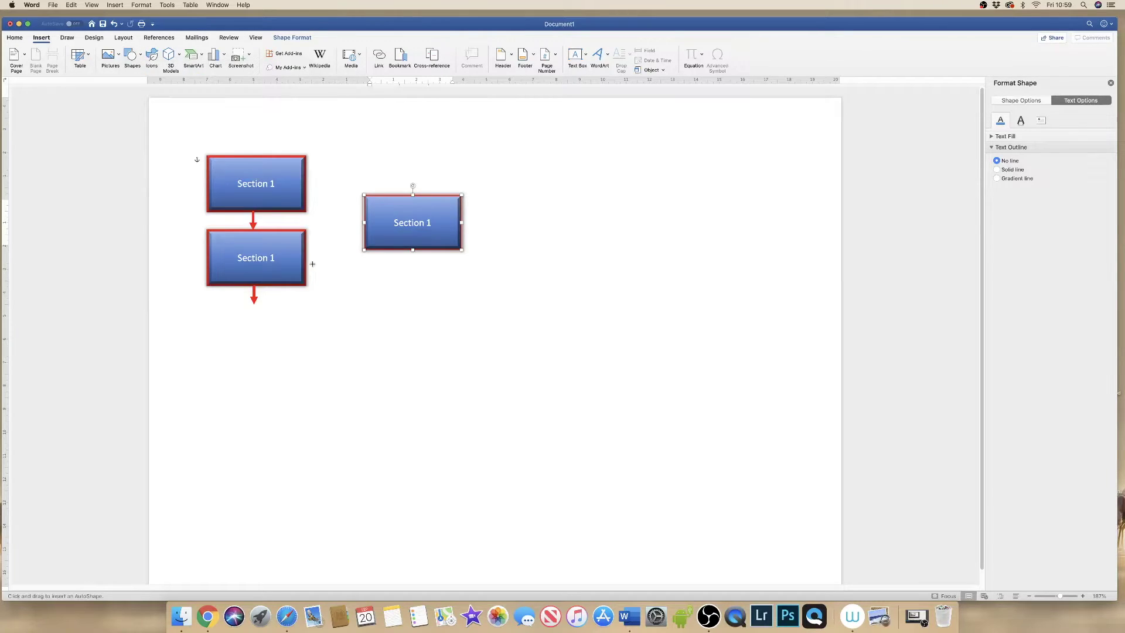
pyautogui.moveTo(306, 257); pyautogui.dragTo(363, 222)
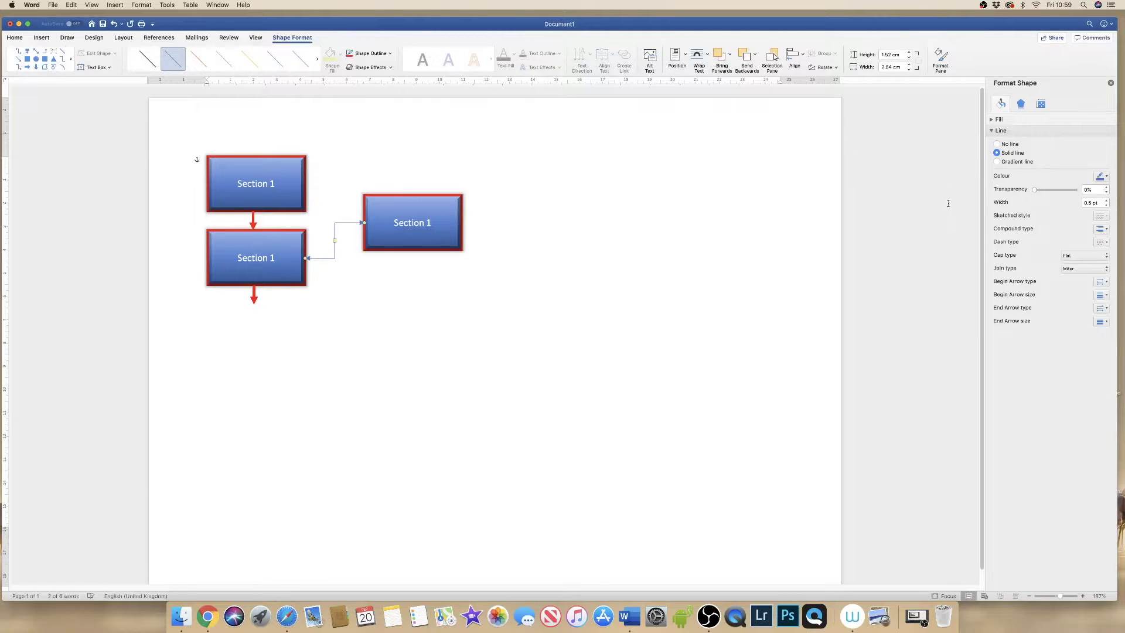
# Make the elbow connector red with a 2 pt line width.
pyautogui.click(1108, 179)
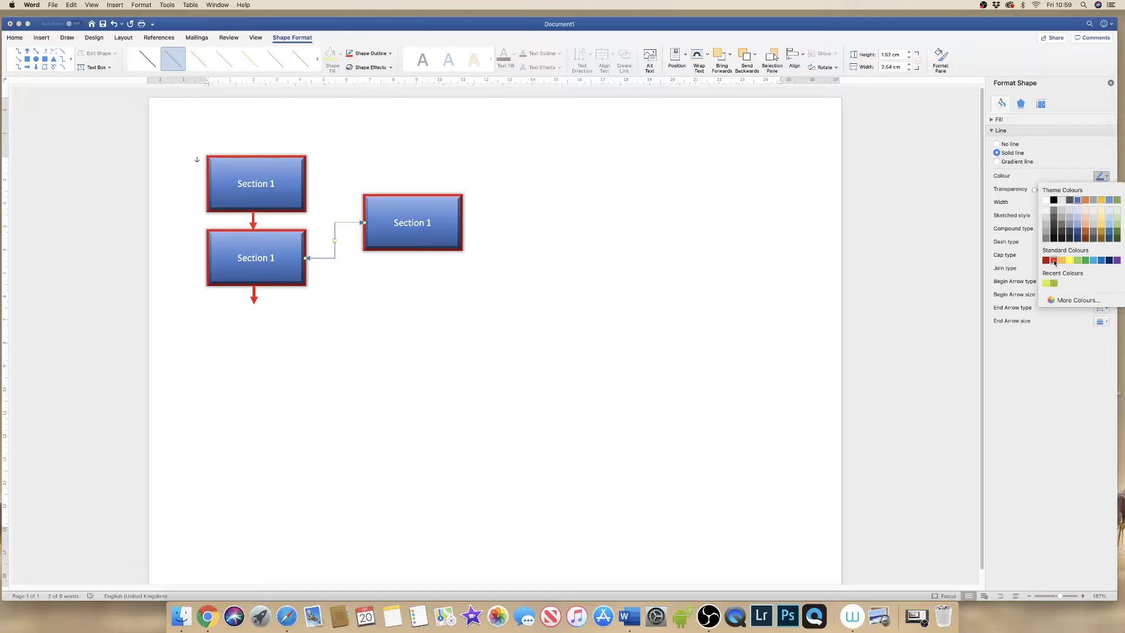
pyautogui.click(1055, 264)
pyautogui.click(1108, 201)
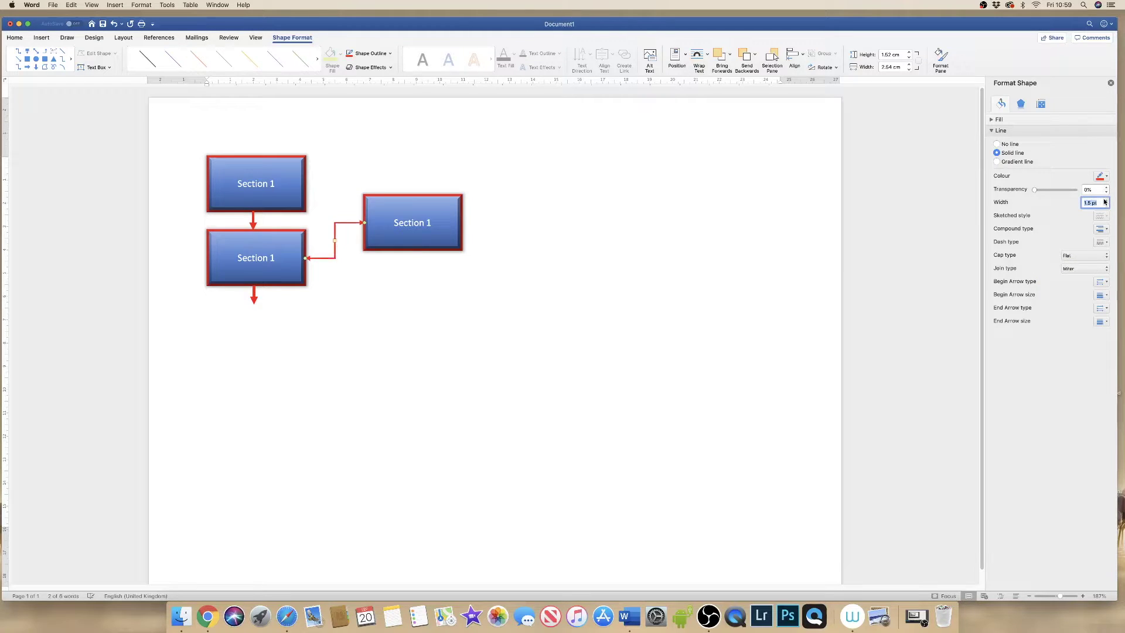
pyautogui.click(1105, 200)
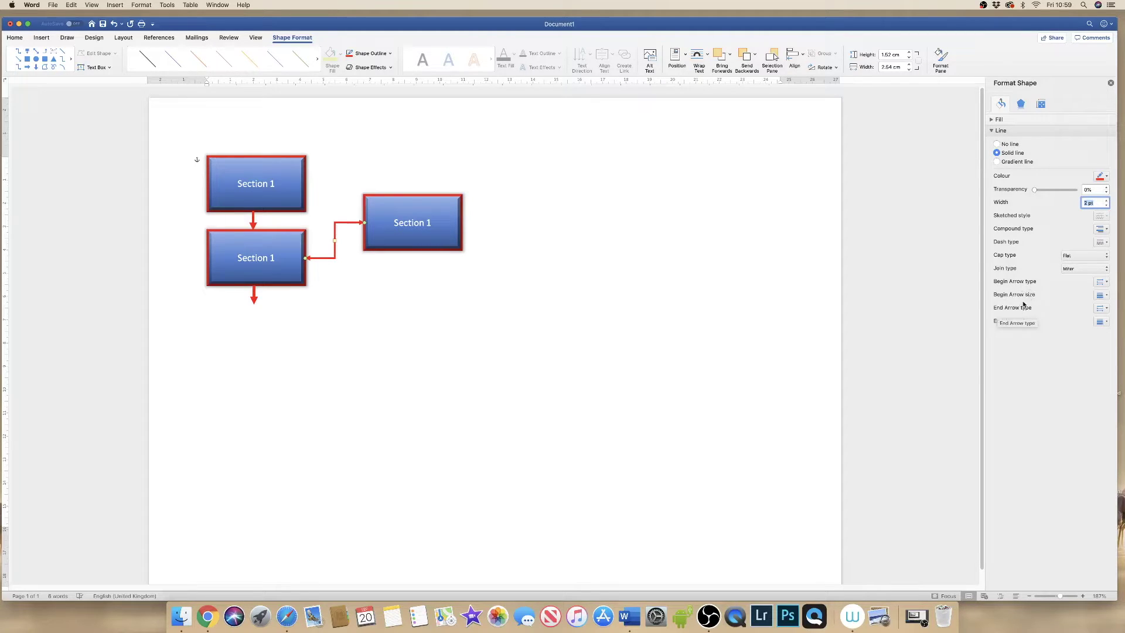
# Set both the begin and end arrowheads of the connector to round oval dots.
pyautogui.click(1107, 281)
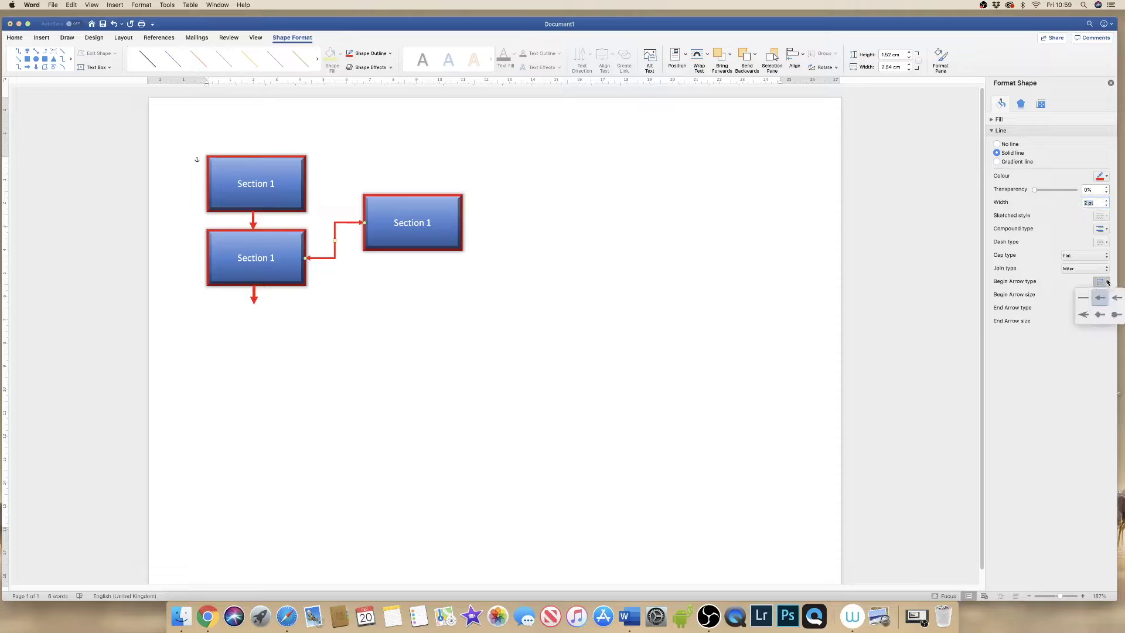
pyautogui.click(1115, 315)
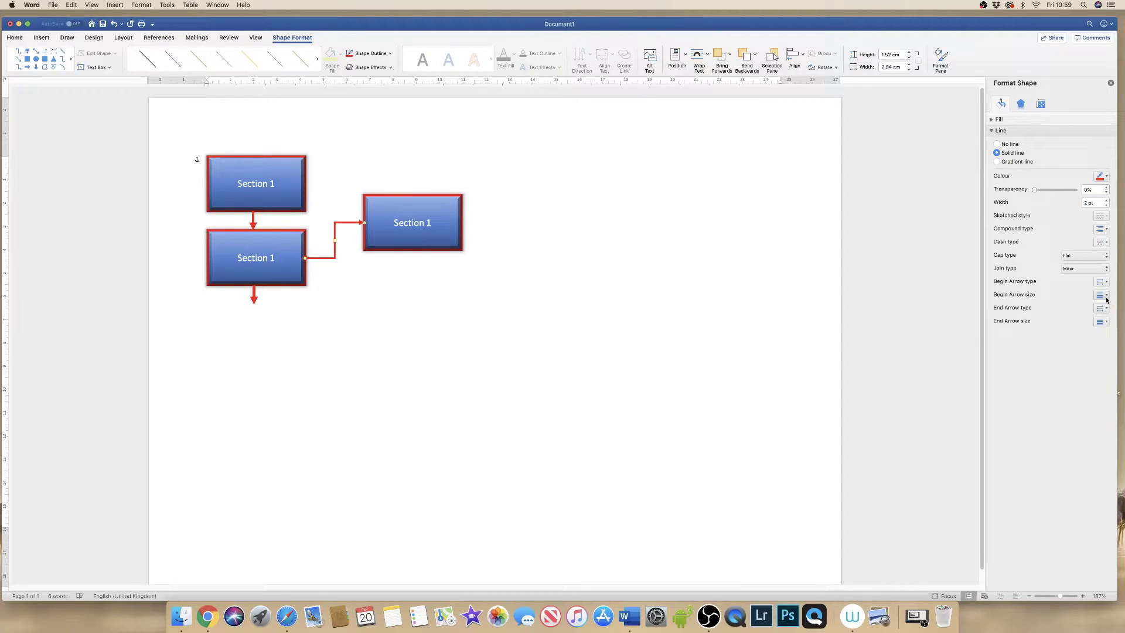
pyautogui.click(1107, 295)
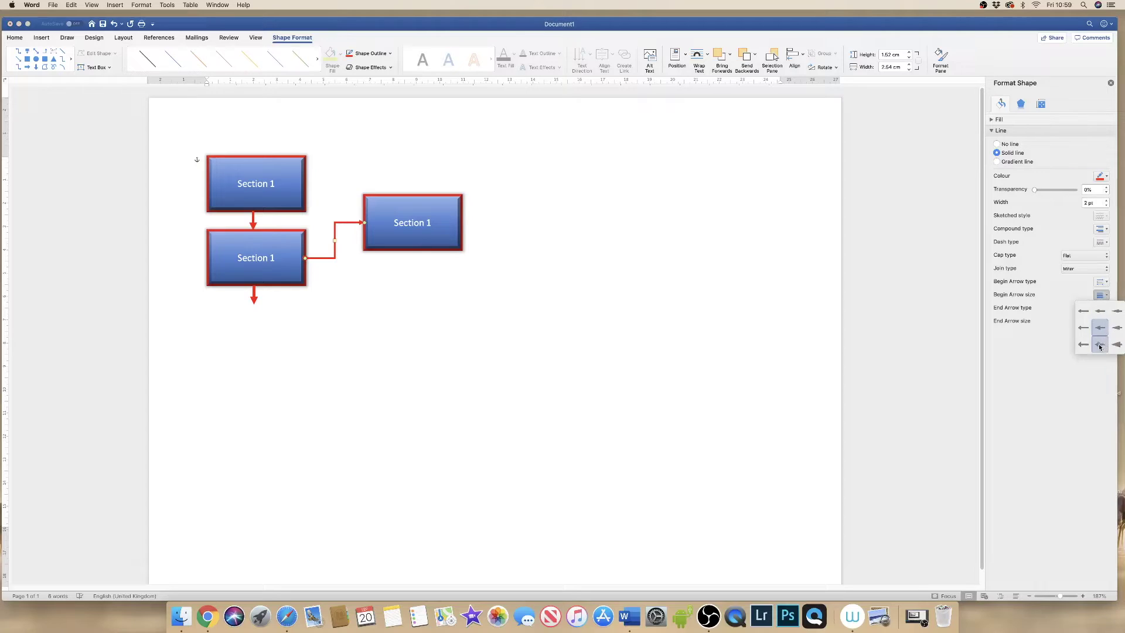
pyautogui.click(1047, 350)
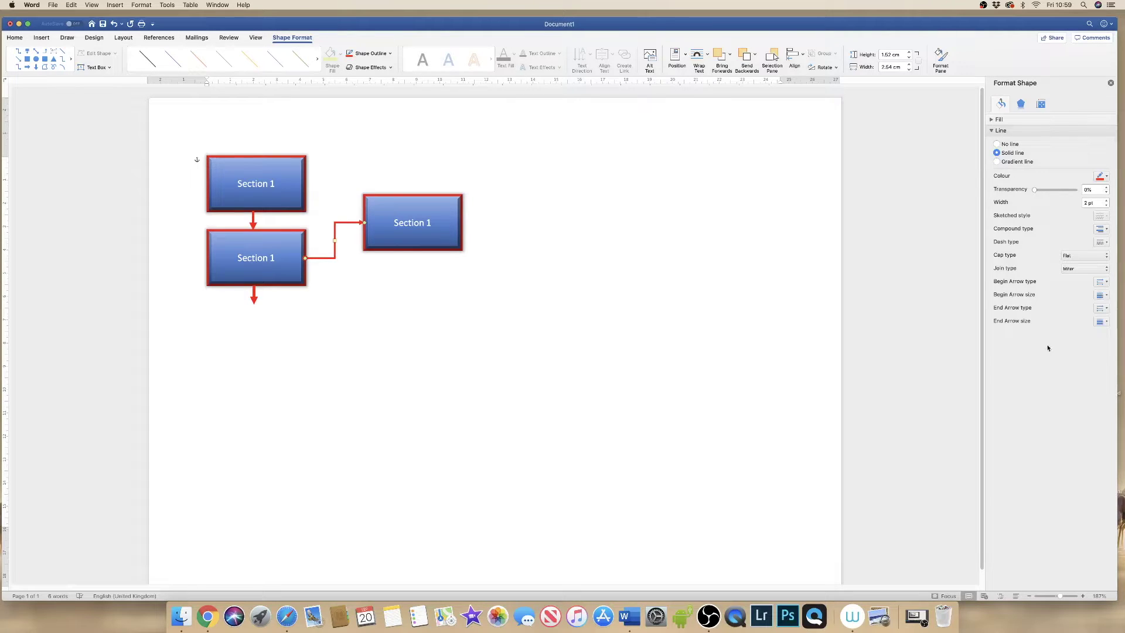
pyautogui.click(1107, 309)
pyautogui.click(1116, 339)
pyautogui.click(550, 275)
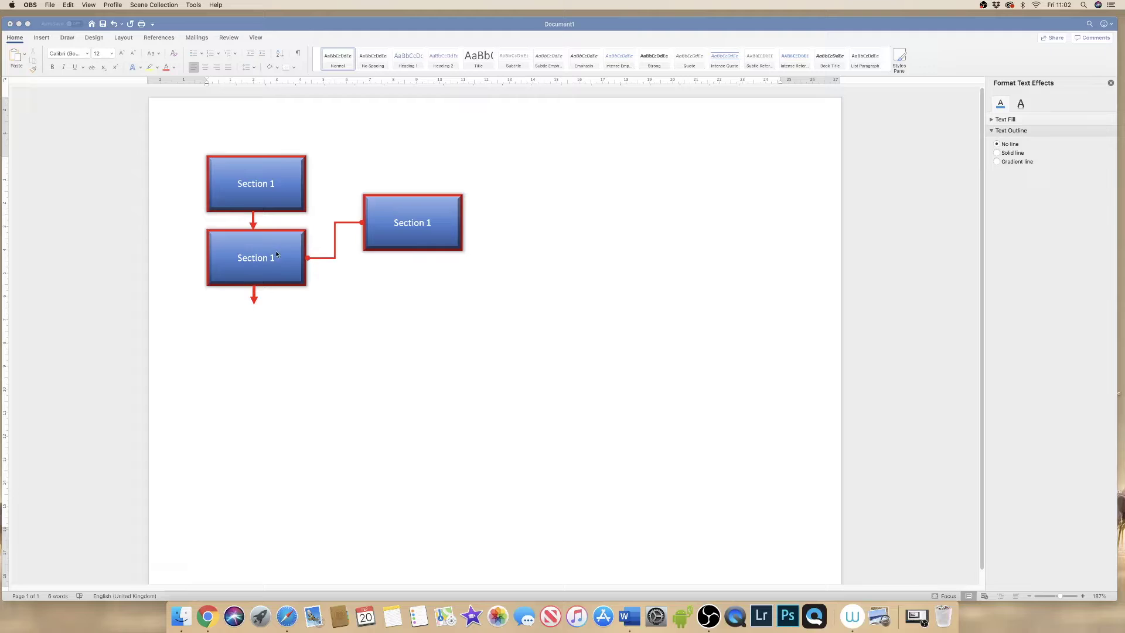
# Duplicate the red elbow connector and reattach its ends to the top box and the right-hand box.
pyautogui.click(363, 224)
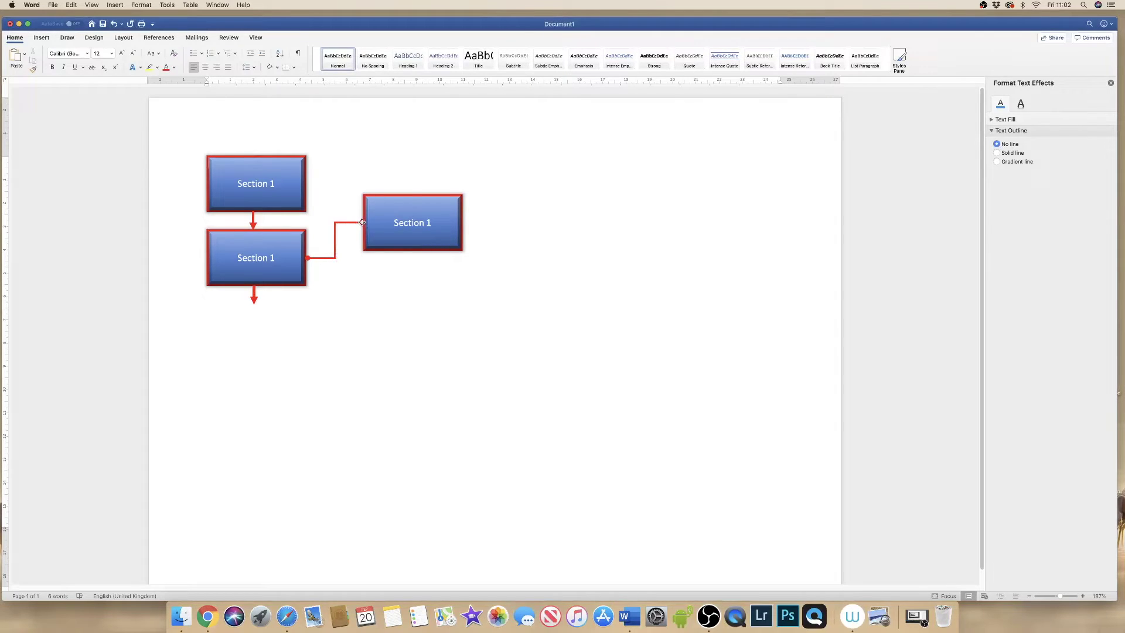
pyautogui.click(339, 224)
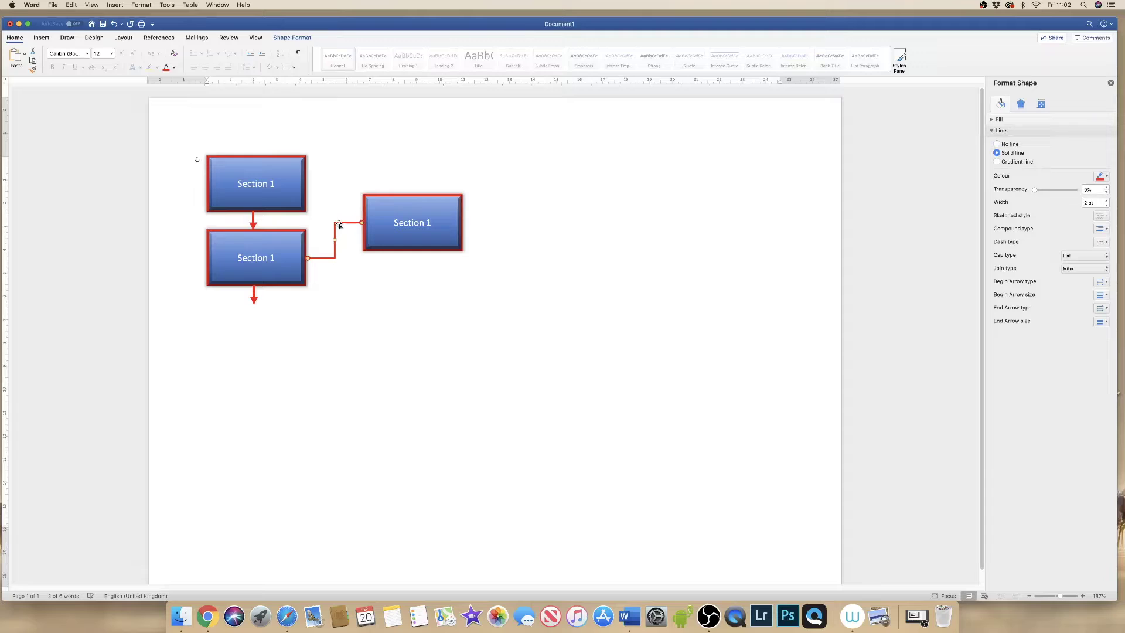
pyautogui.press('super+v')
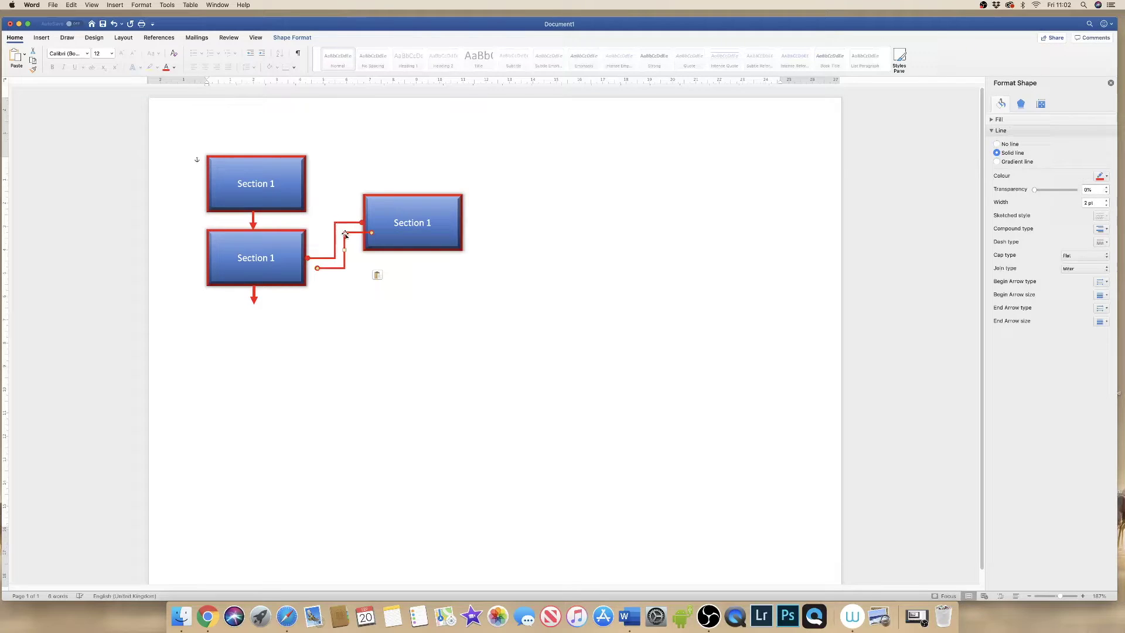
pyautogui.moveTo(317, 268); pyautogui.dragTo(308, 182)
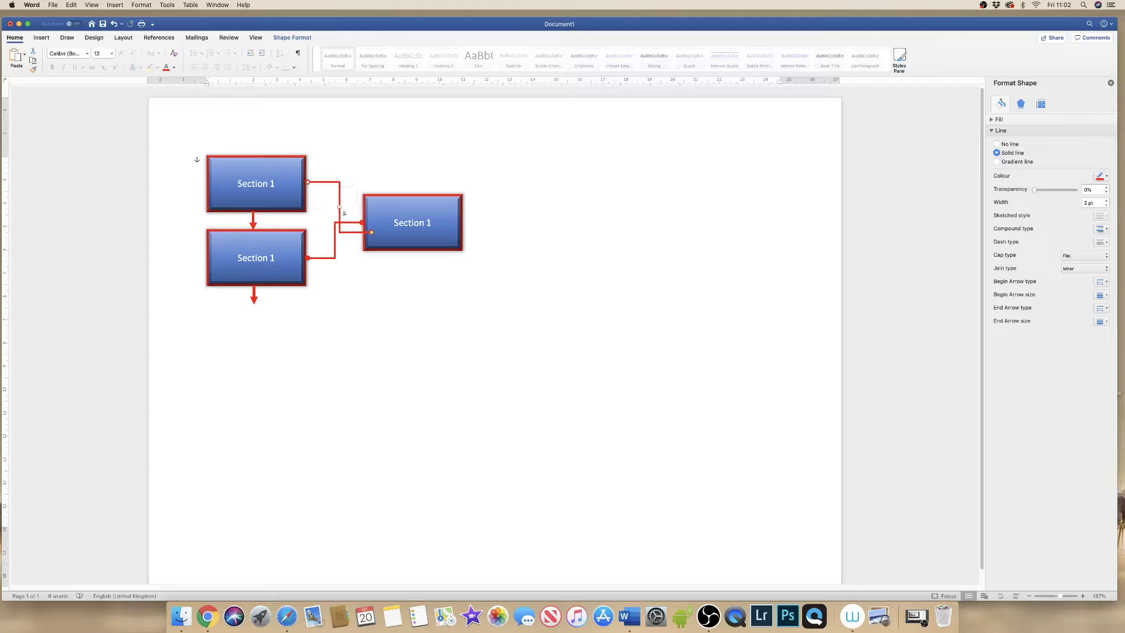
pyautogui.moveTo(371, 233); pyautogui.dragTo(362, 223)
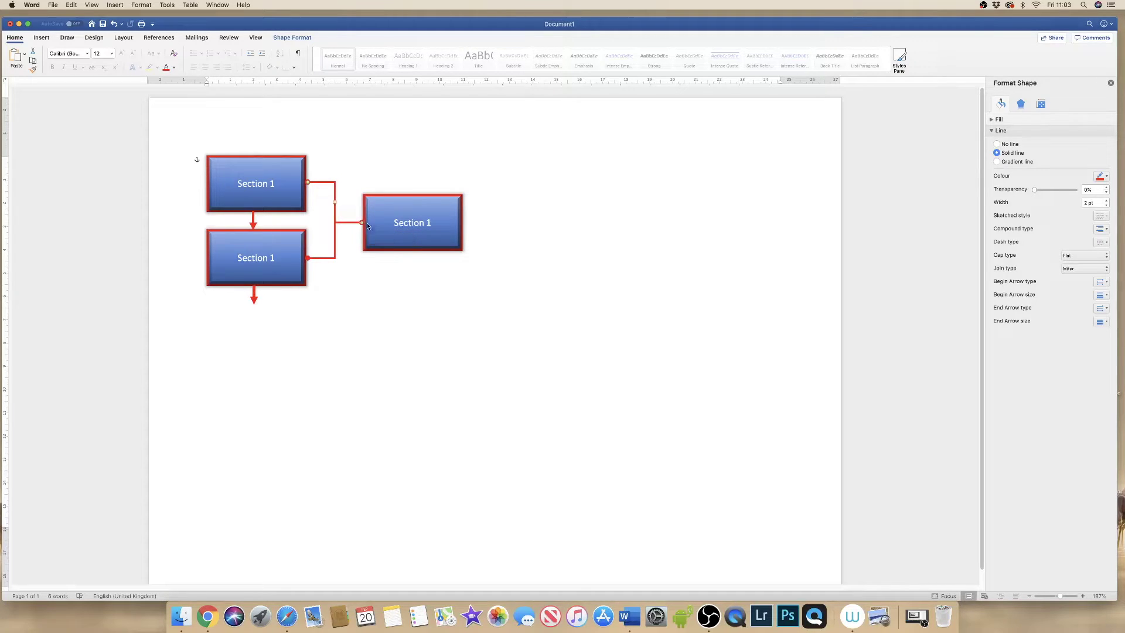
pyautogui.click(368, 329)
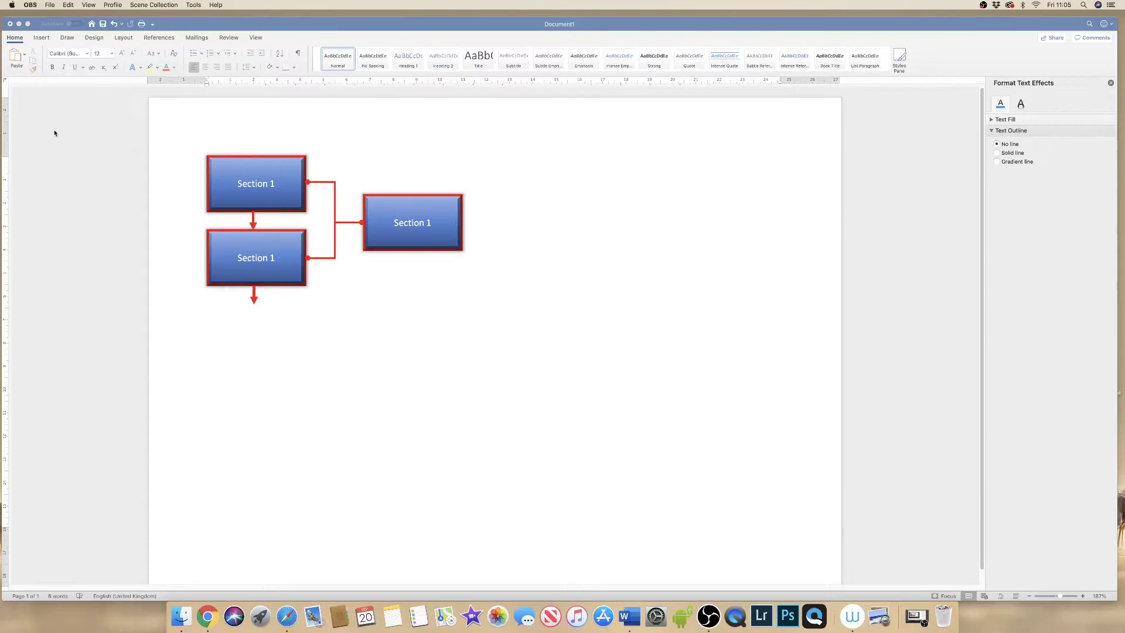
# Draw a blue circle below the flowchart boxes.
pyautogui.click(390, 364)
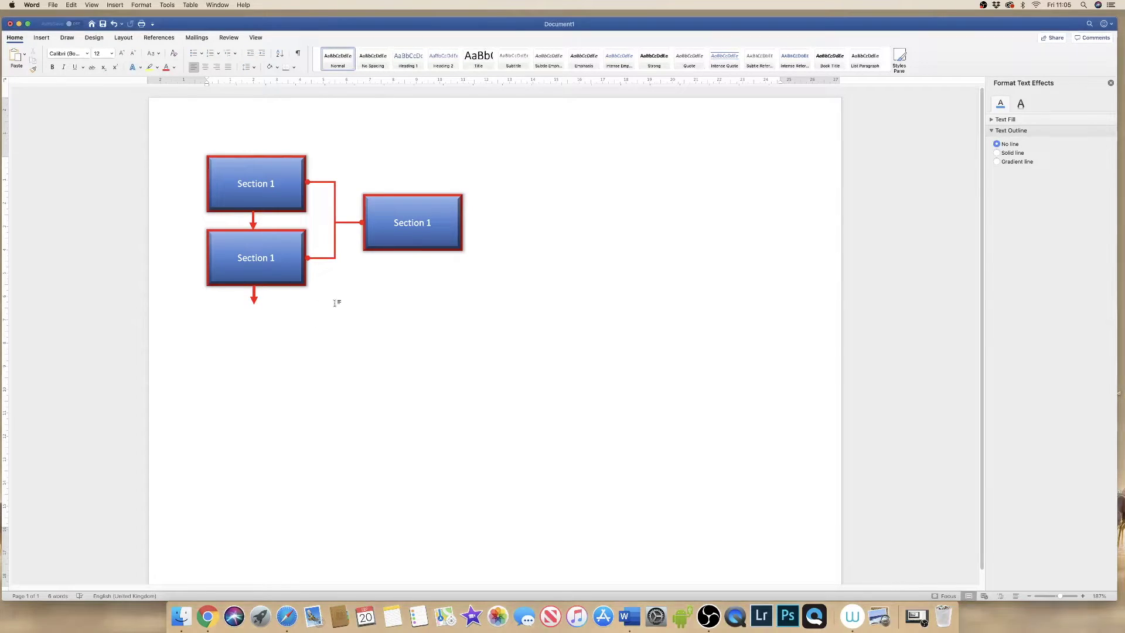
pyautogui.click(43, 39)
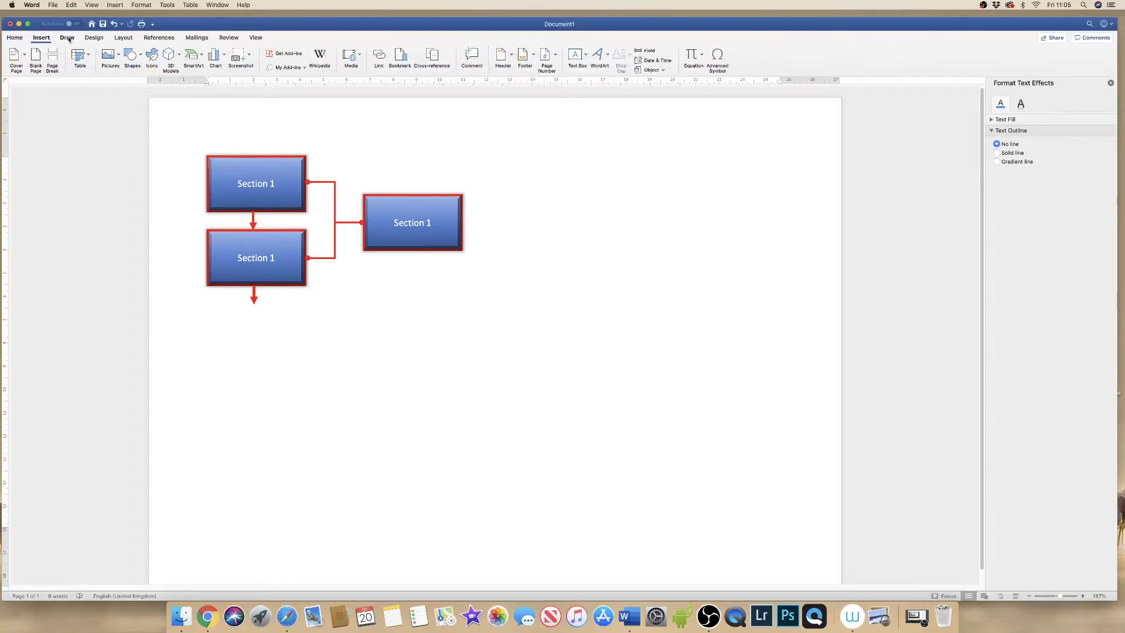
pyautogui.click(141, 58)
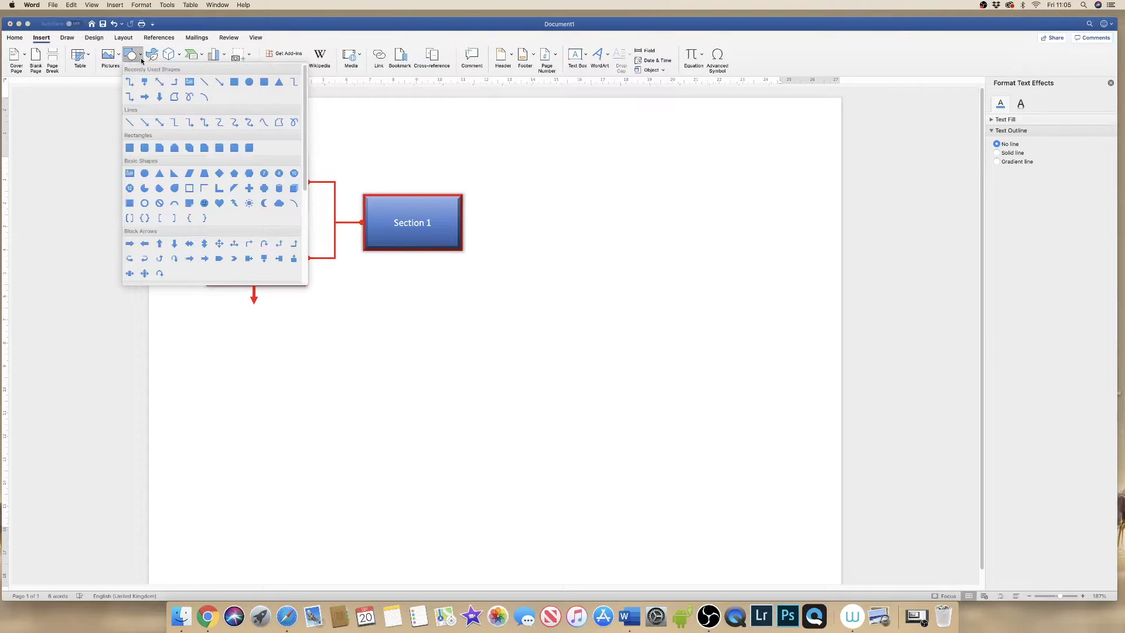
pyautogui.click(145, 173)
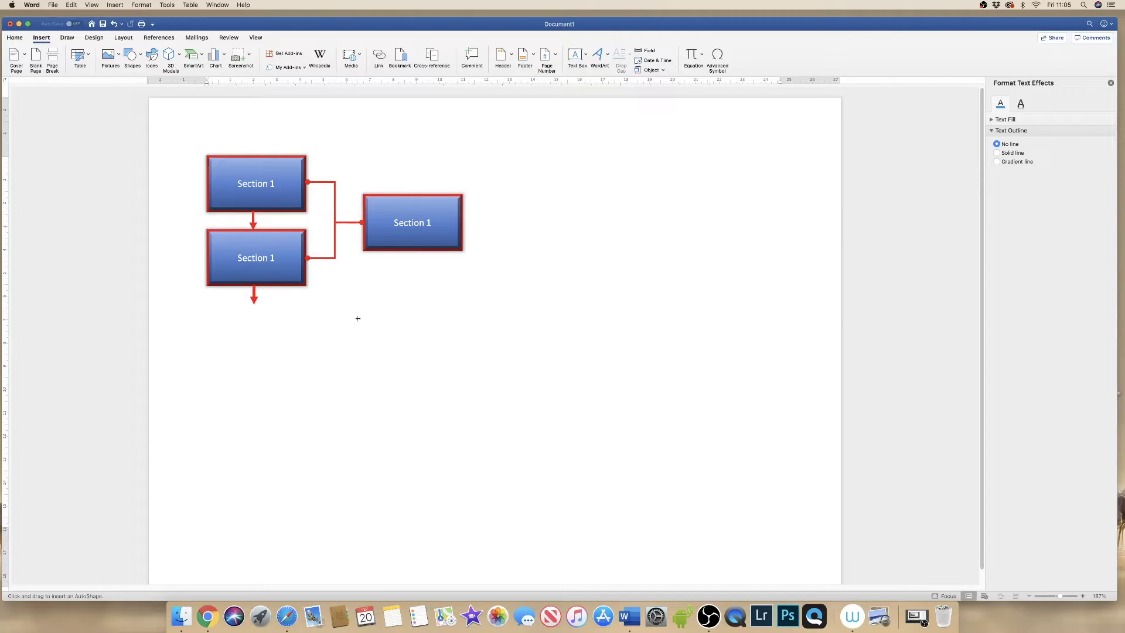
pyautogui.moveTo(357, 318); pyautogui.dragTo(460, 423)
pyautogui.click(518, 374)
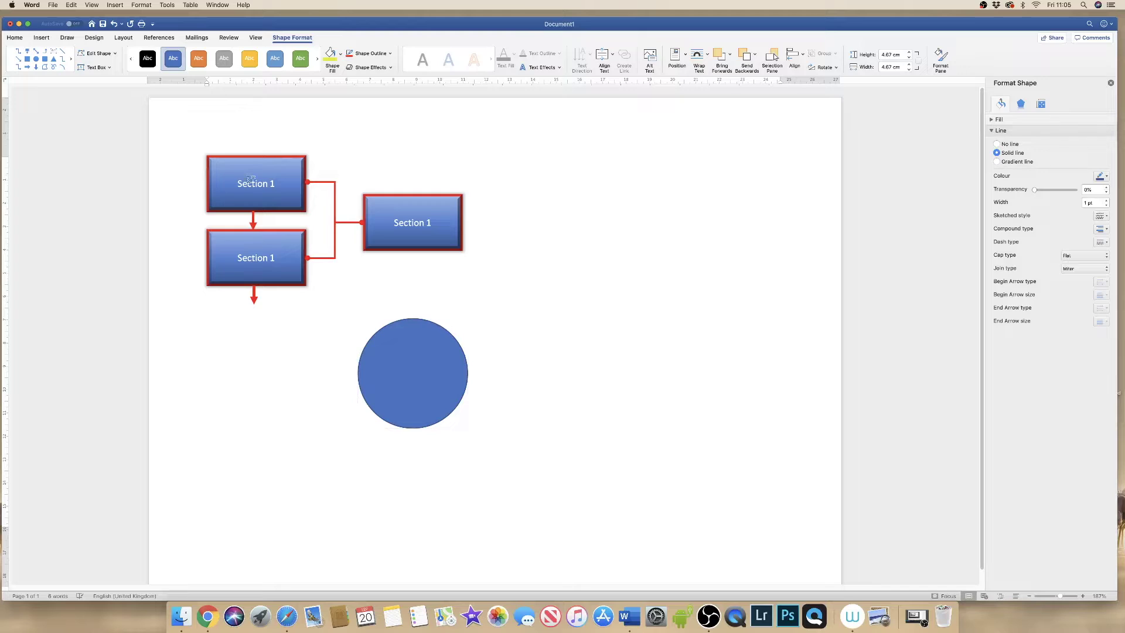
# Draw a 7.8 by 4.75 cm diamond to the right of the circle.
pyautogui.click(68, 38)
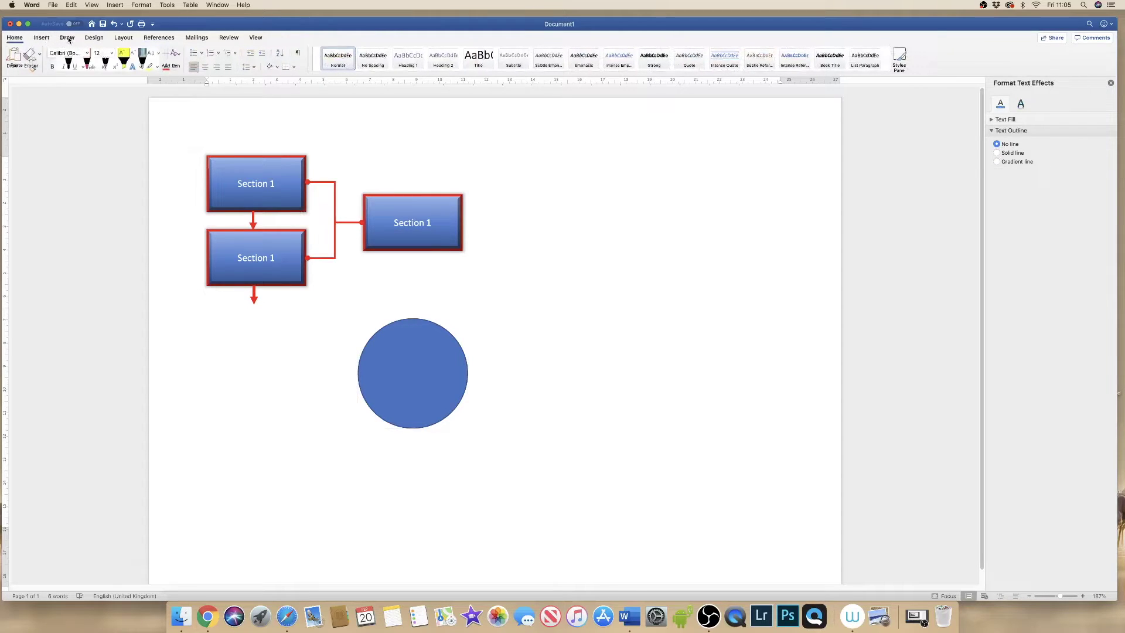
pyautogui.click(41, 37)
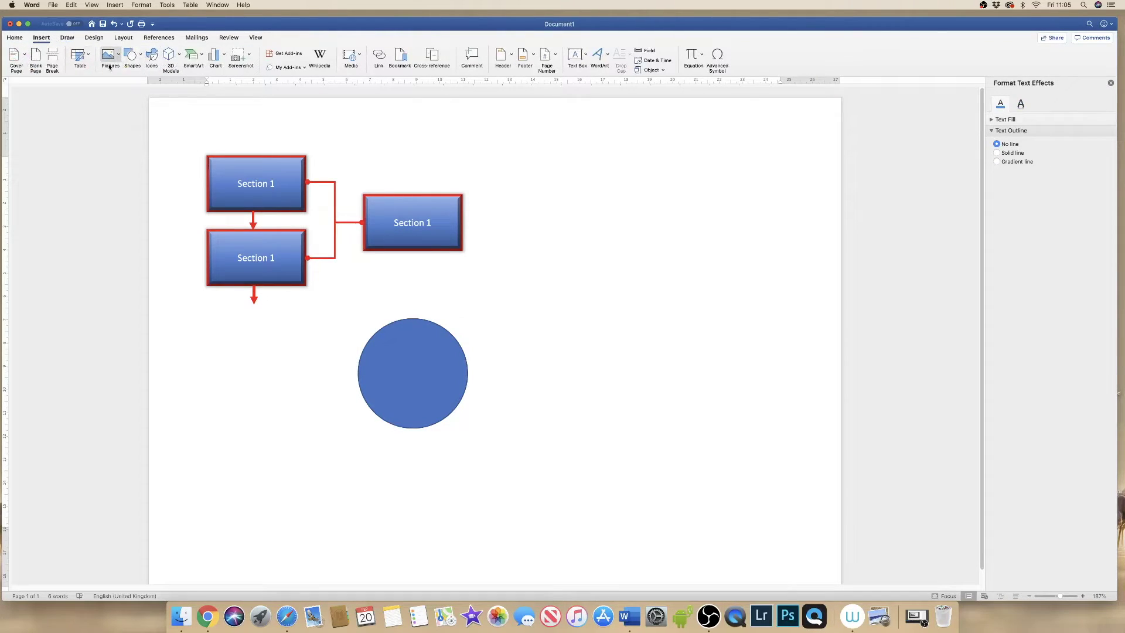
pyautogui.click(139, 63)
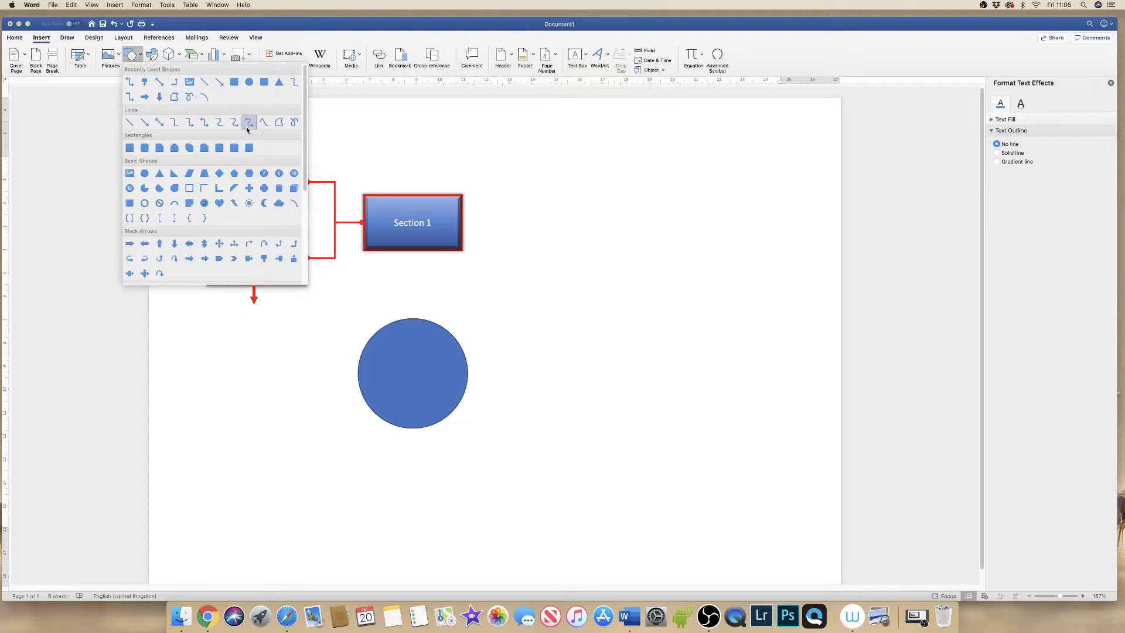
pyautogui.click(221, 173)
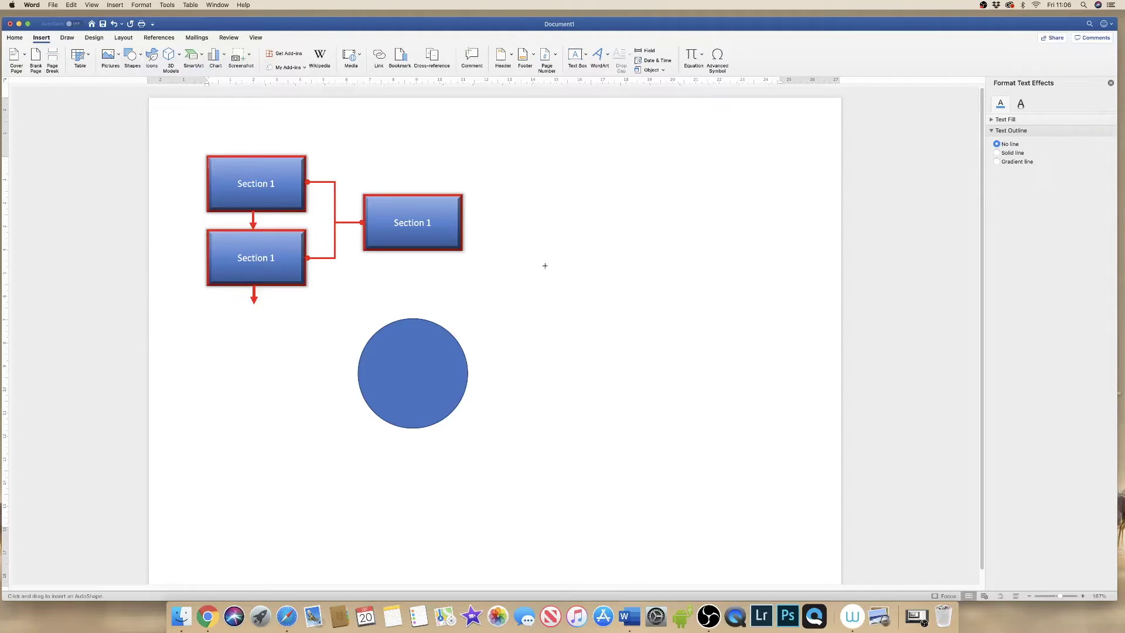
pyautogui.moveTo(554, 239); pyautogui.dragTo(736, 351)
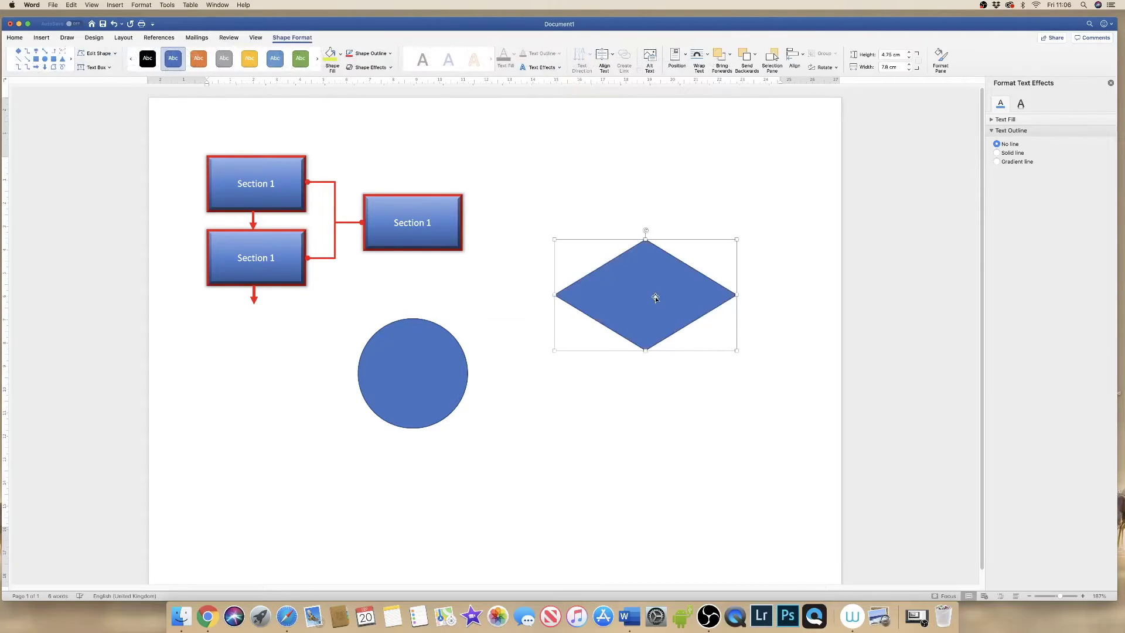
pyautogui.click(1111, 83)
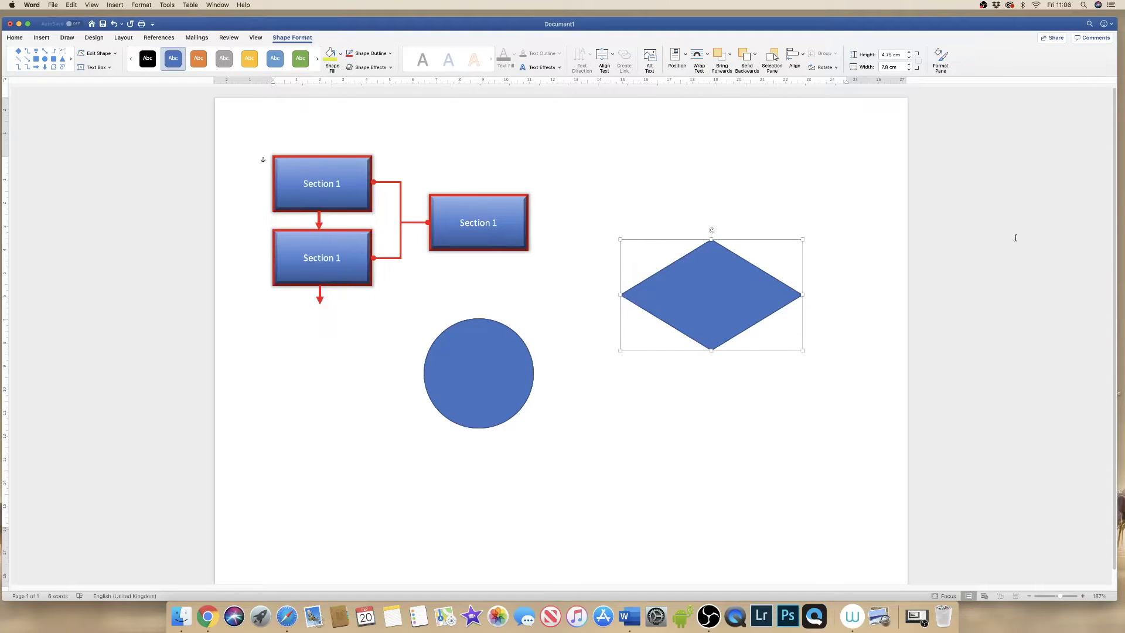
# Change the diamond's outline colour and give it a solid grey fill.
pyautogui.doubleClick(721, 292)
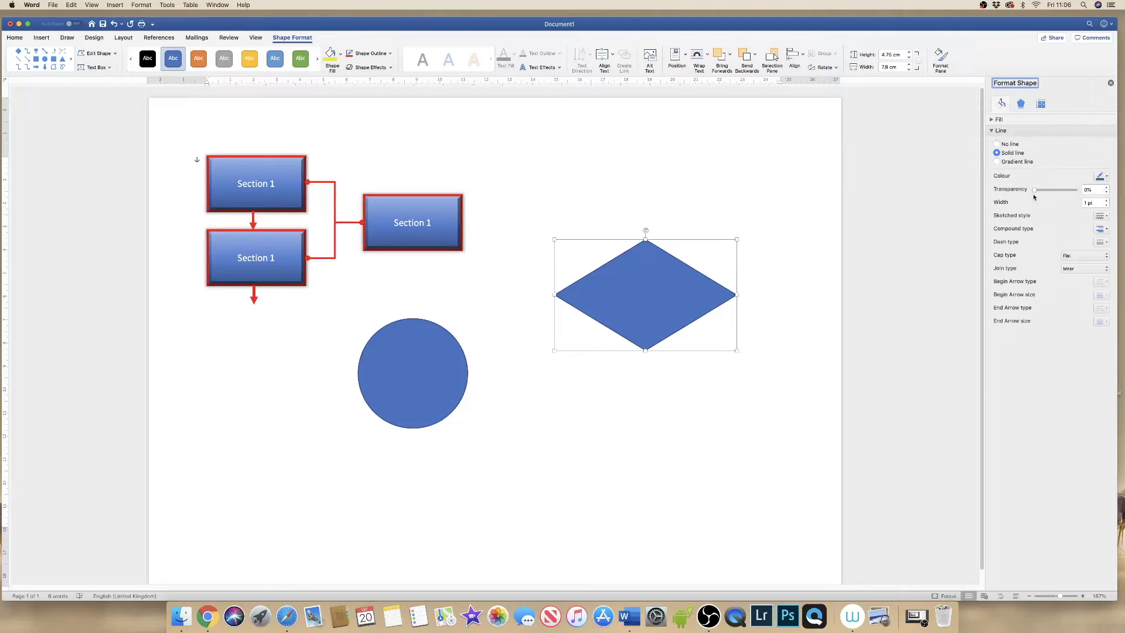
pyautogui.click(1102, 177)
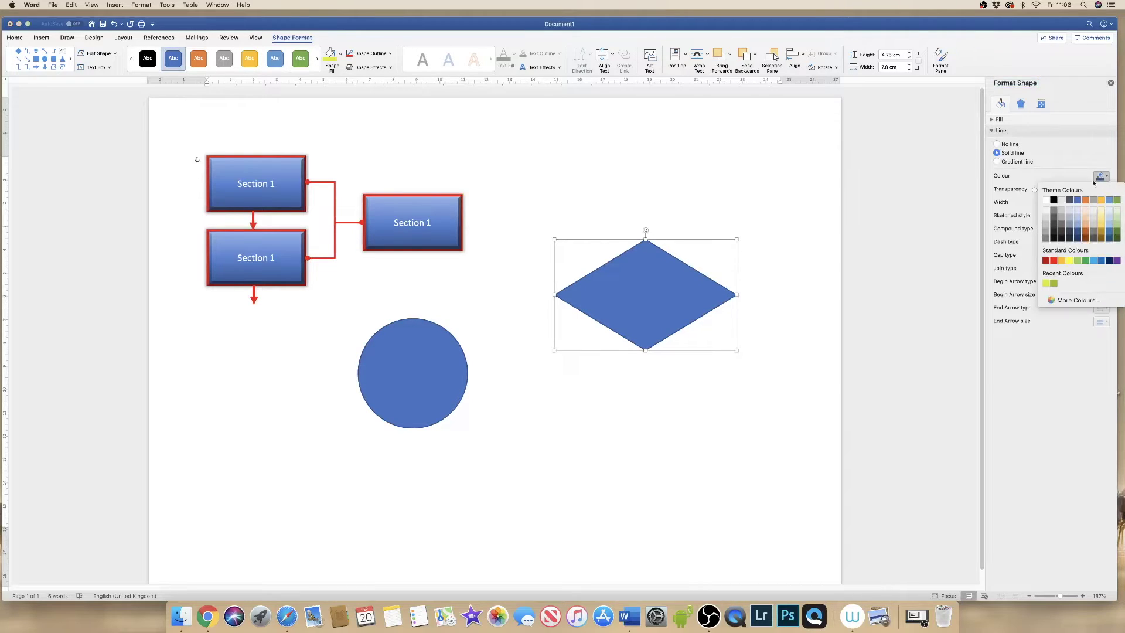
pyautogui.click(1061, 227)
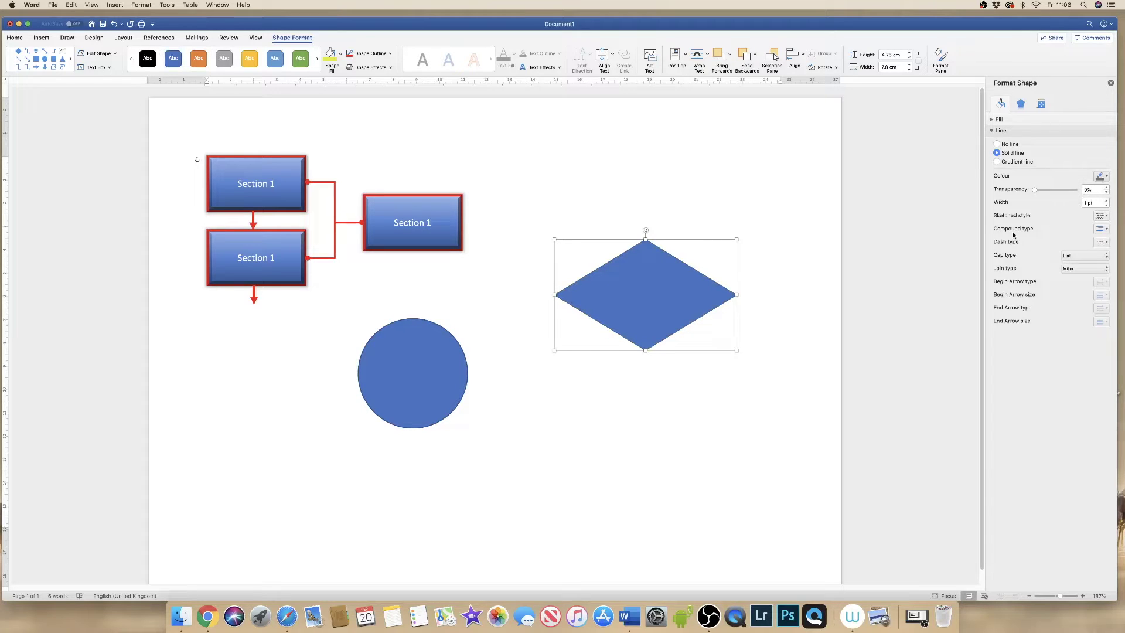
pyautogui.click(992, 131)
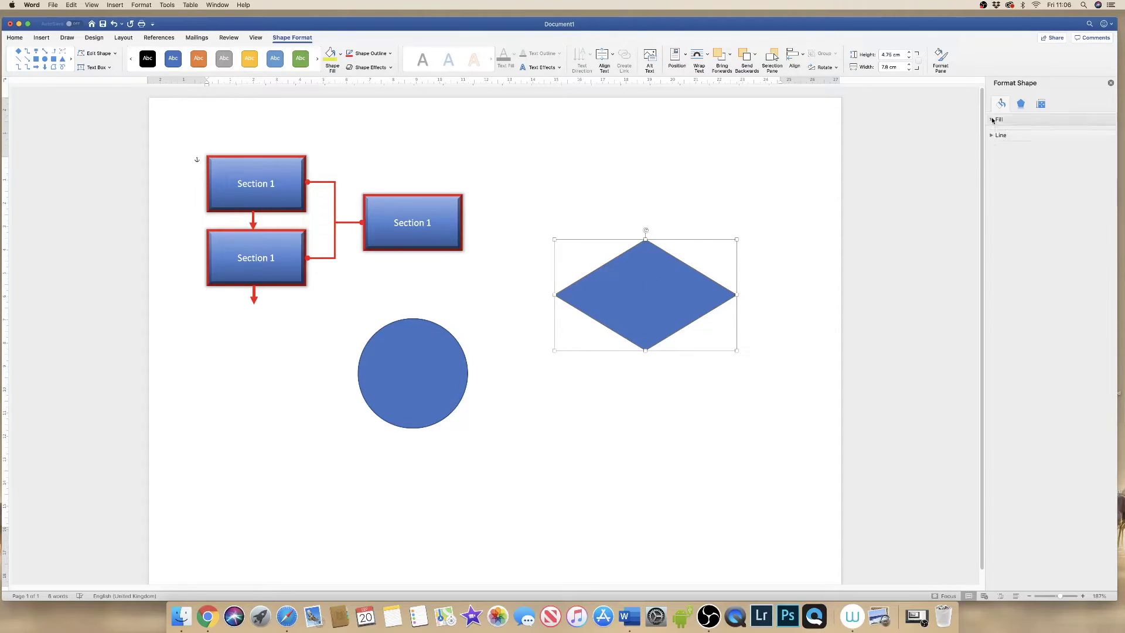
pyautogui.click(999, 119)
pyautogui.click(1101, 182)
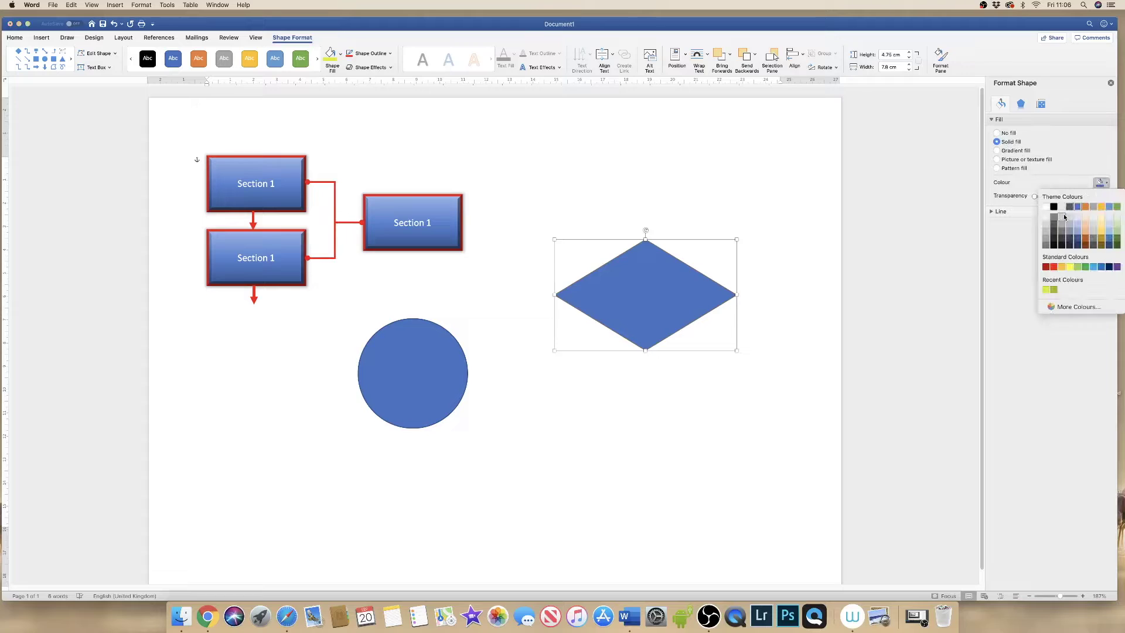
pyautogui.click(1062, 233)
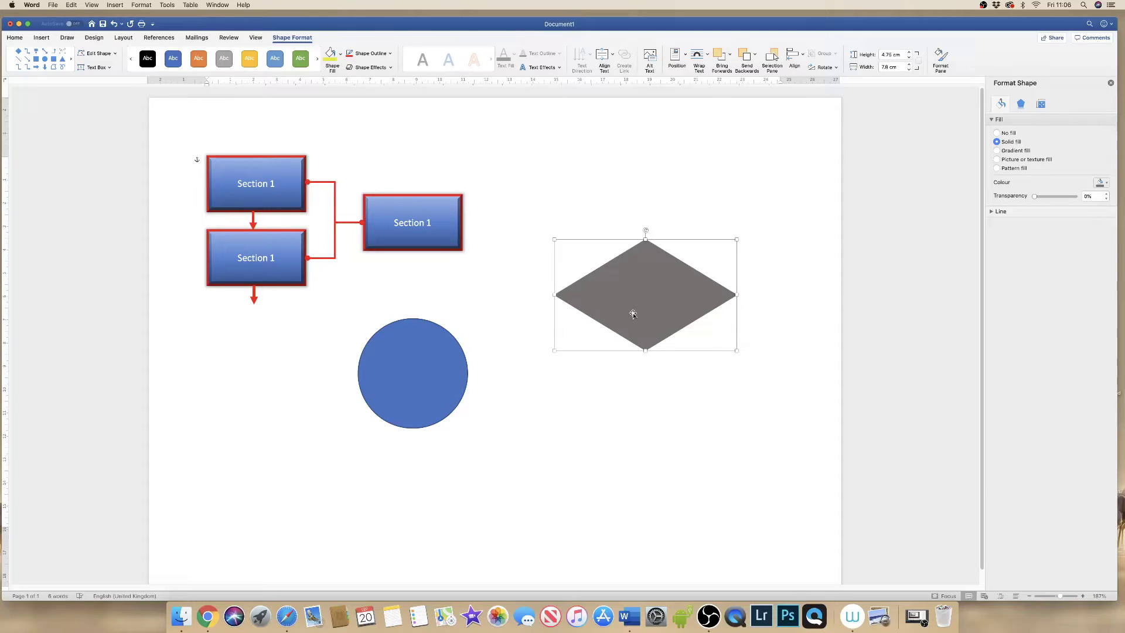
# Type 'section 1' into the grey diamond and select the label text.
pyautogui.write('section')
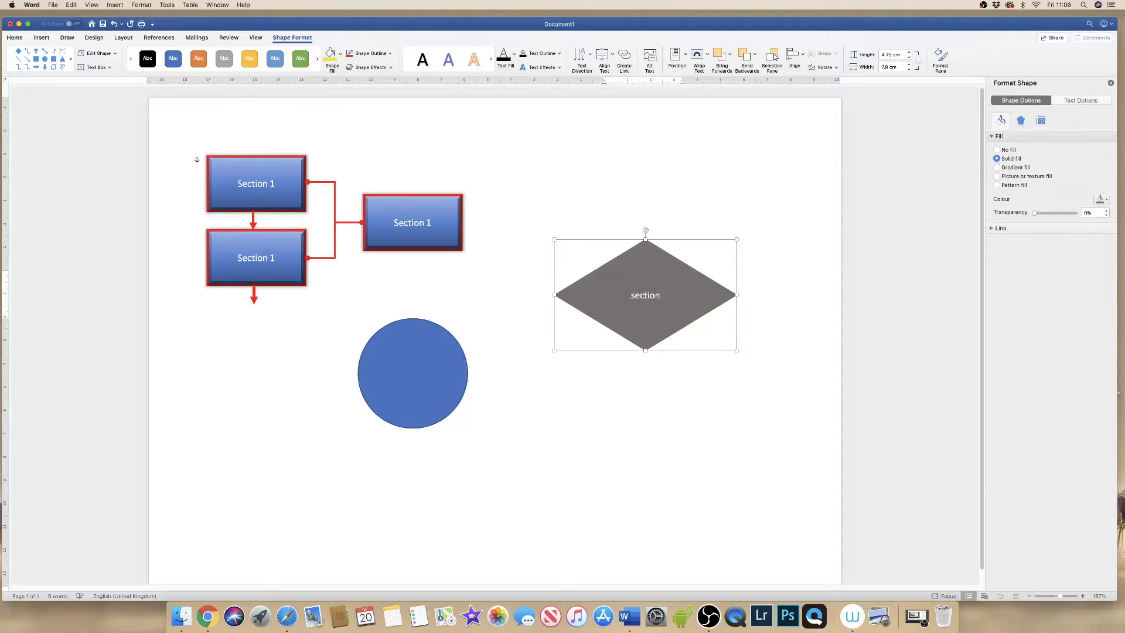
pyautogui.write(' 1')
pyautogui.tripleClick(641, 293)
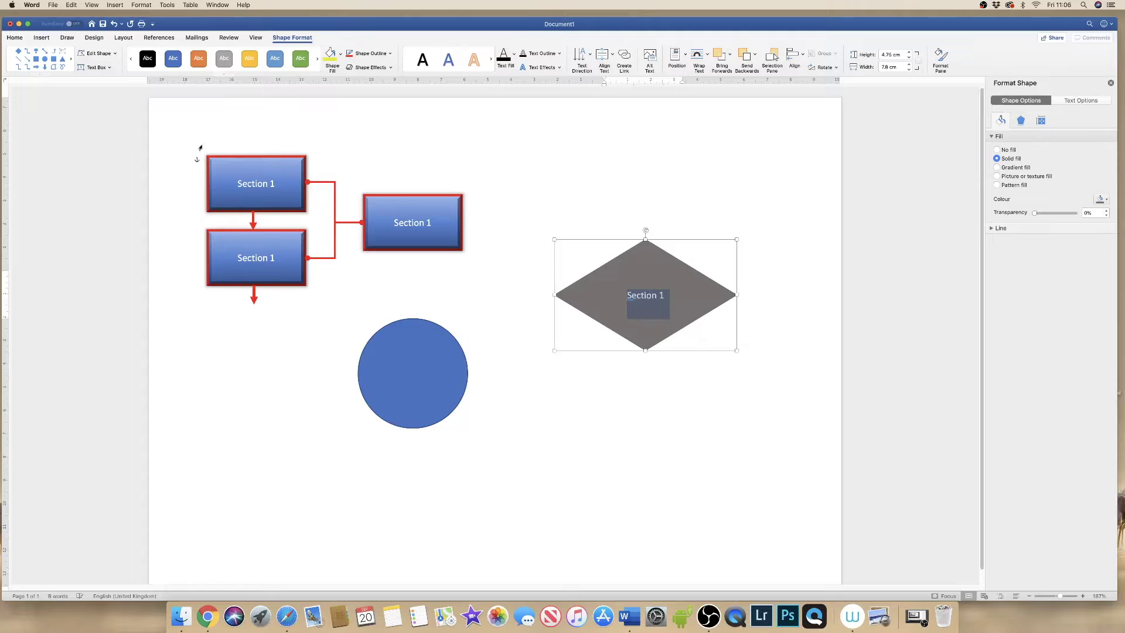
pyautogui.click(15, 38)
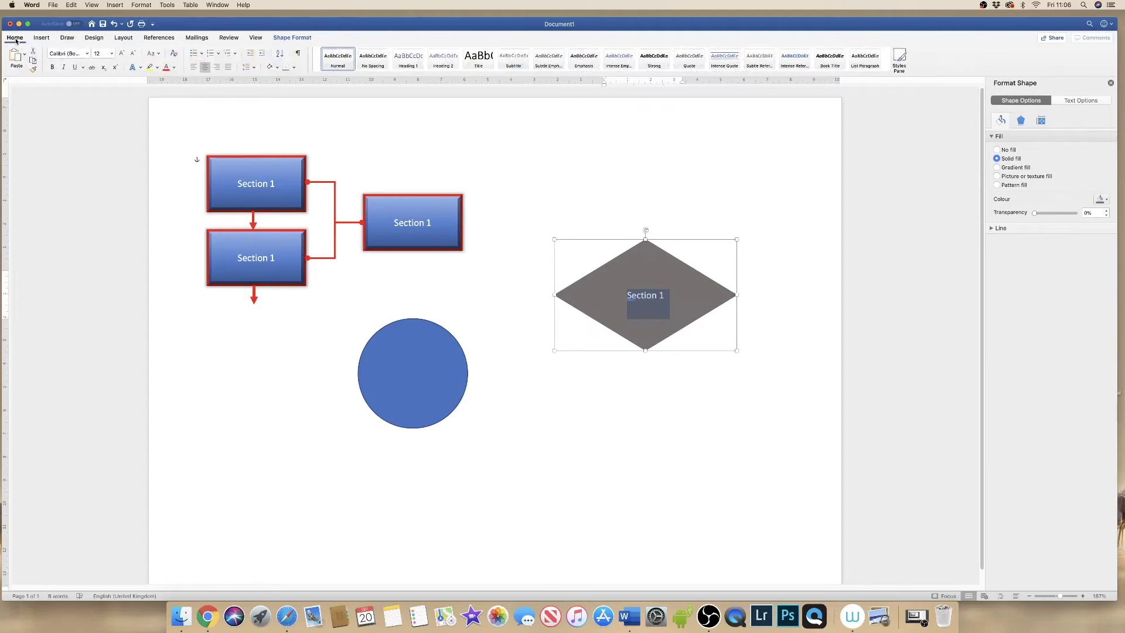
# Change the diamond's Section 1 label font to Abadi MT.
pyautogui.click(88, 54)
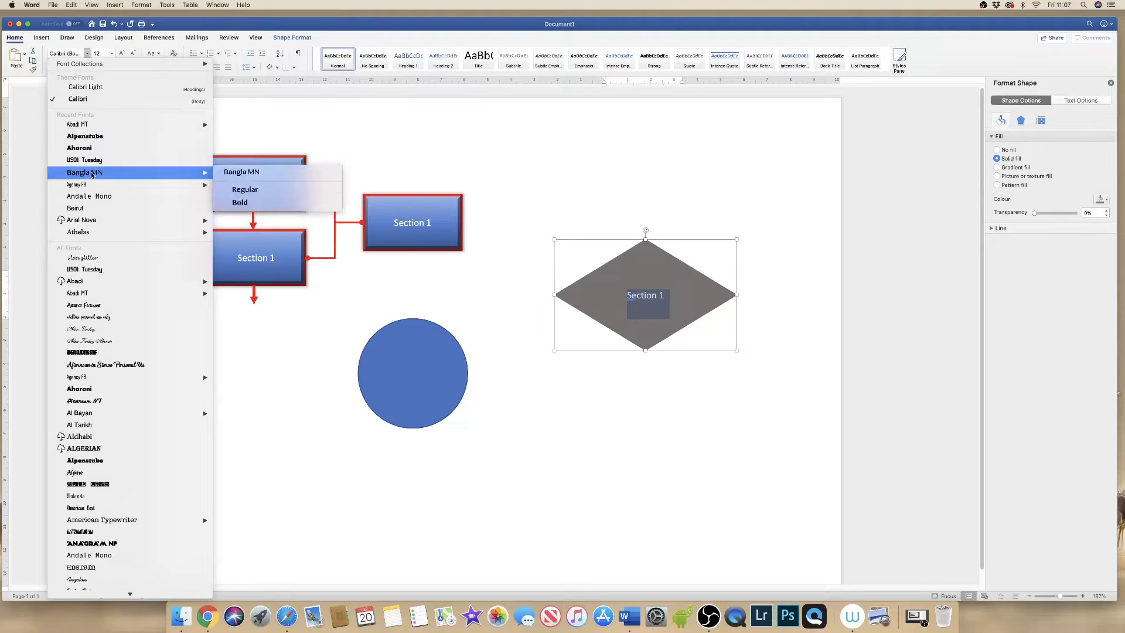
pyautogui.click(87, 197)
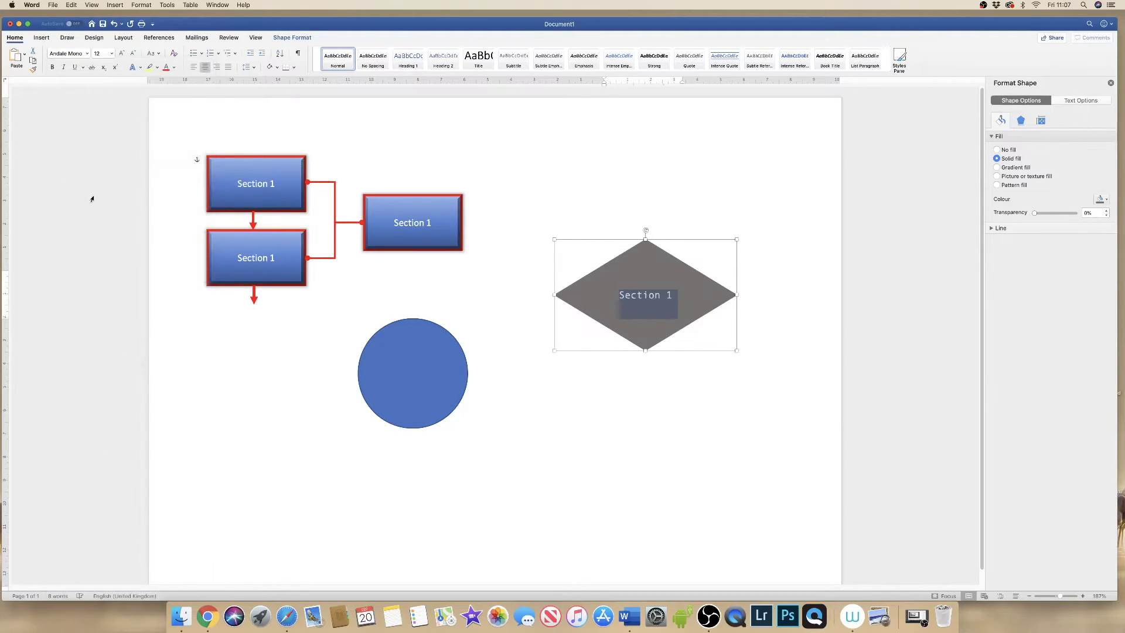
pyautogui.click(87, 53)
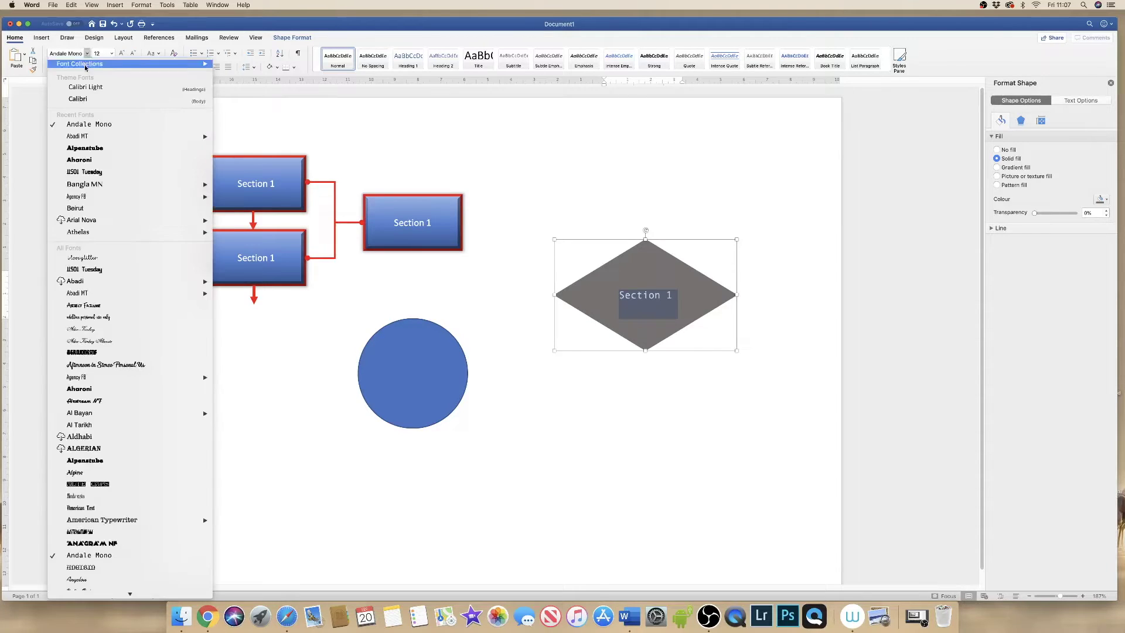
pyautogui.click(83, 293)
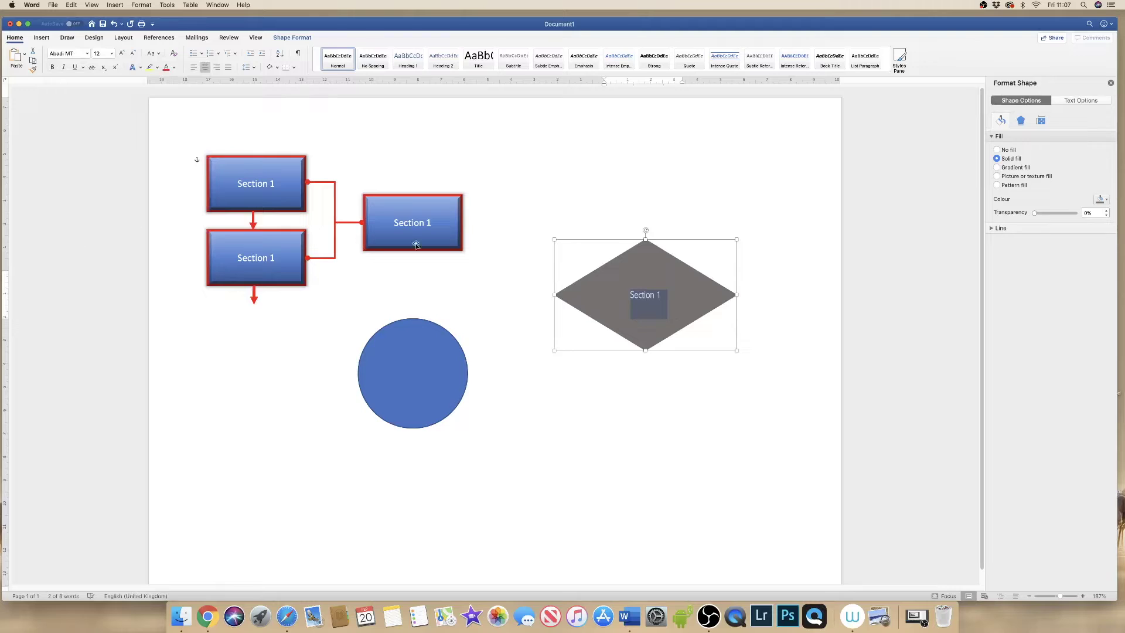
# Adjust the label's font size up and back down until it reads 14 pt.
pyautogui.click(121, 55)
pyautogui.click(121, 56)
pyautogui.click(121, 56)
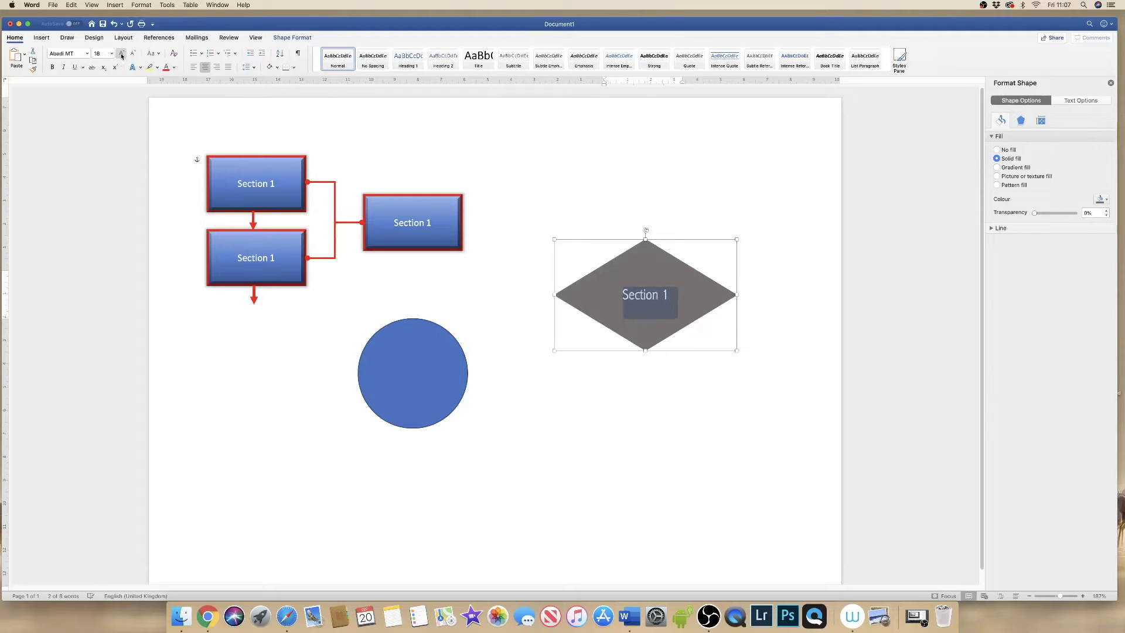
pyautogui.click(121, 56)
pyautogui.click(122, 56)
pyautogui.click(122, 56)
pyautogui.click(121, 55)
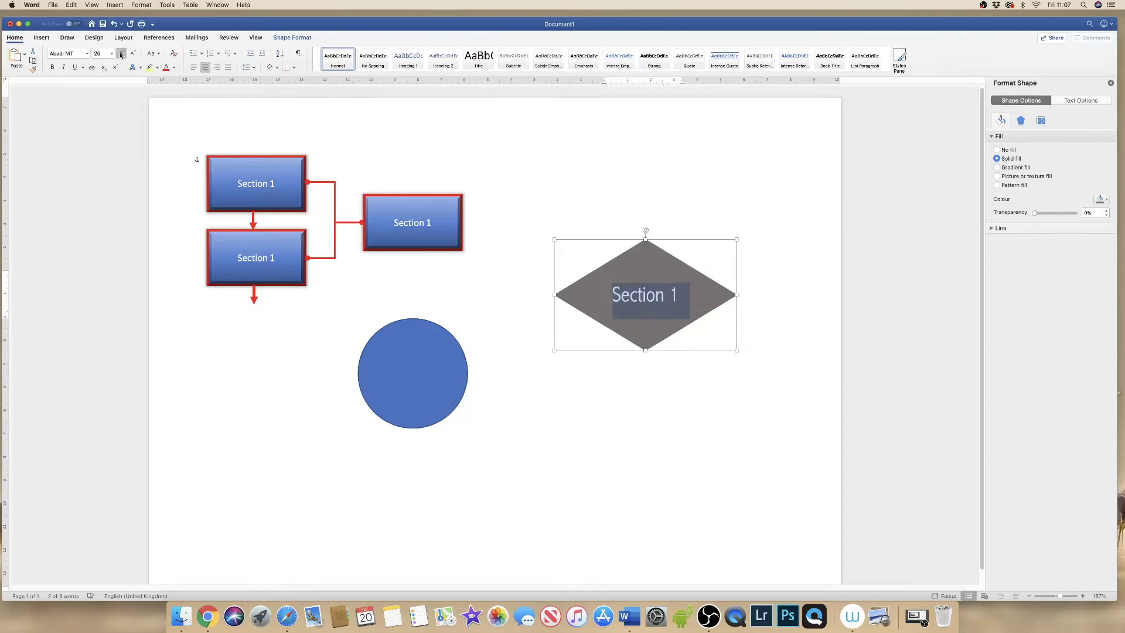
pyautogui.click(121, 56)
pyautogui.click(121, 56)
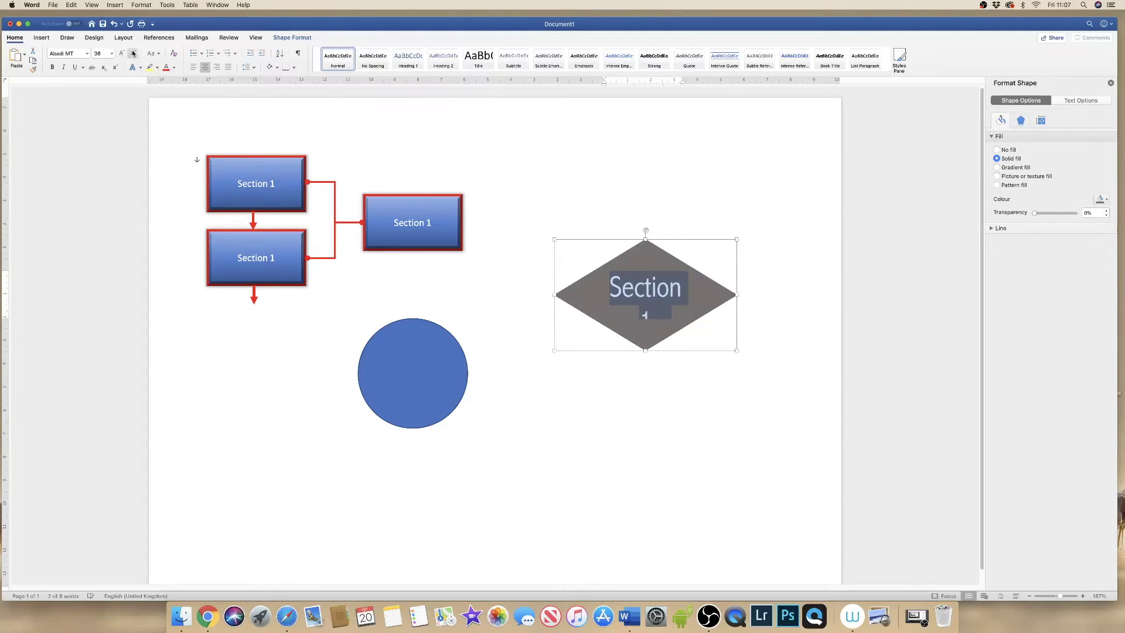
pyautogui.click(133, 54)
pyautogui.click(133, 54)
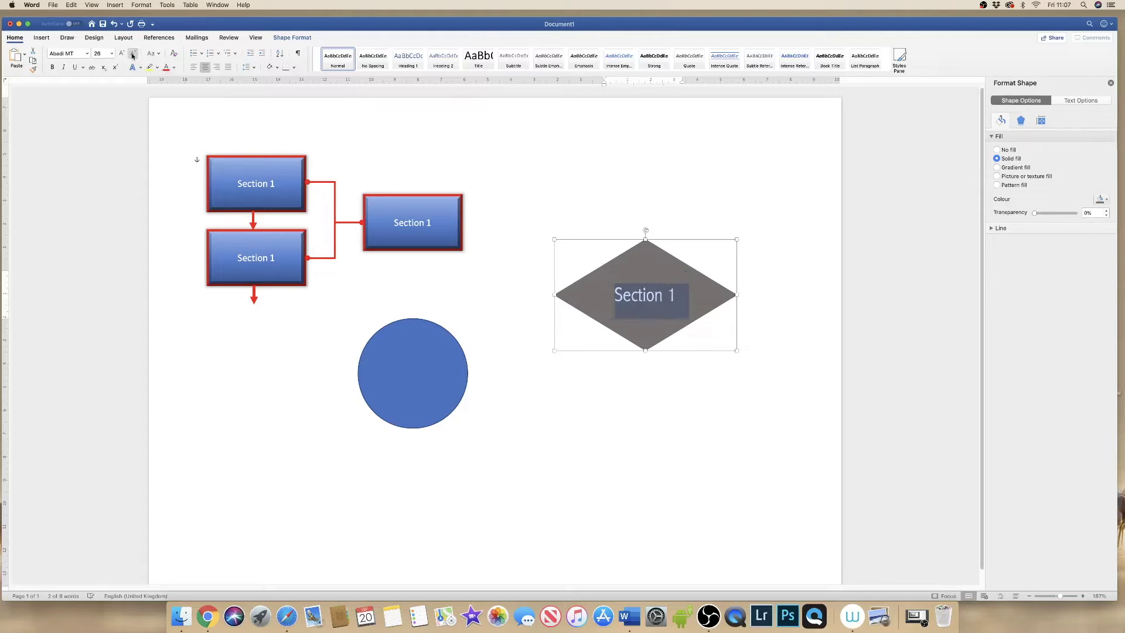
pyautogui.click(133, 55)
pyautogui.click(133, 55)
pyautogui.click(133, 55)
pyautogui.click(133, 56)
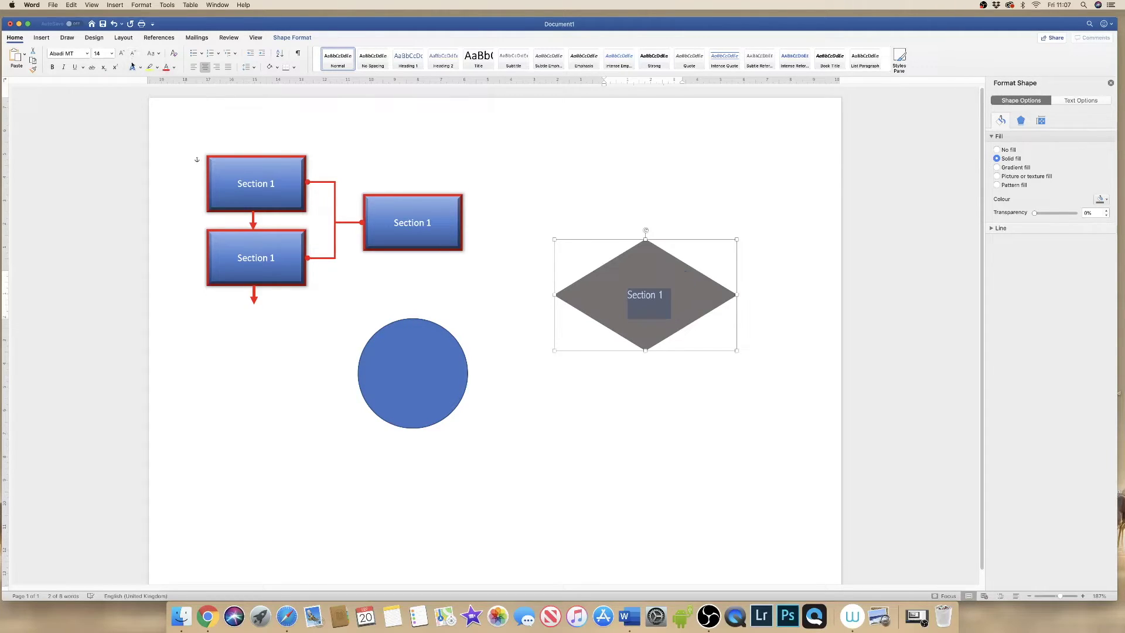
# Apply the outlined blue text effect to the Section 1 label.
pyautogui.click(141, 67)
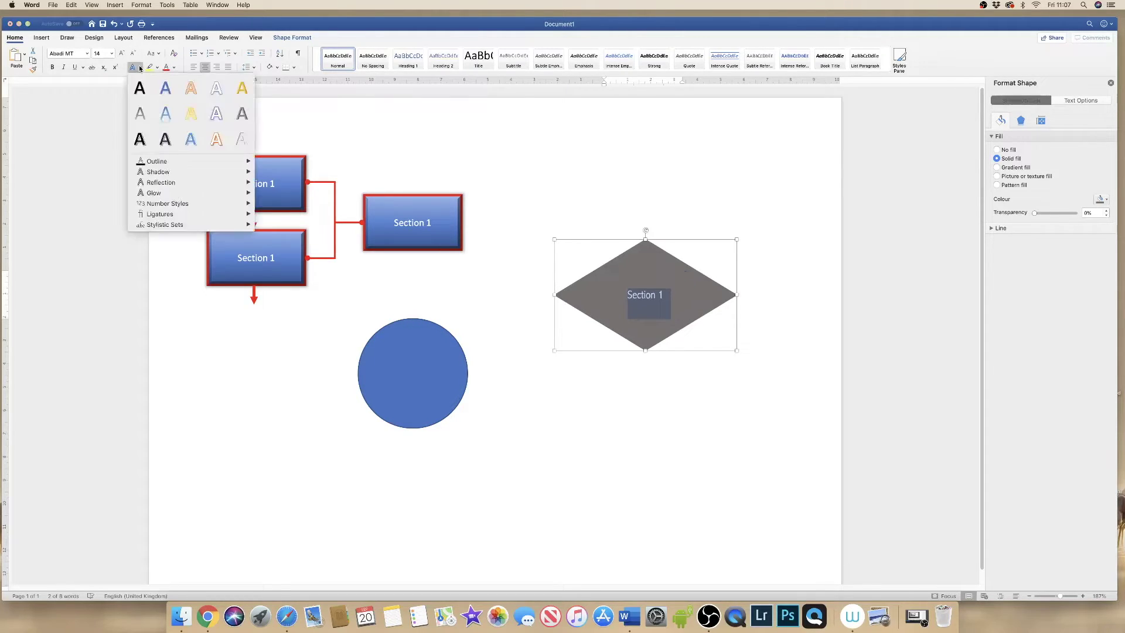
pyautogui.click(192, 119)
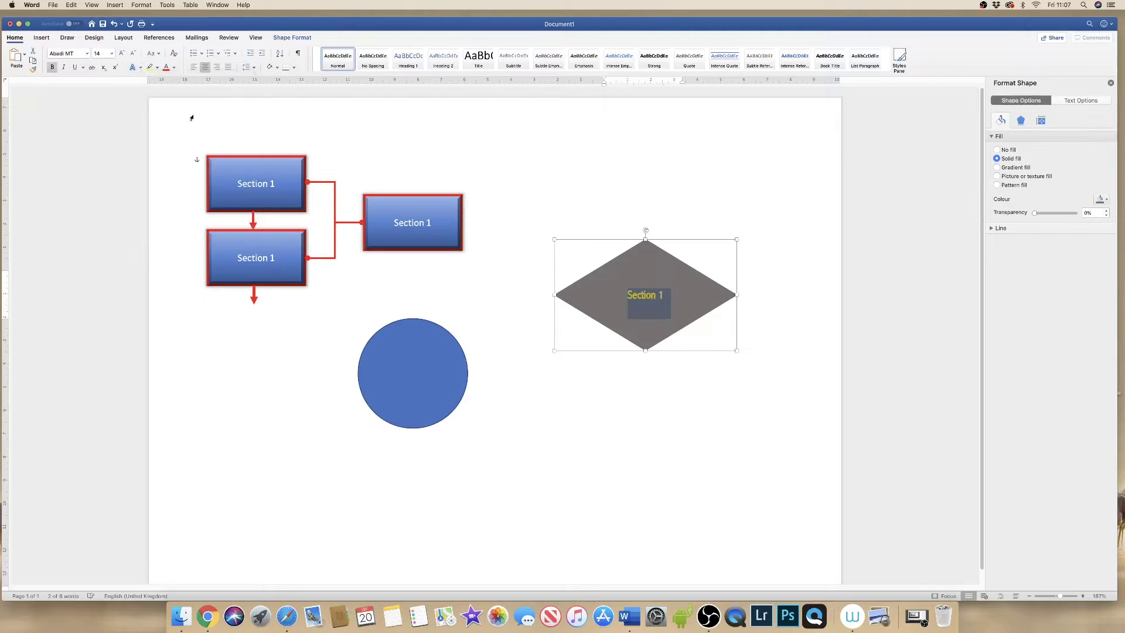
pyautogui.click(141, 68)
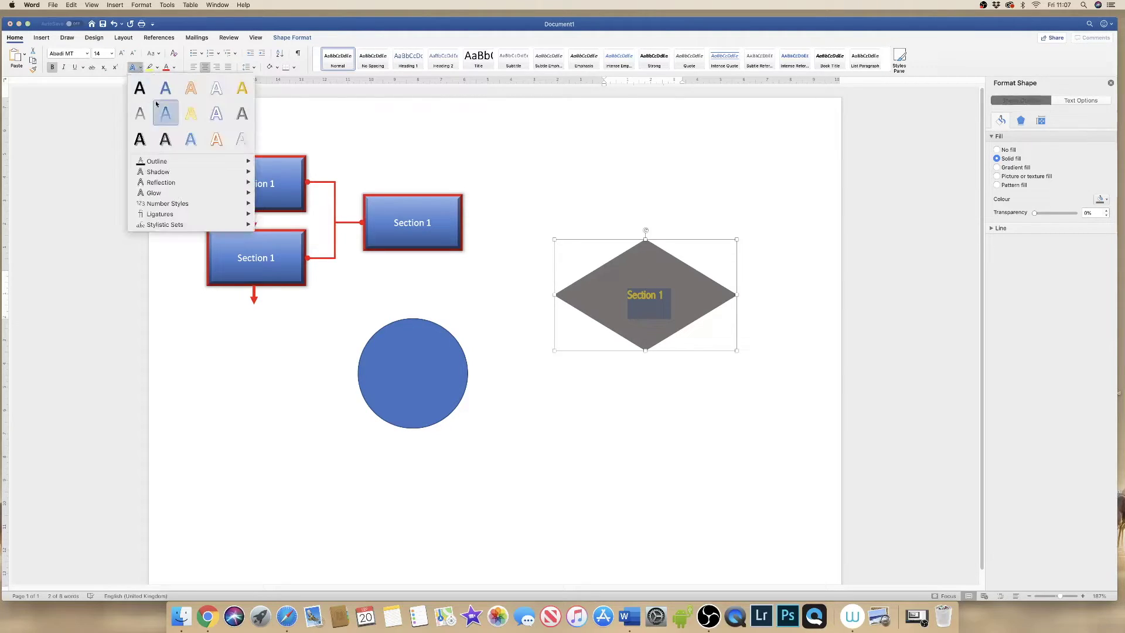
pyautogui.click(166, 142)
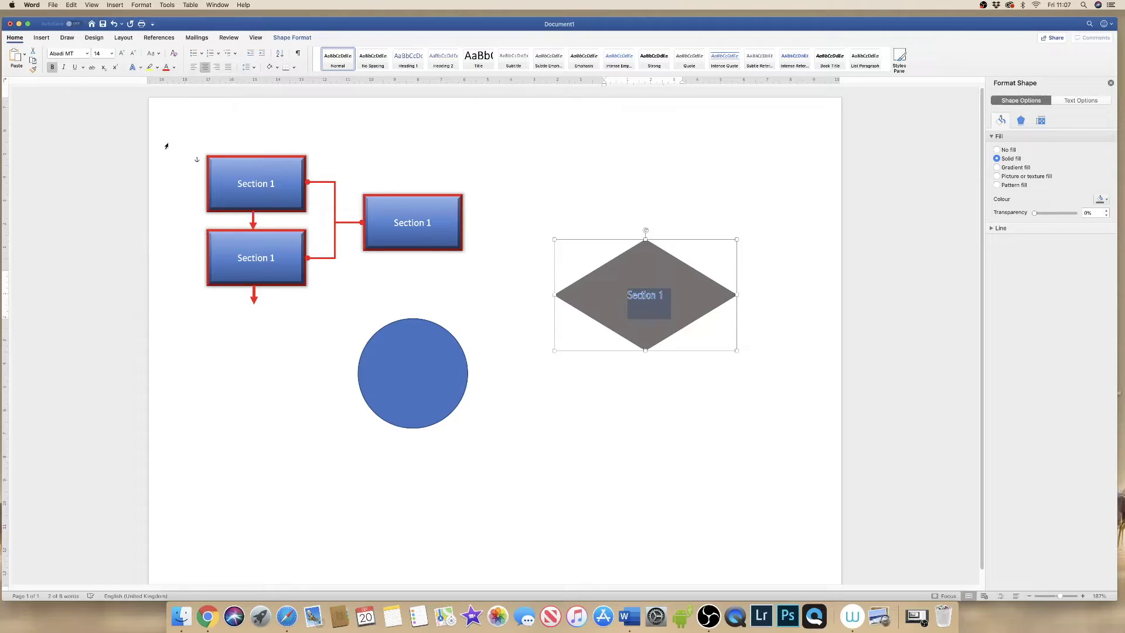
# Make the Section 1 label underlined and italic.
pyautogui.click(140, 69)
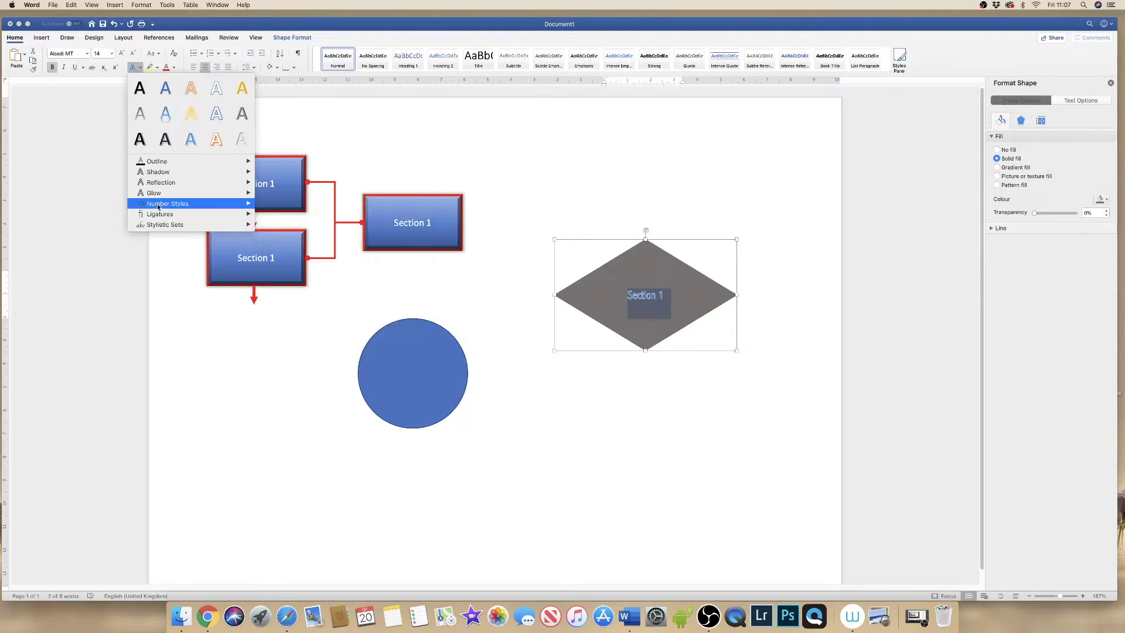
pyautogui.moveTo(158, 206)
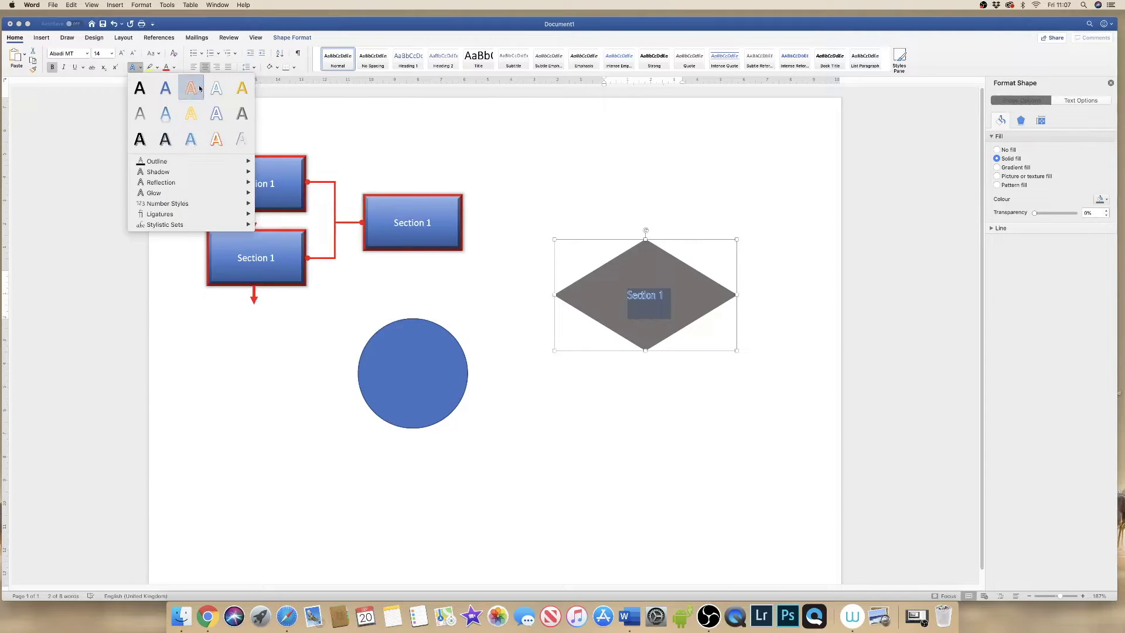
pyautogui.click(75, 116)
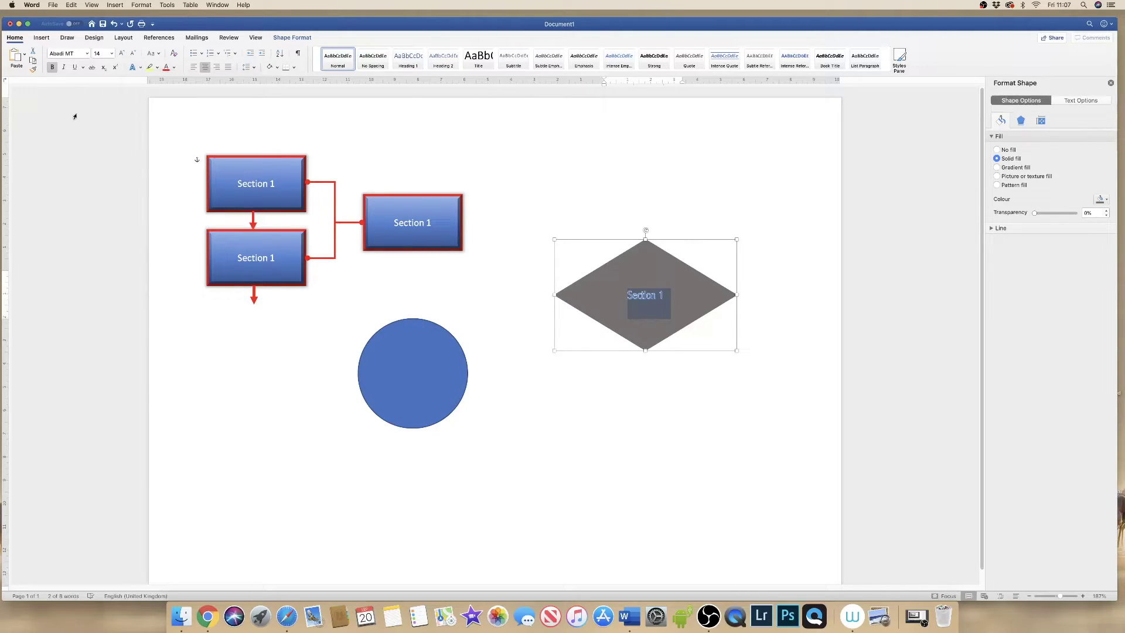
pyautogui.click(75, 67)
pyautogui.click(65, 67)
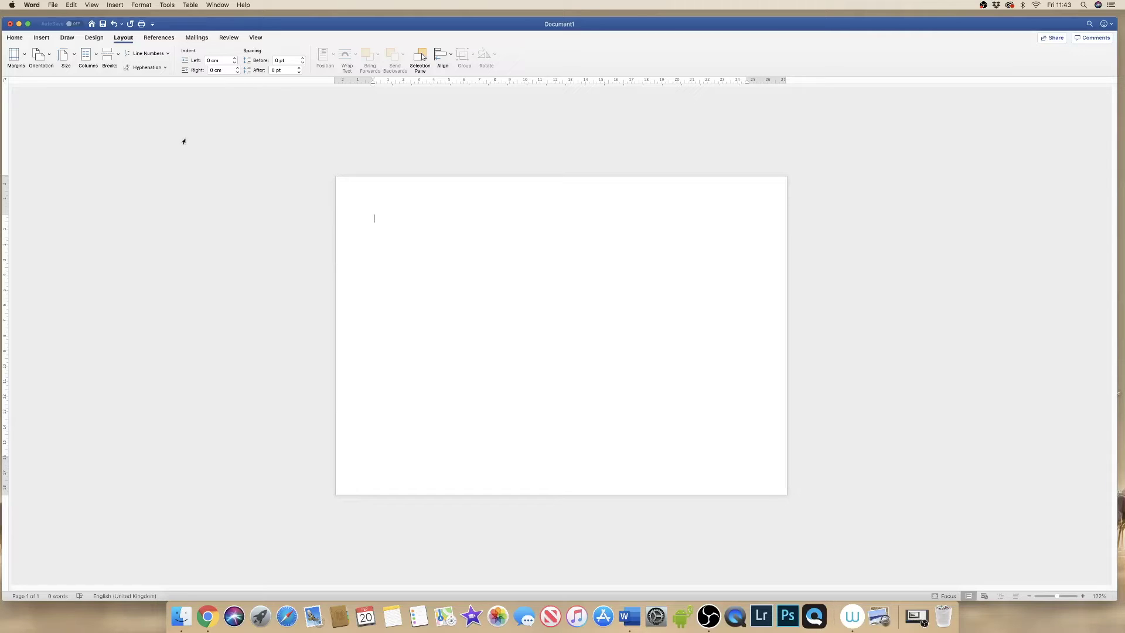
# Bring up the Insert ribbon on the blank landscape page.
pyautogui.click(43, 40)
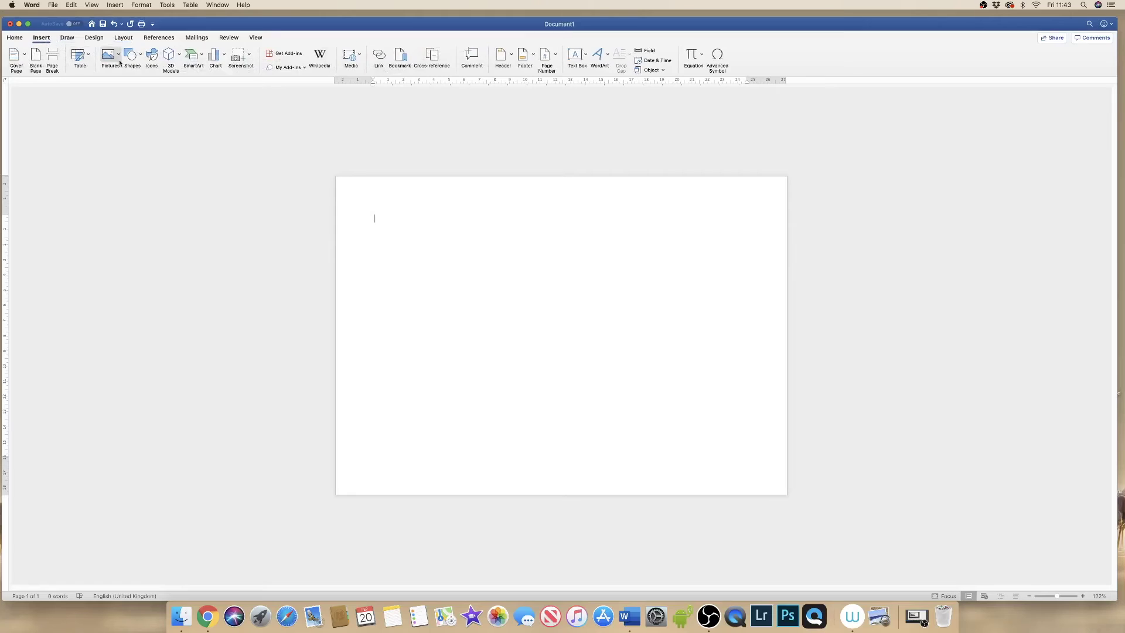
# Insert the second Hierarchy SmartArt layout and show its outline text pane.
pyautogui.click(193, 57)
pyautogui.moveTo(215, 70)
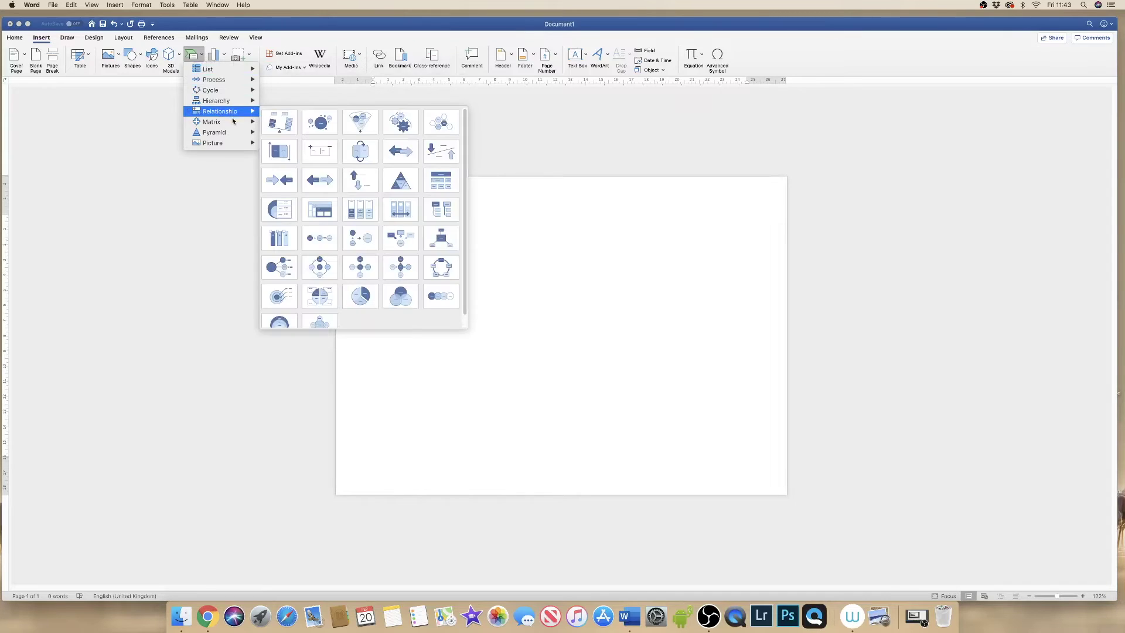
pyautogui.moveTo(232, 135)
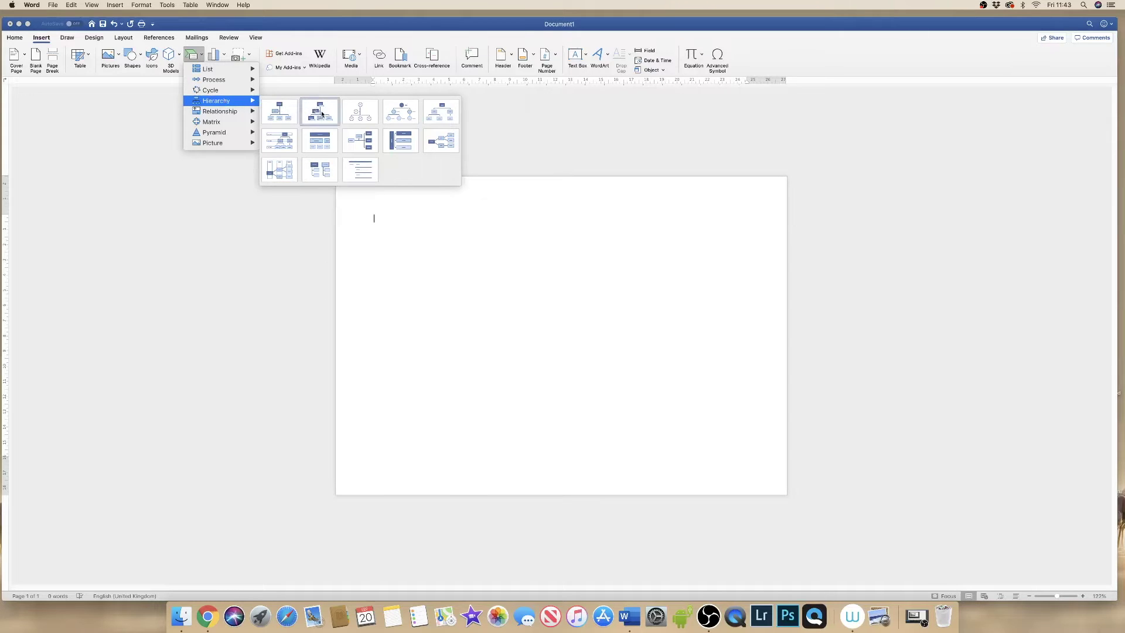
pyautogui.click(319, 115)
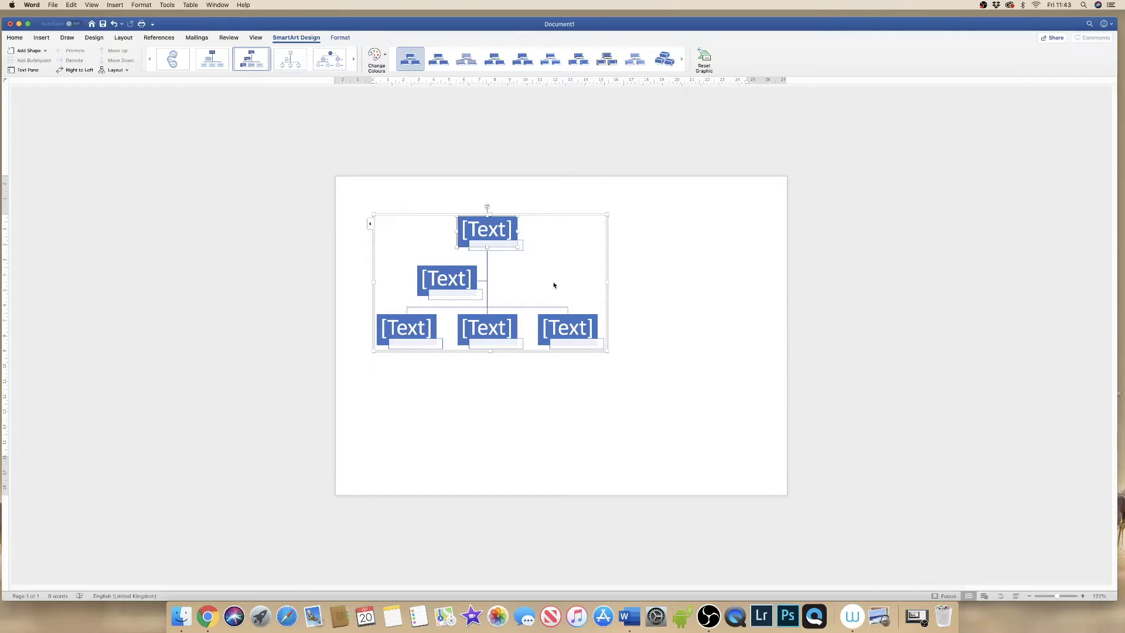
pyautogui.click(369, 226)
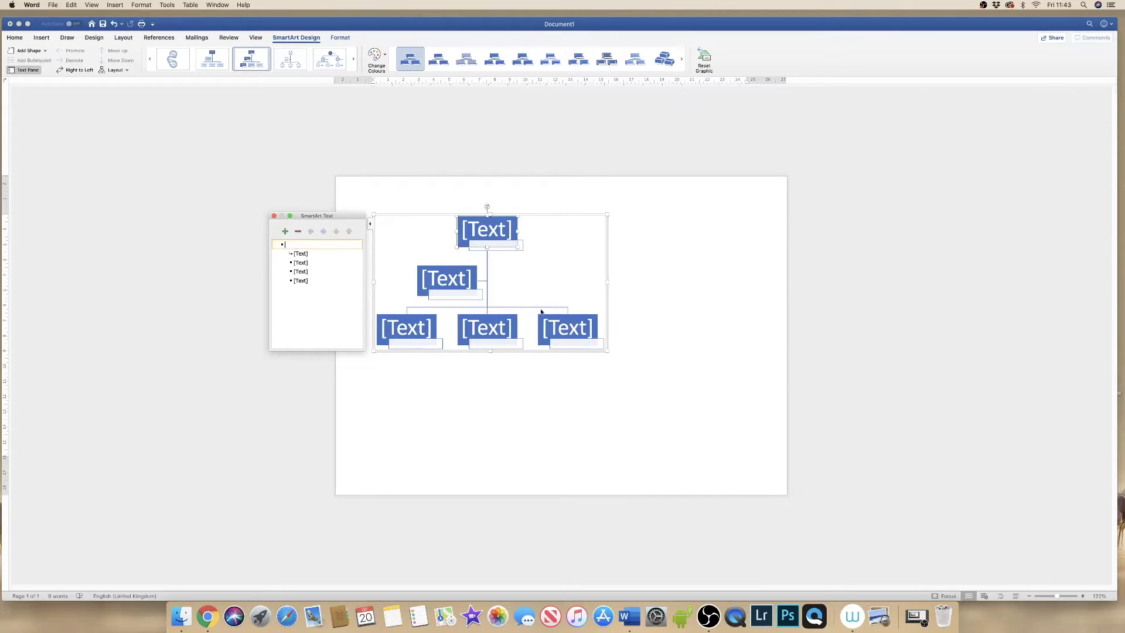
# Select the middle bottom box and add seven empty boxes beneath it.
pyautogui.click(492, 326)
pyautogui.click(491, 327)
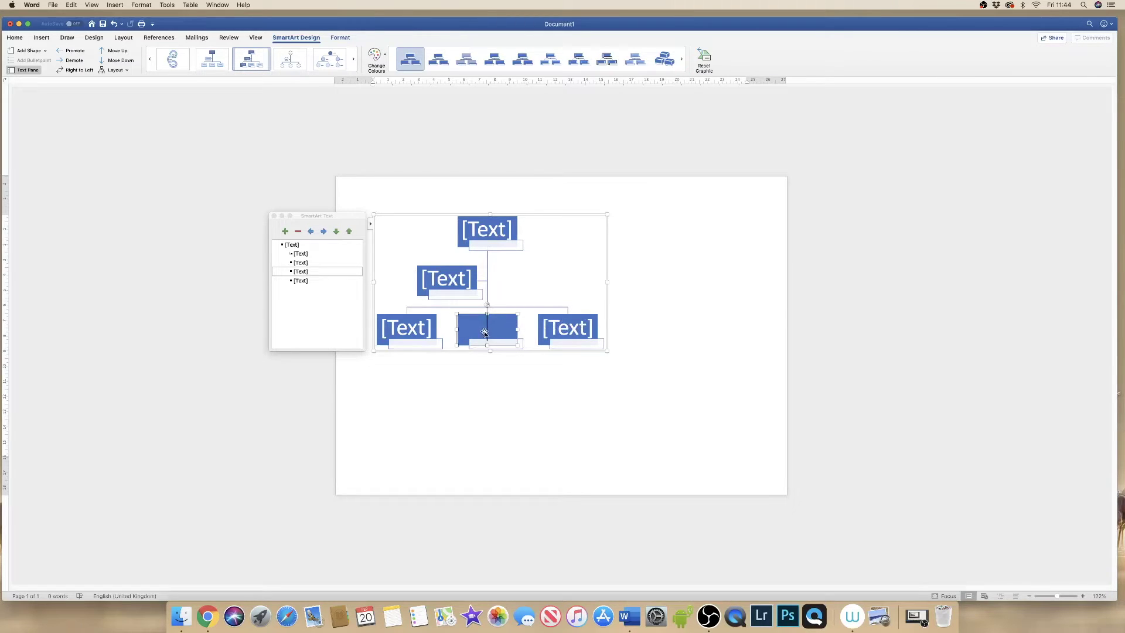
pyautogui.click(285, 233)
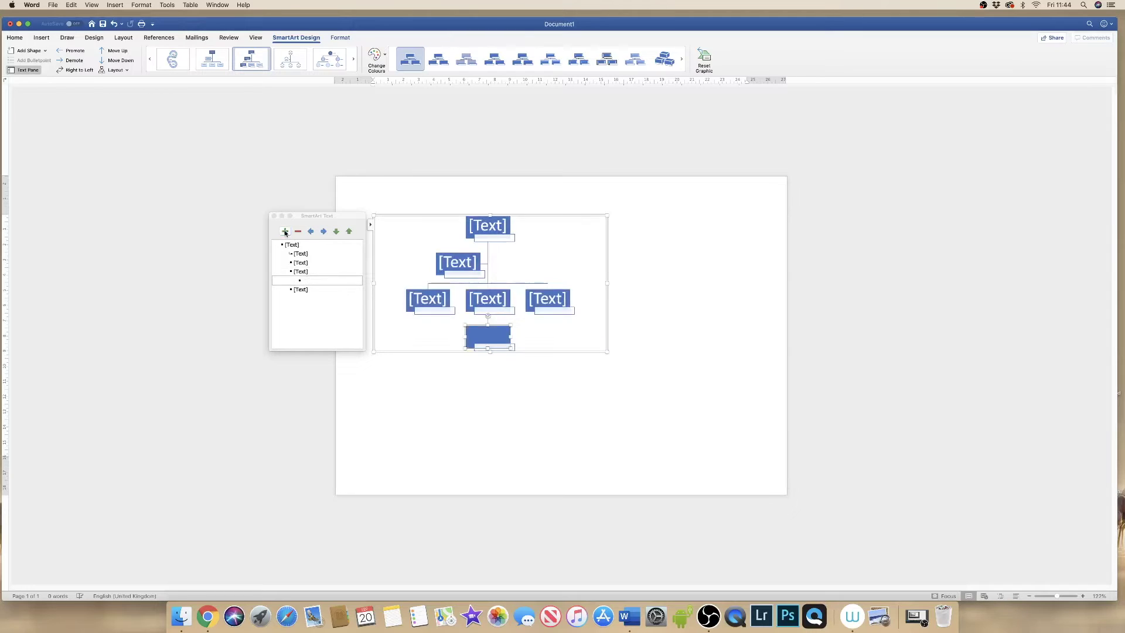
pyautogui.click(286, 232)
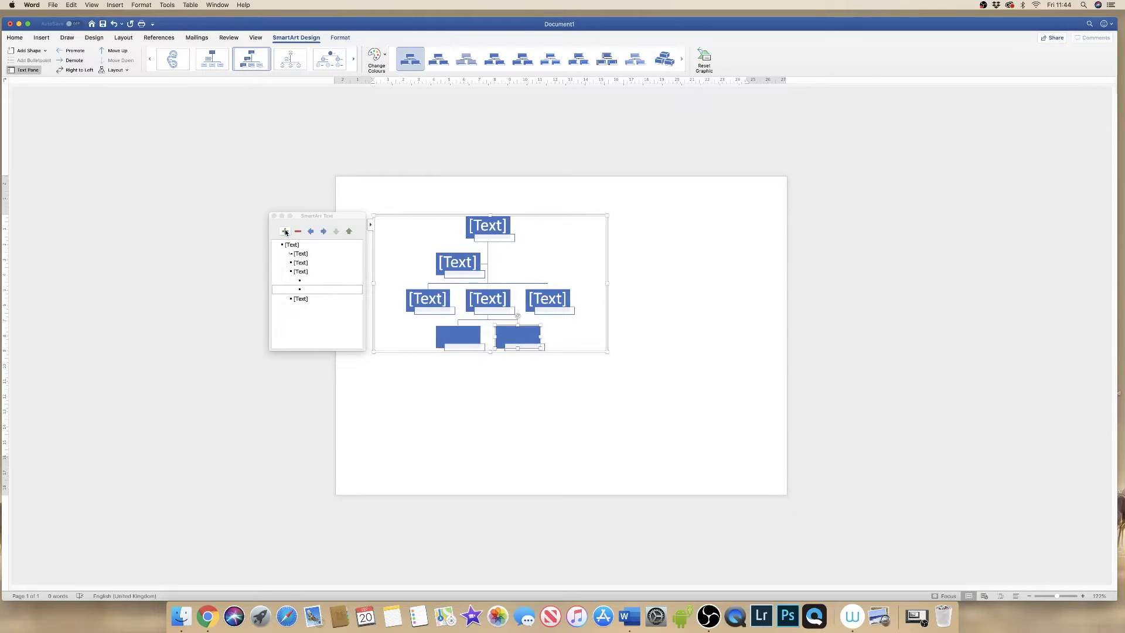
pyautogui.click(285, 232)
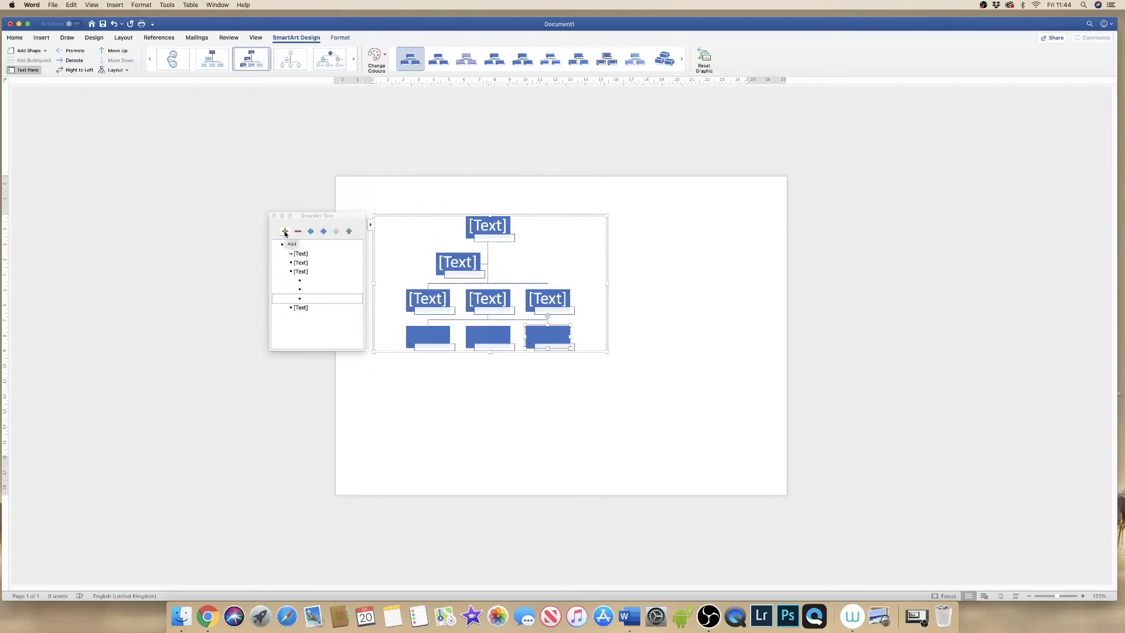
pyautogui.click(285, 232)
pyautogui.click(285, 231)
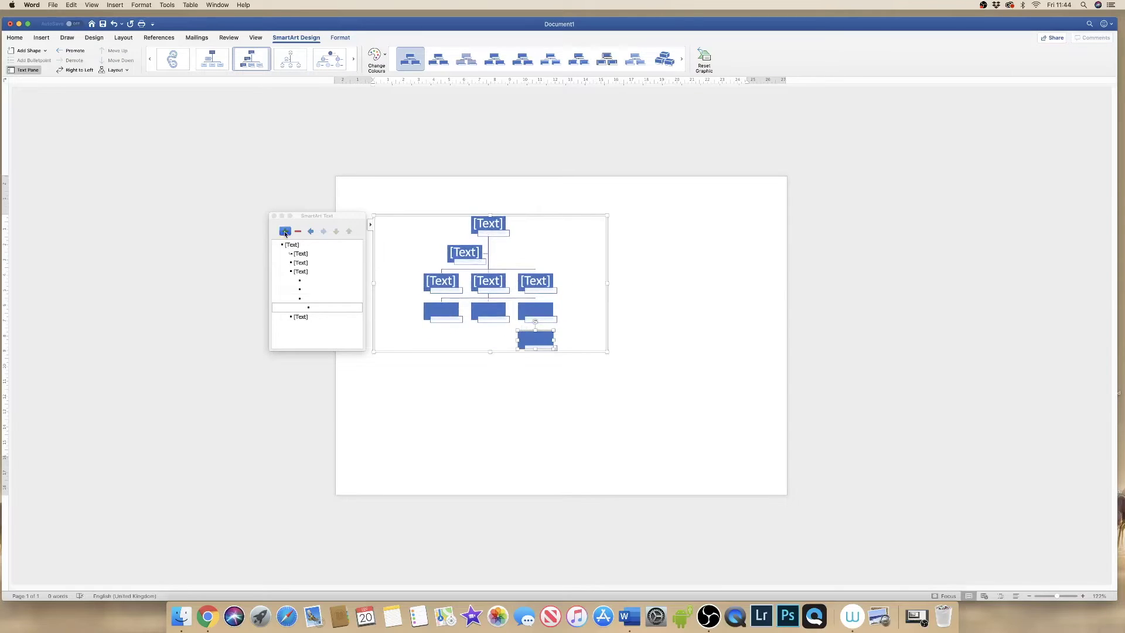
pyautogui.click(285, 231)
pyautogui.click(285, 231)
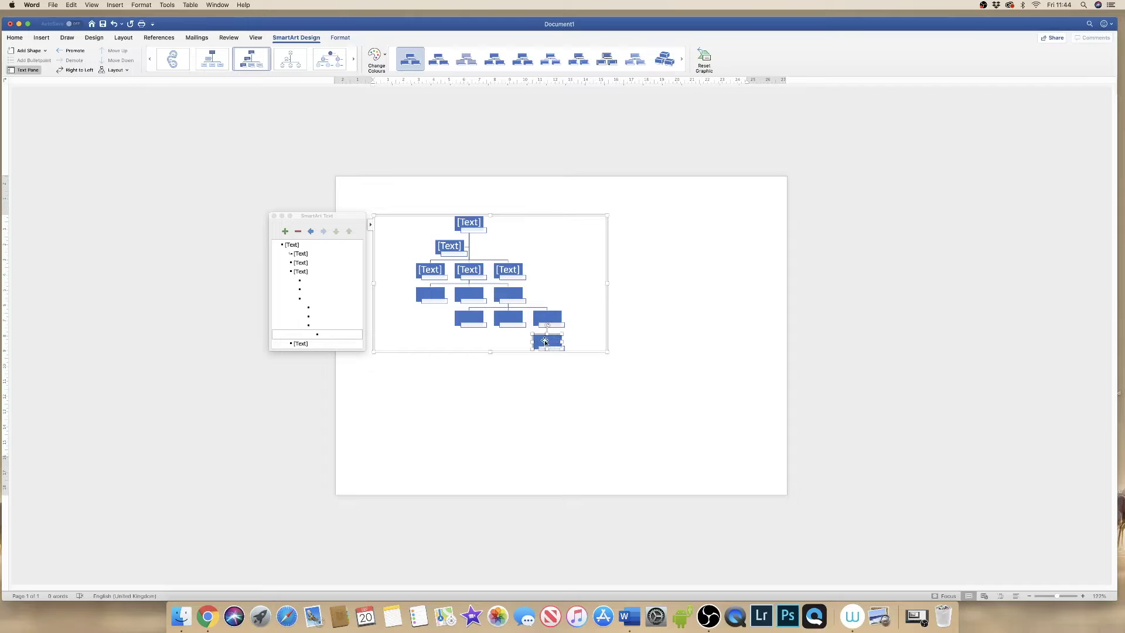
# Promote and add more chart boxes, then apply the sixth shaded SmartArt style.
pyautogui.click(311, 232)
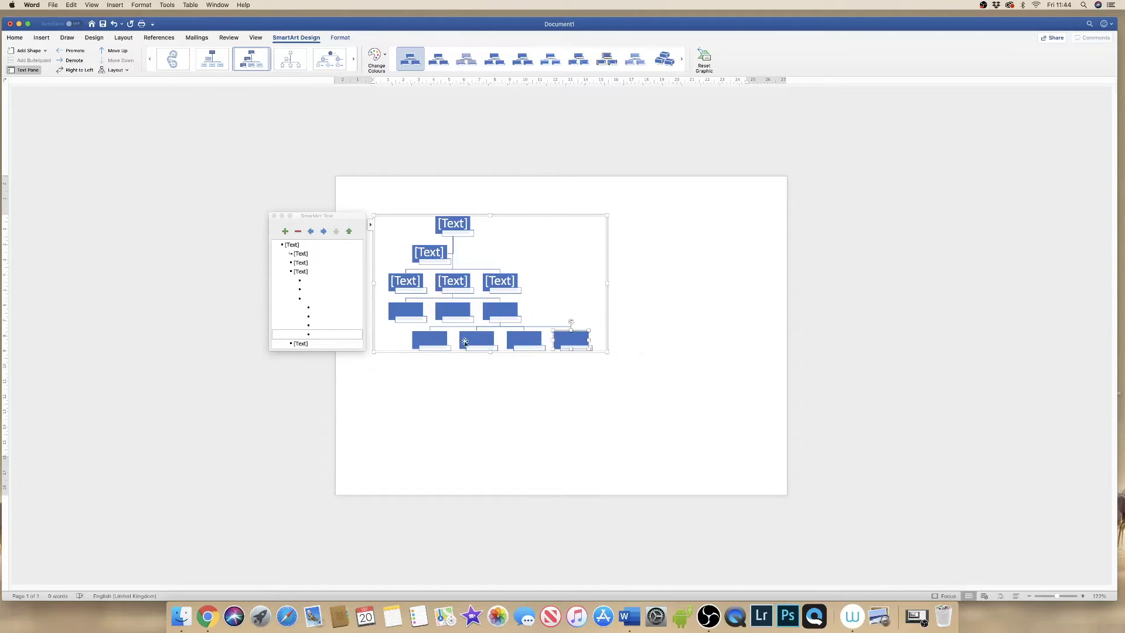
pyautogui.click(285, 232)
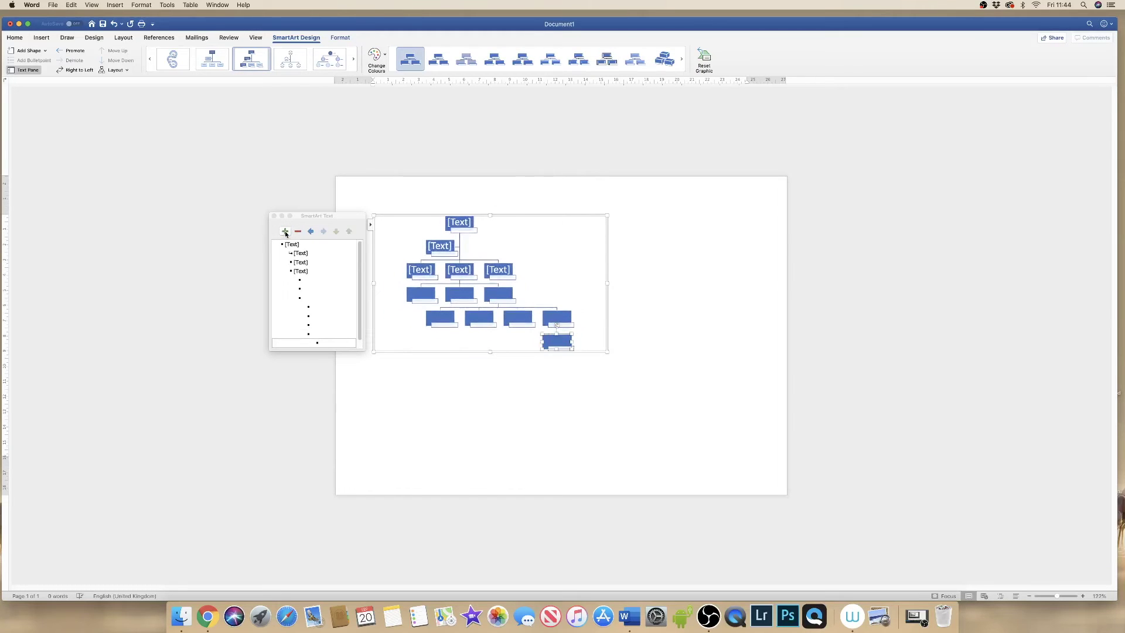
pyautogui.click(312, 233)
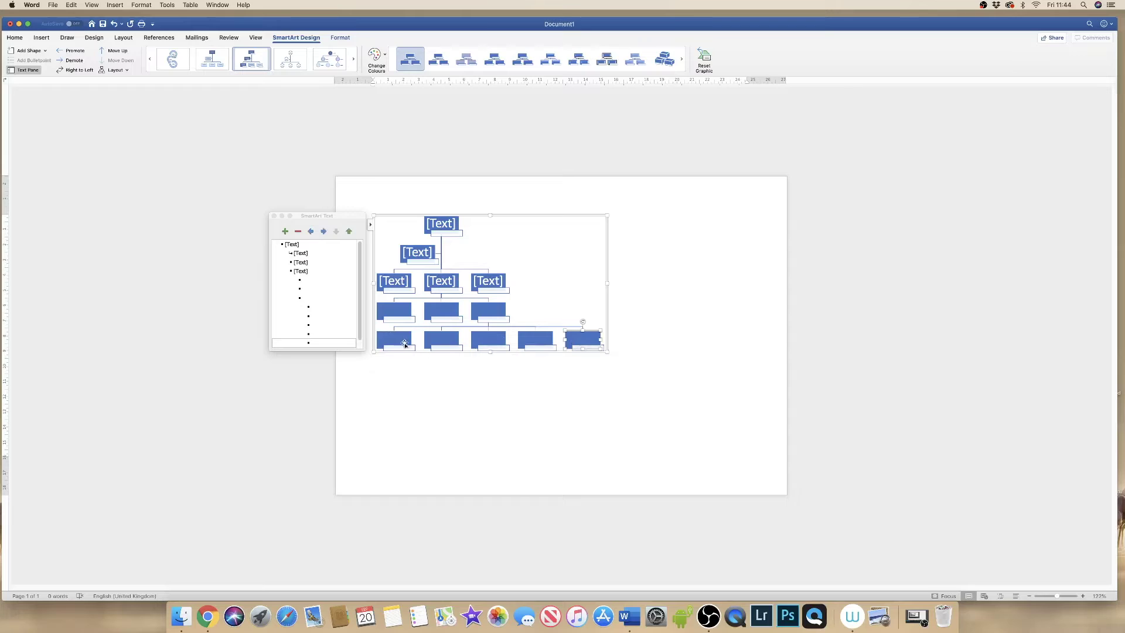
pyautogui.click(416, 252)
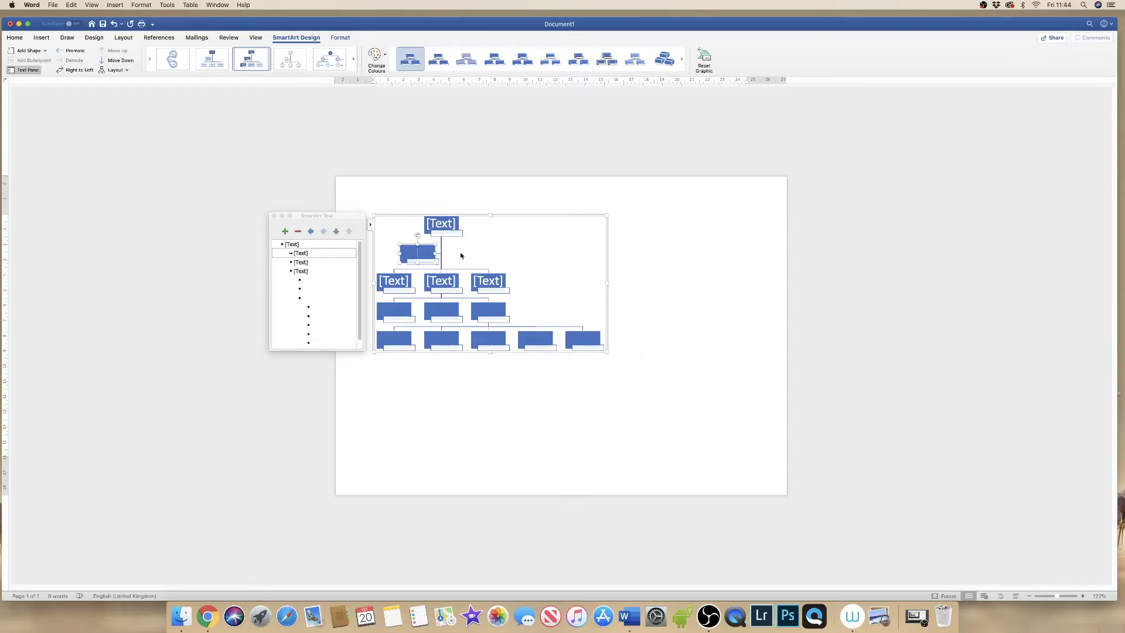
pyautogui.click(285, 233)
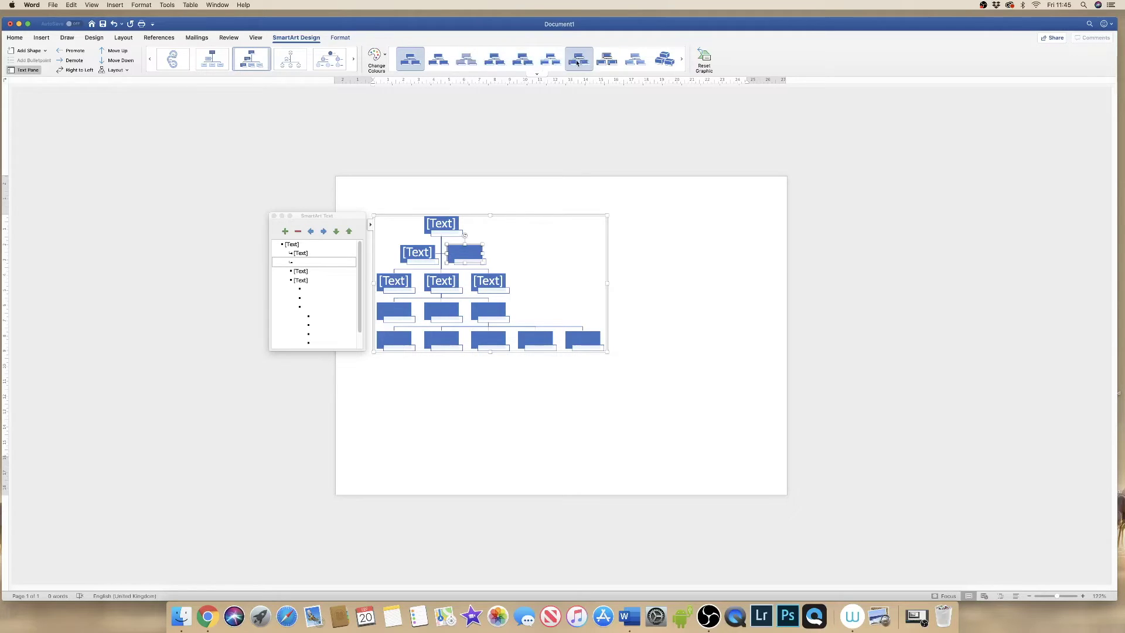
pyautogui.click(552, 61)
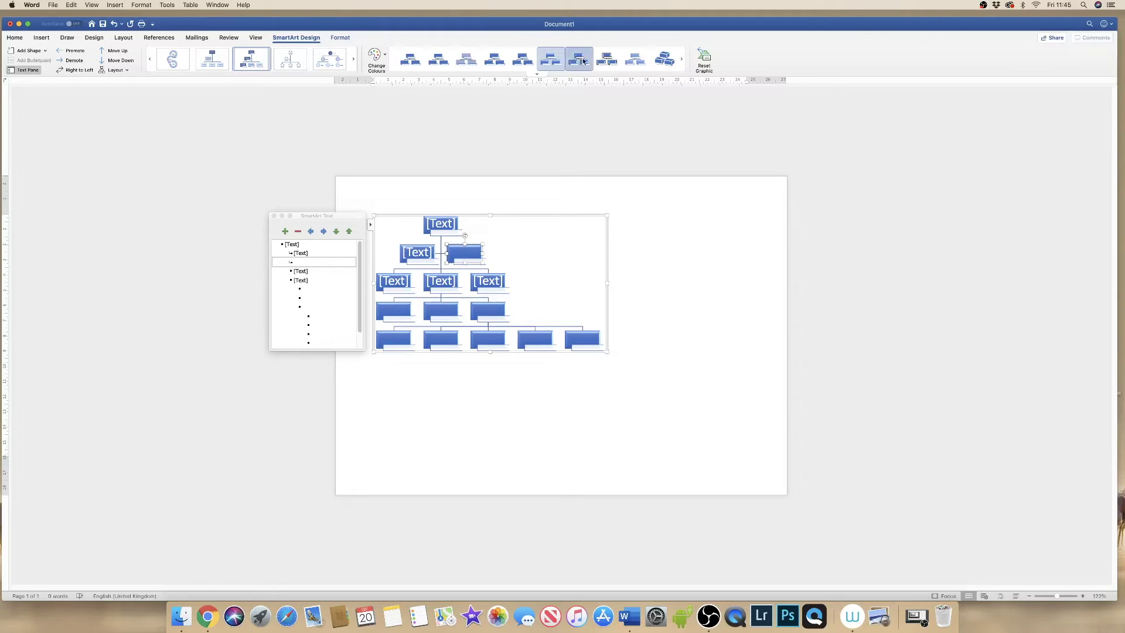
# Apply a flatter 3-D SmartArt style to the diagram boxes.
pyautogui.click(606, 61)
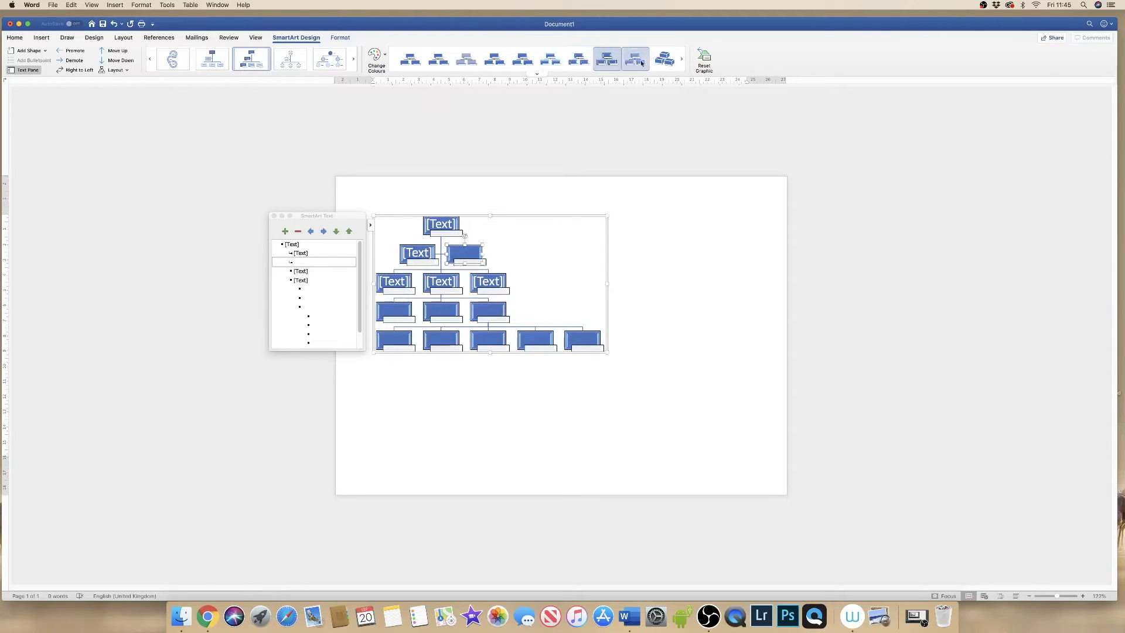
pyautogui.click(541, 76)
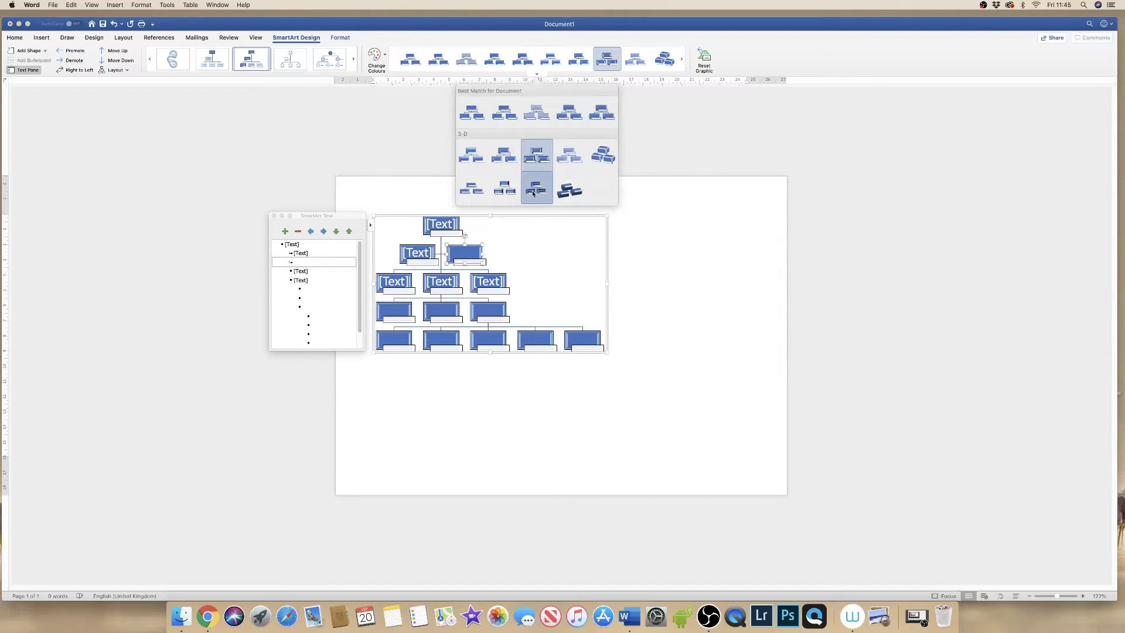
pyautogui.click(535, 189)
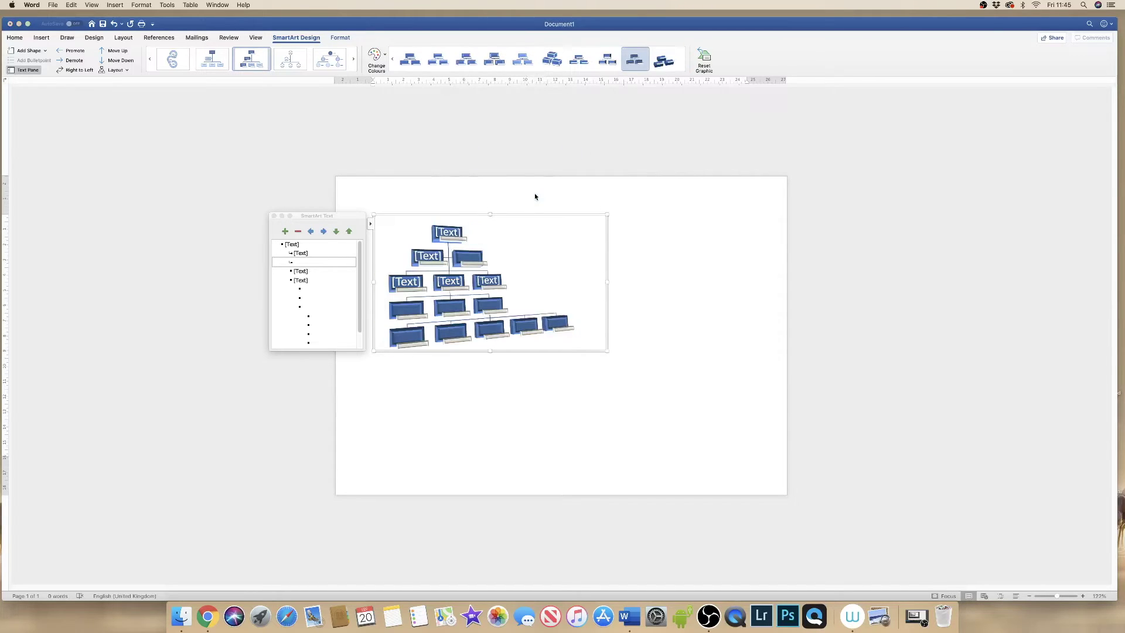
pyautogui.click(538, 75)
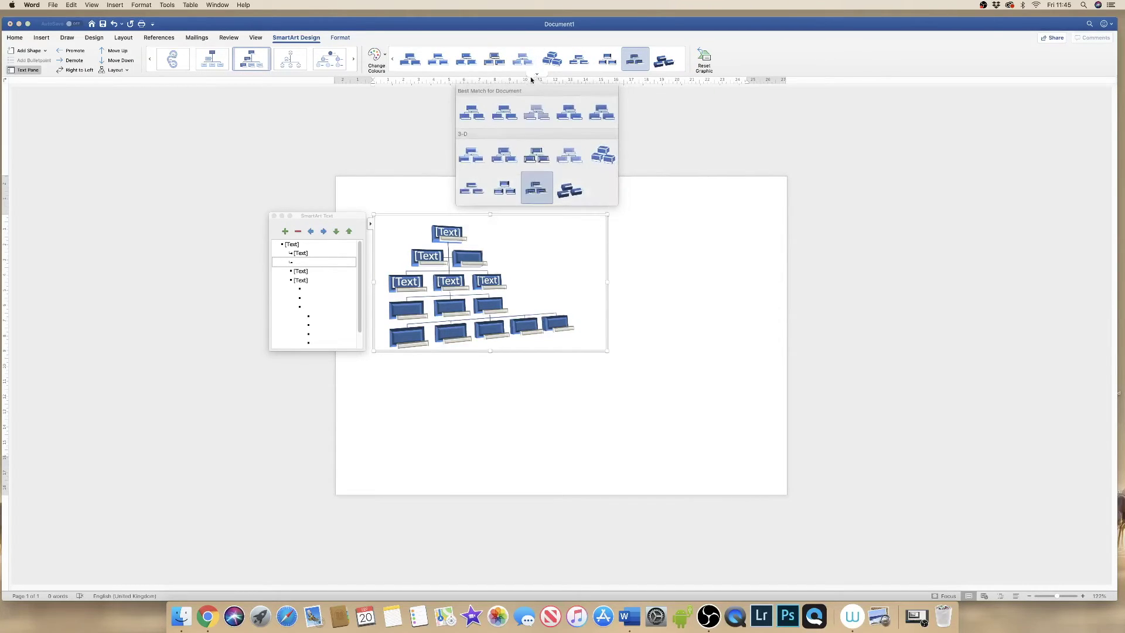
pyautogui.click(505, 157)
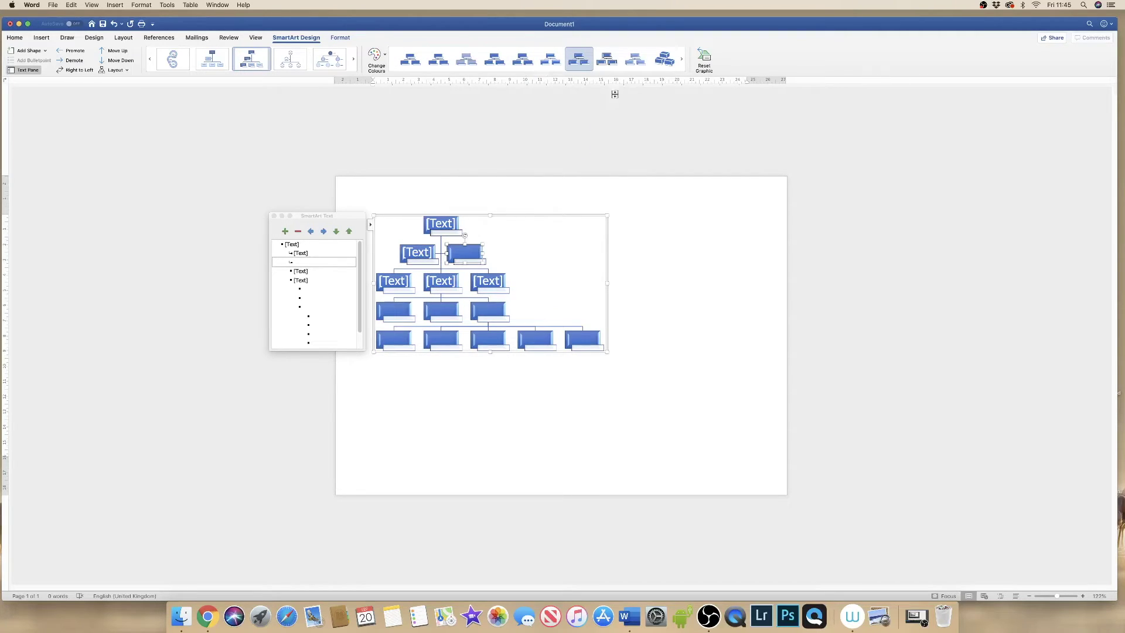
# Recolour the chart's boxes with the green Accent 6 colour set.
pyautogui.click(386, 58)
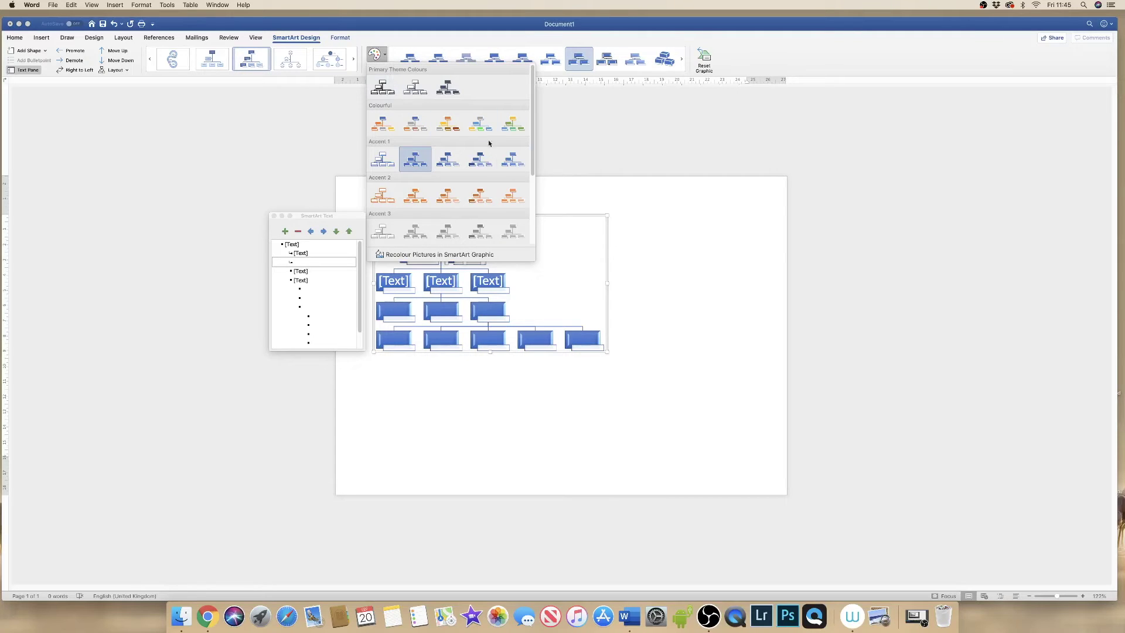
pyautogui.moveTo(533, 167); pyautogui.dragTo(528, 254)
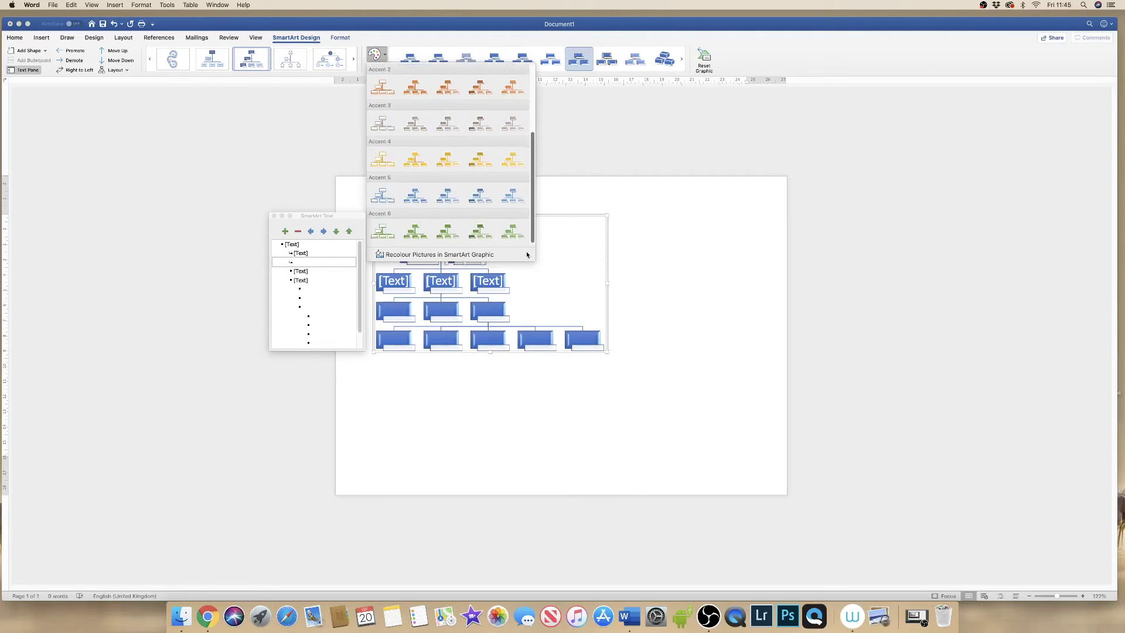
pyautogui.click(430, 242)
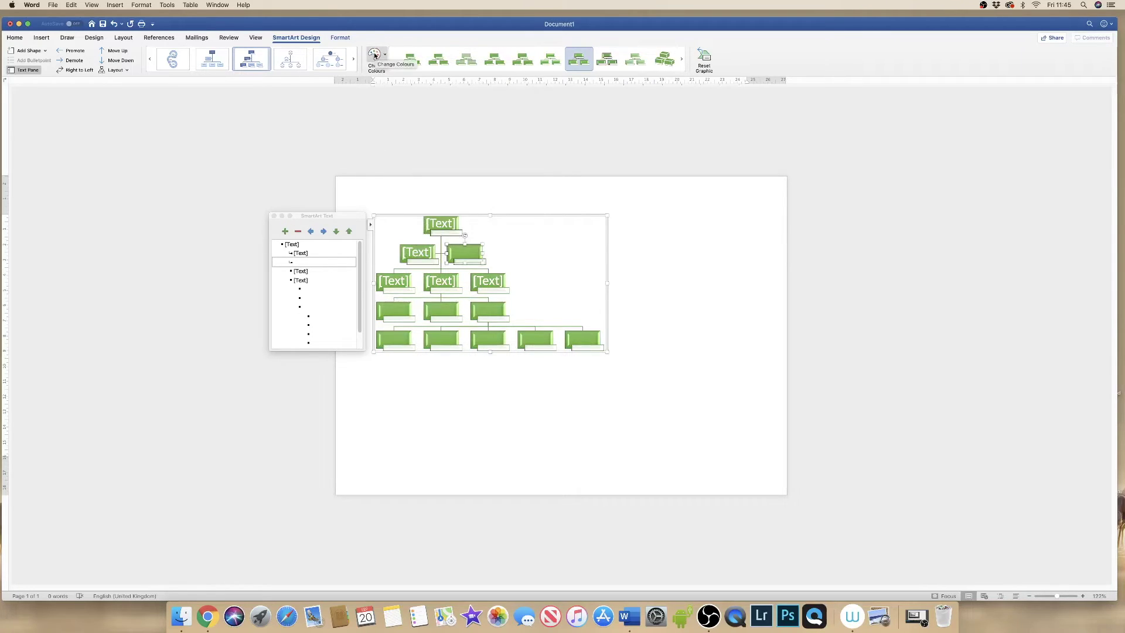
# Enter 'Section 1' and 'Section 2' in the text pane's first and third rows, then close it.
pyautogui.click(442, 225)
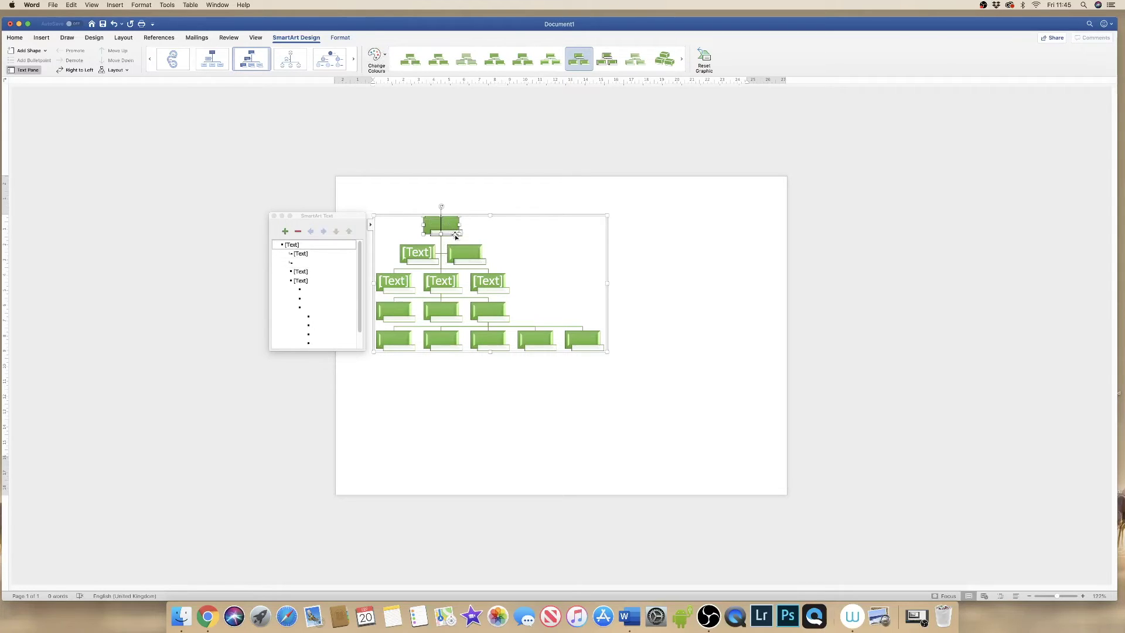
pyautogui.write('Section 1')
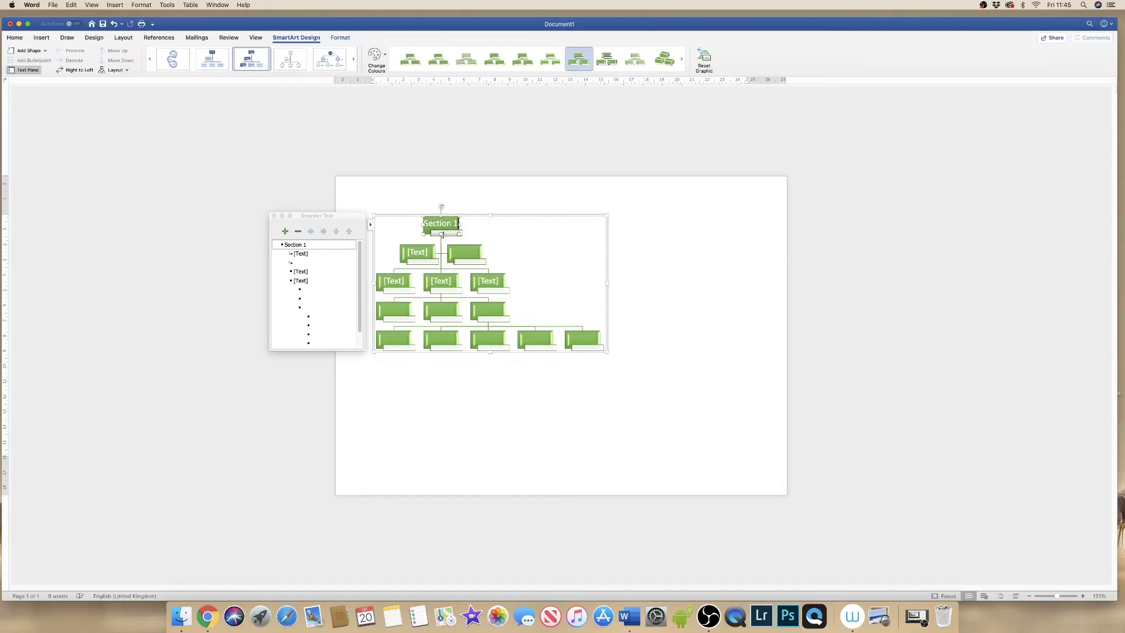
pyautogui.click(303, 275)
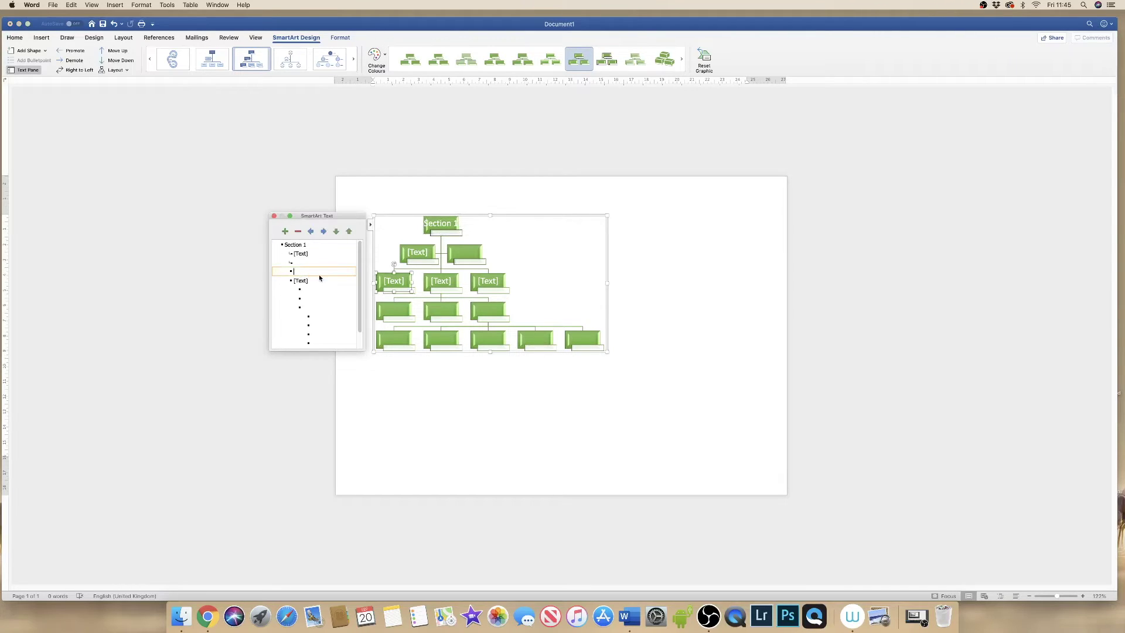
pyautogui.write('sECTION 2')
pyautogui.press('BackSpace')
pyautogui.press('BackSpace')
pyautogui.press('BackSpace')
pyautogui.press('BackSpace')
pyautogui.press('BackSpace')
pyautogui.press('BackSpace')
pyautogui.press('BackSpace')
pyautogui.press('BackSpace')
pyautogui.press('BackSpace')
pyautogui.write('Section 2')
pyautogui.click(555, 286)
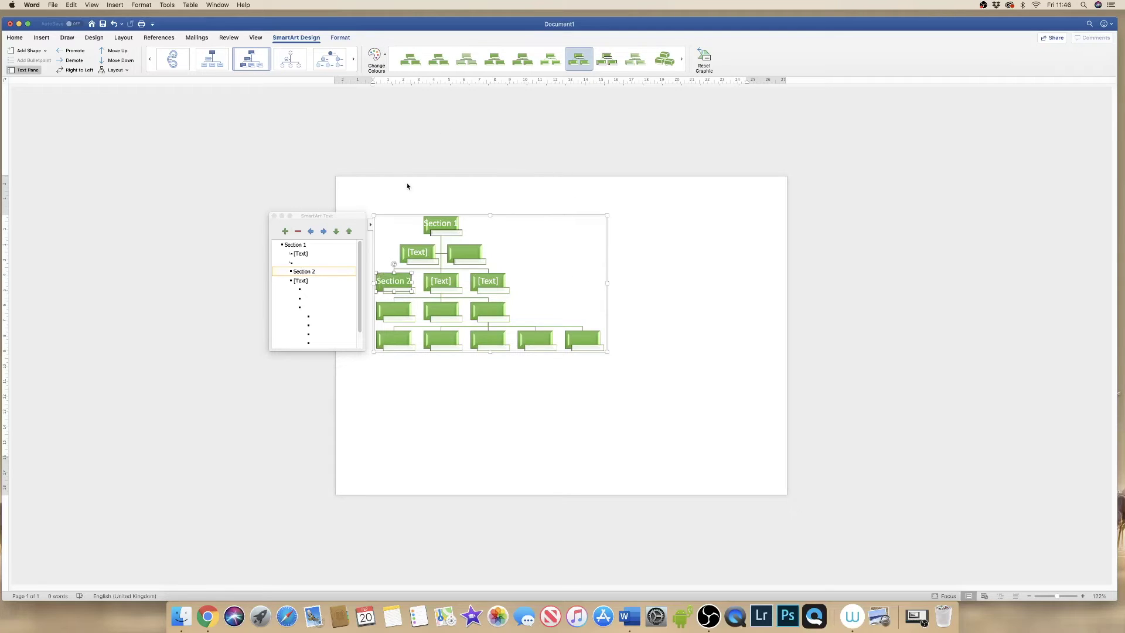
pyautogui.click(274, 216)
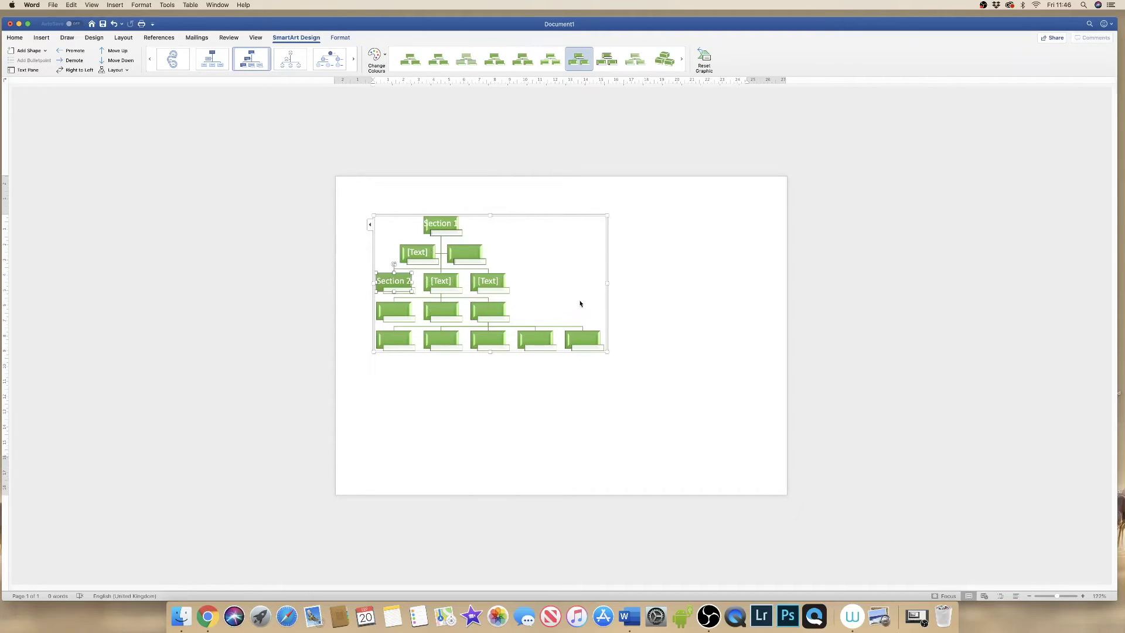
# Give the diagram background a solid light grey fill with added transparency.
pyautogui.doubleClick(565, 253)
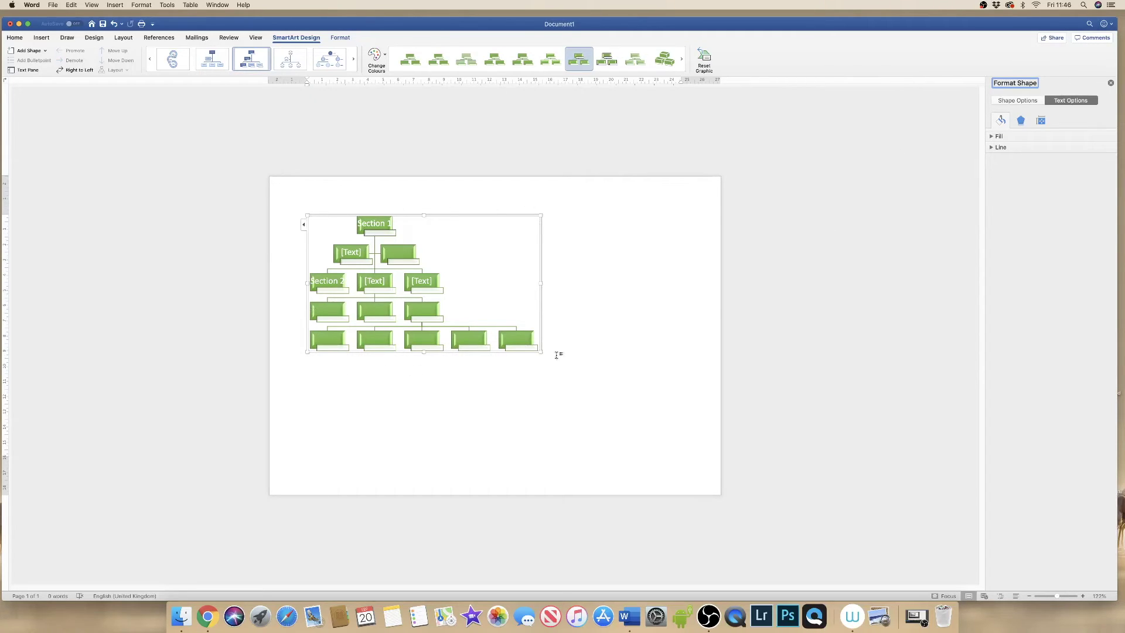
pyautogui.click(992, 137)
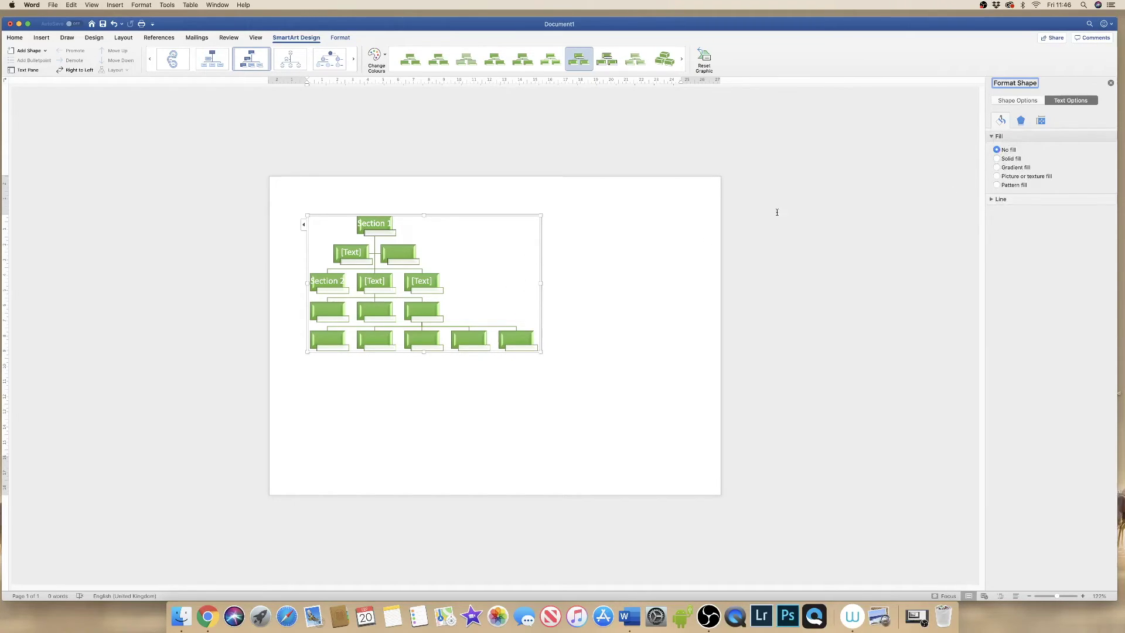
pyautogui.click(997, 158)
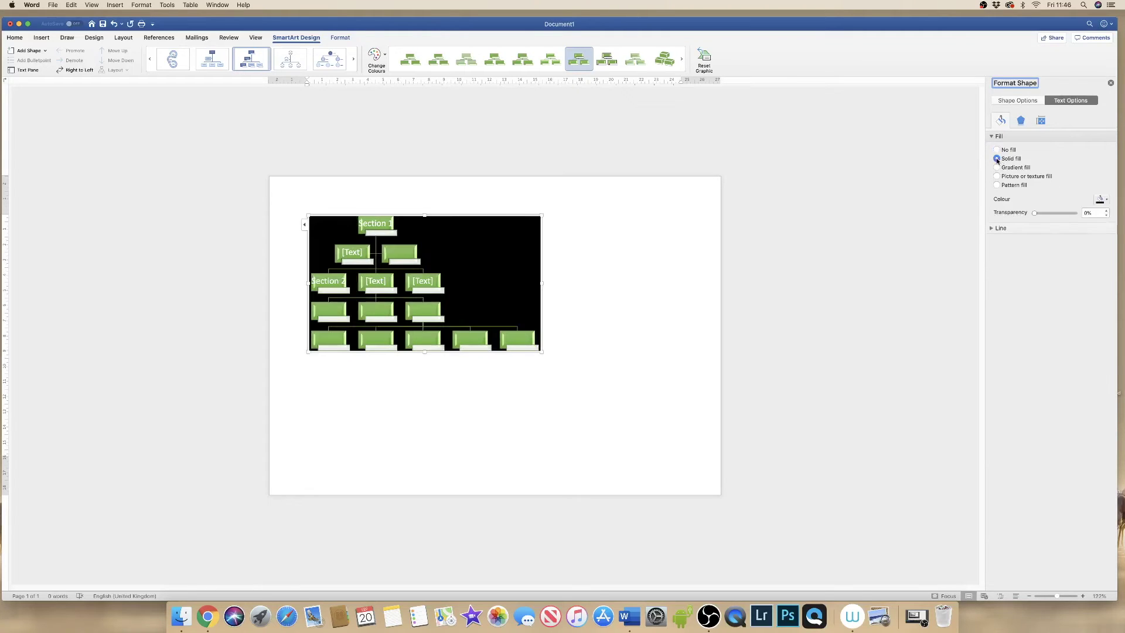
pyautogui.click(1107, 201)
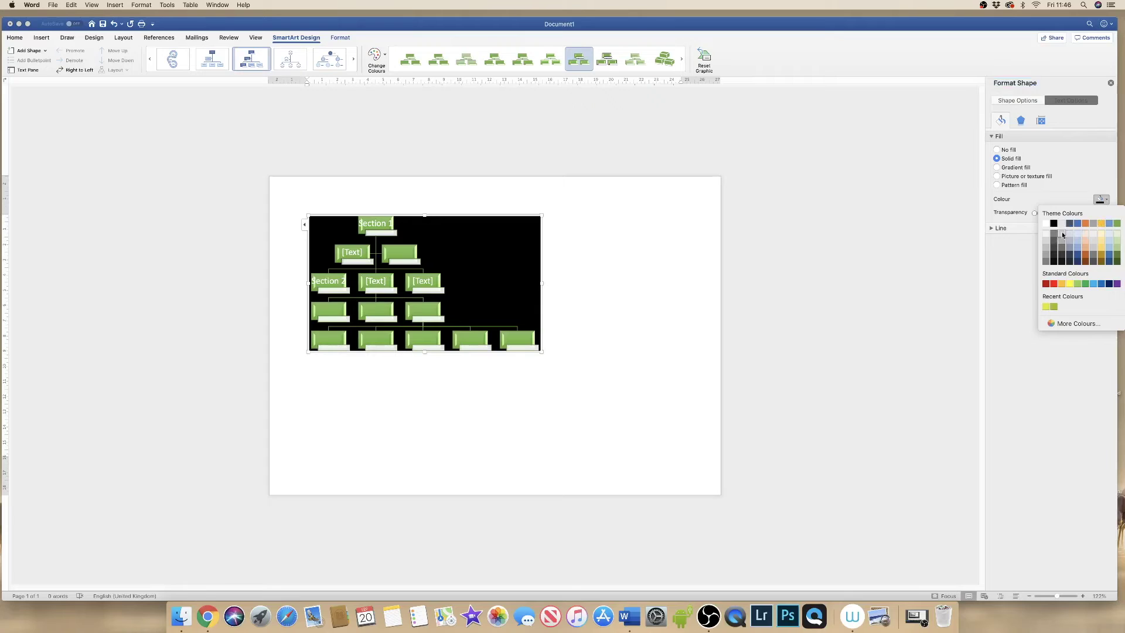
pyautogui.click(1063, 236)
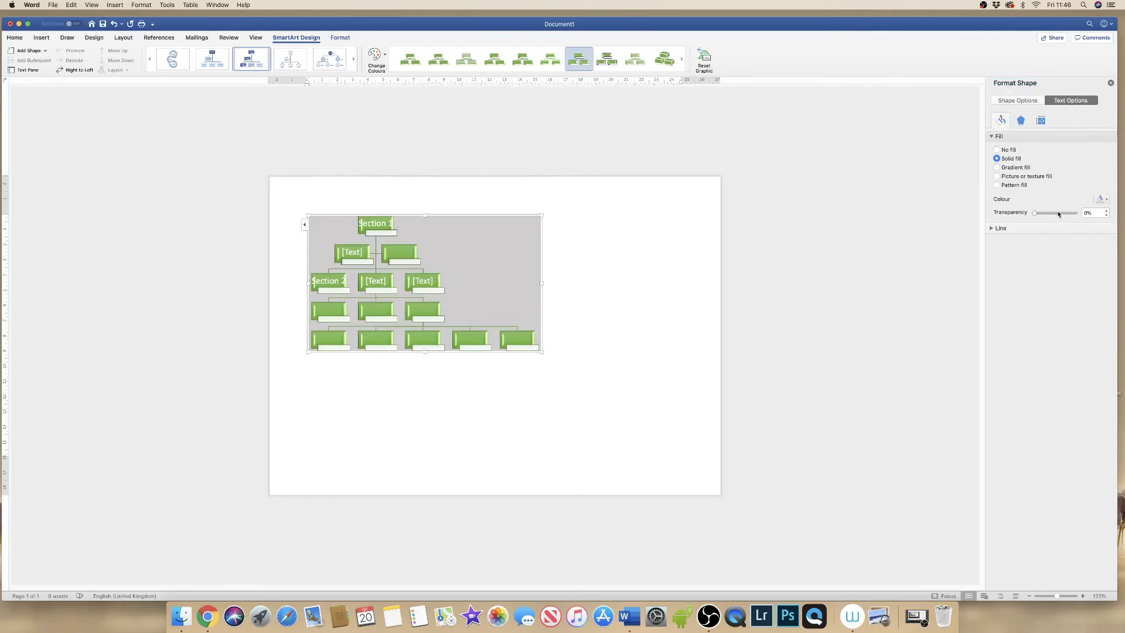
pyautogui.moveTo(1036, 216)
pyautogui.mouseDown()
pyautogui.moveTo(1069, 215)
pyautogui.moveTo(1038, 221)
pyautogui.mouseUp()
# Try a gradient with an orange middle stop, then revert to solid grey fill.
pyautogui.click(998, 168)
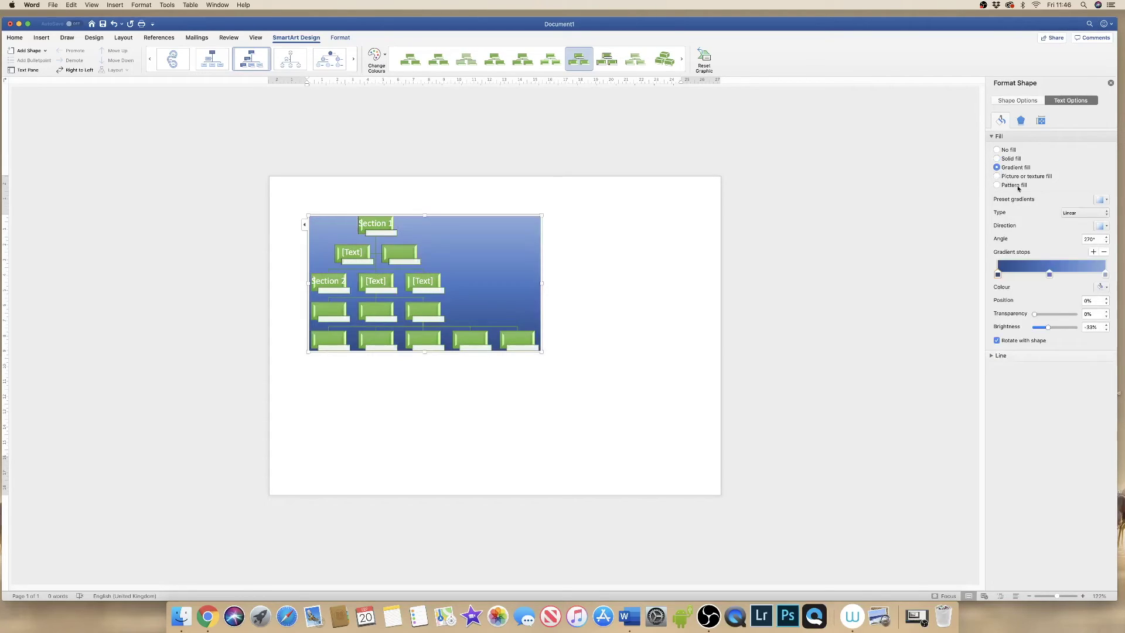
pyautogui.click(1049, 275)
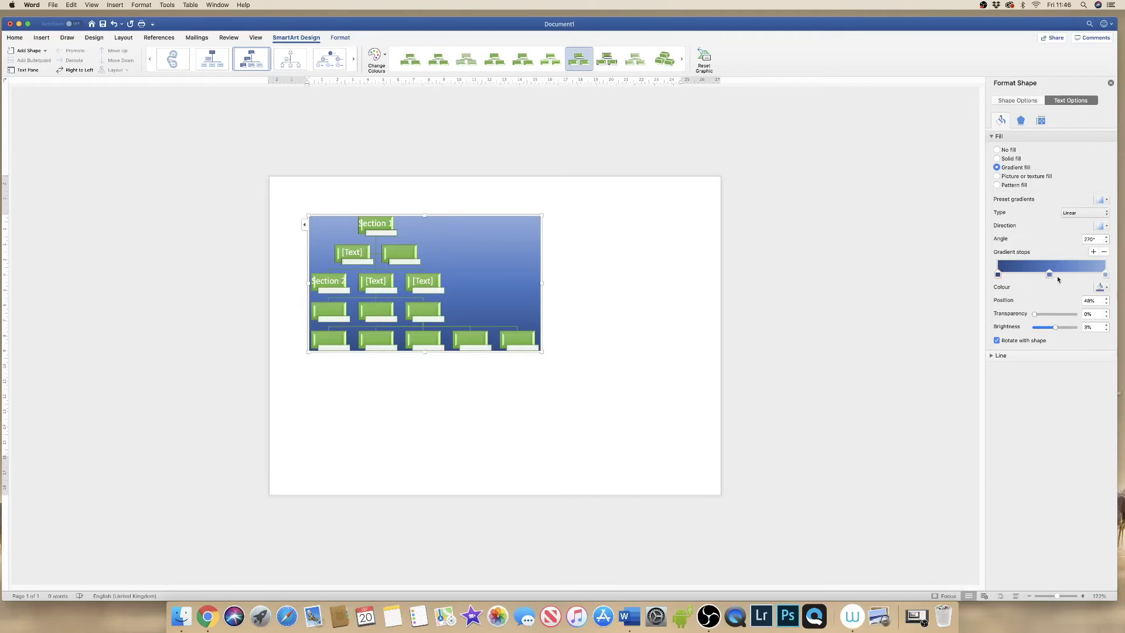
pyautogui.click(1100, 288)
pyautogui.click(1088, 312)
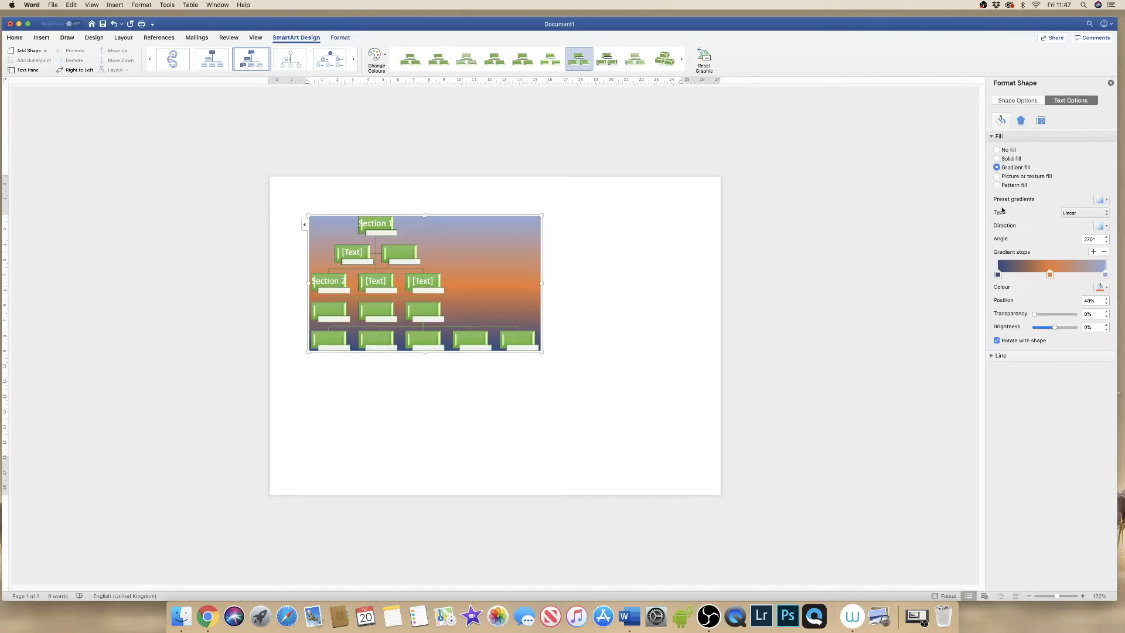
pyautogui.click(997, 159)
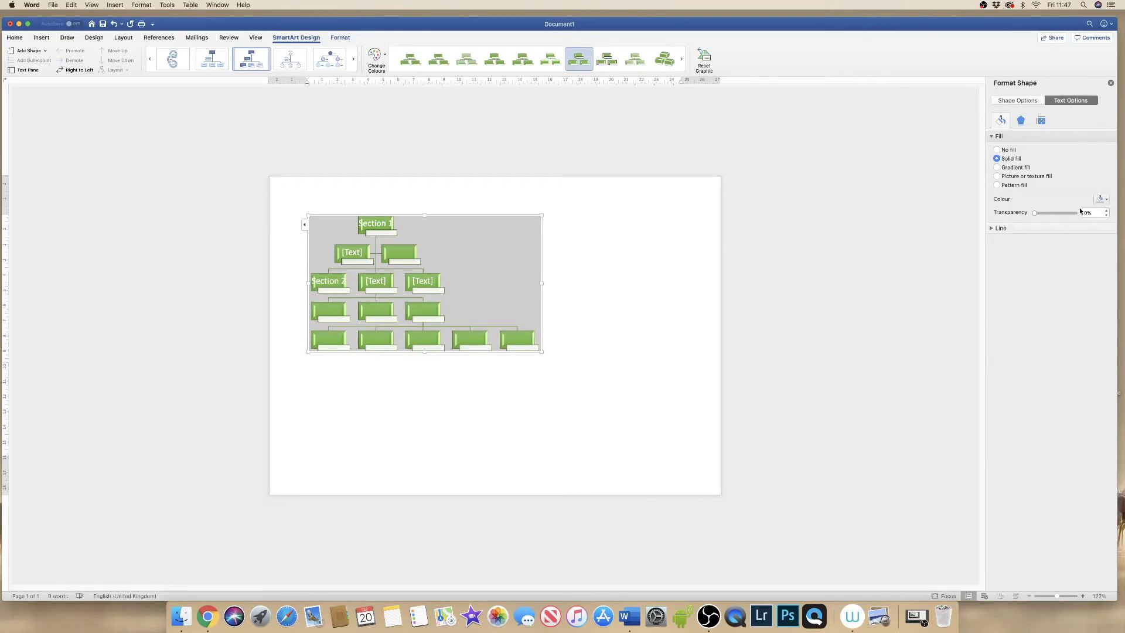
# Outline the diagram frame with a solid standard red 0.75 pt line.
pyautogui.click(990, 137)
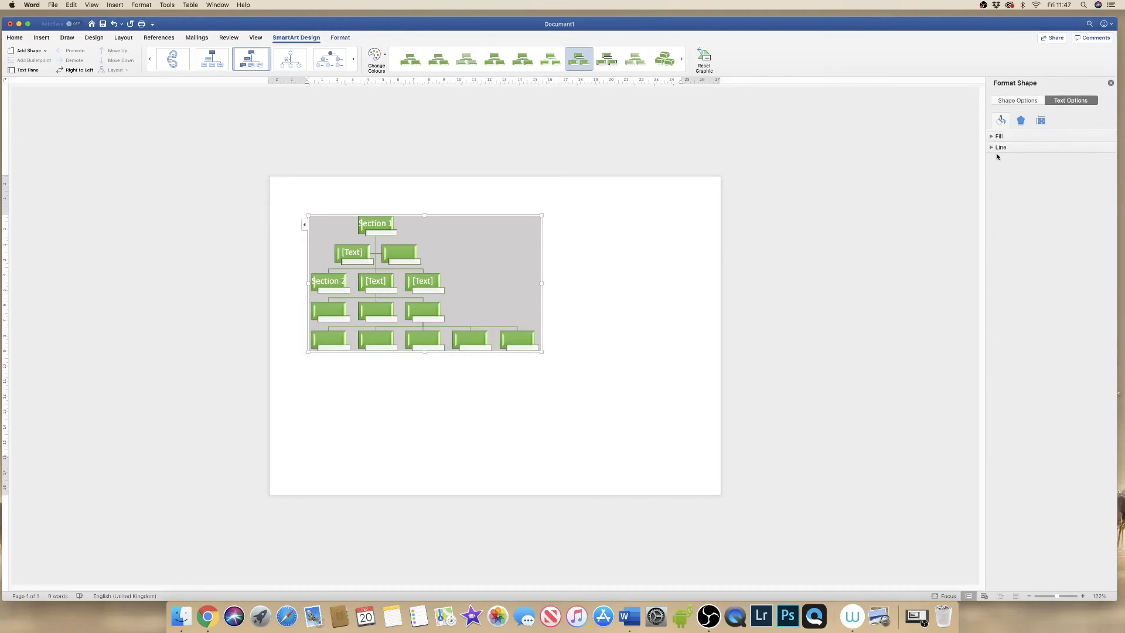
pyautogui.click(991, 147)
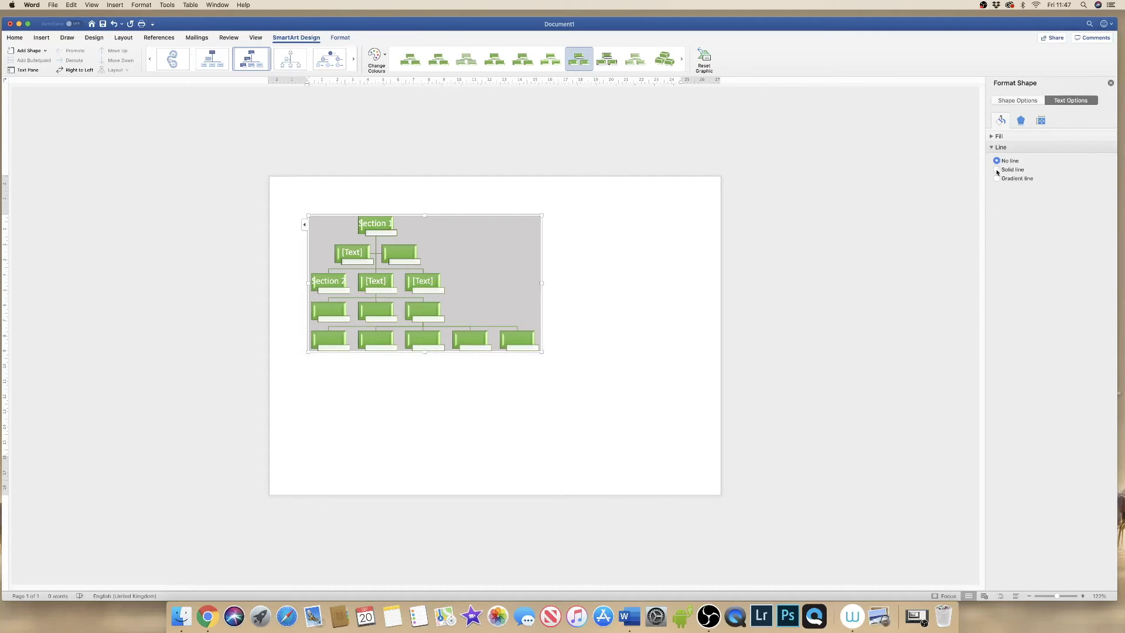
pyautogui.click(998, 170)
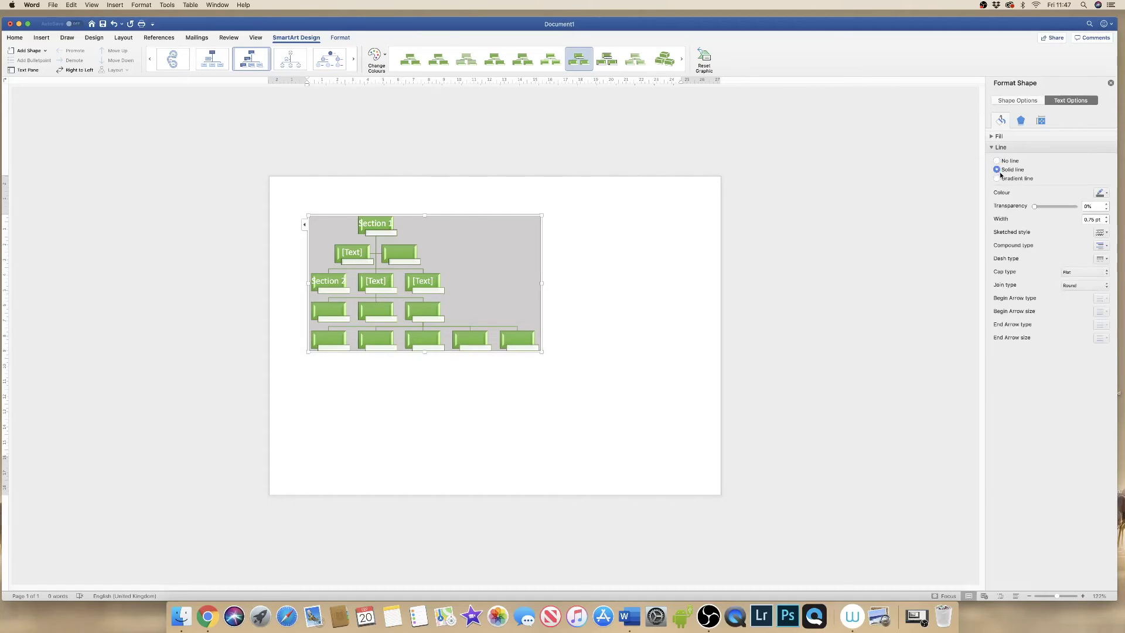
pyautogui.click(1101, 193)
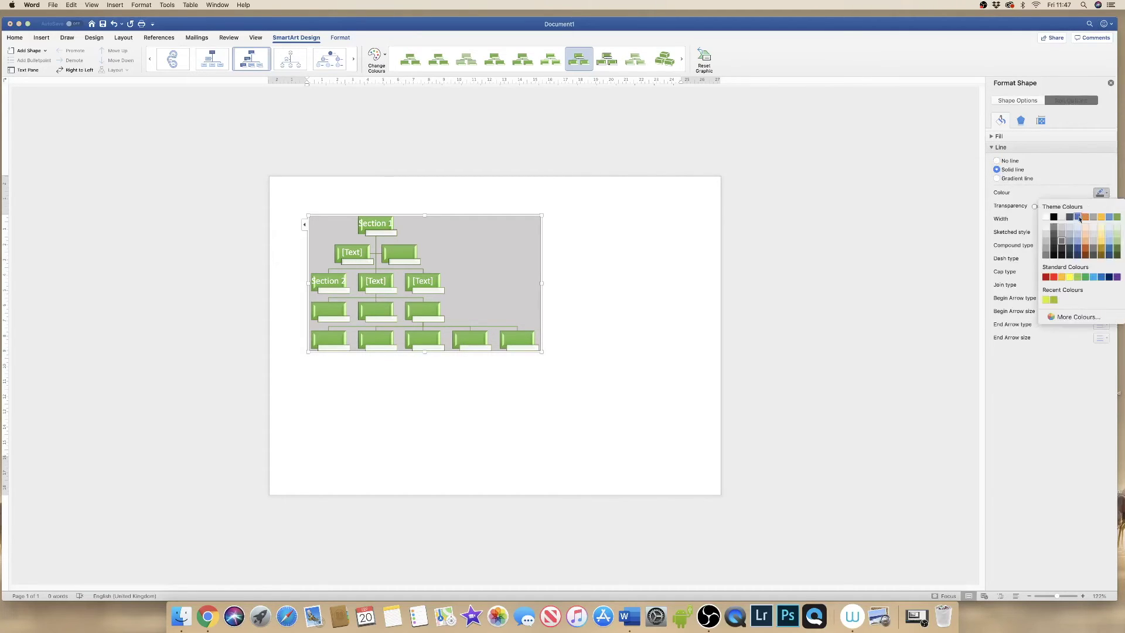
pyautogui.click(1054, 277)
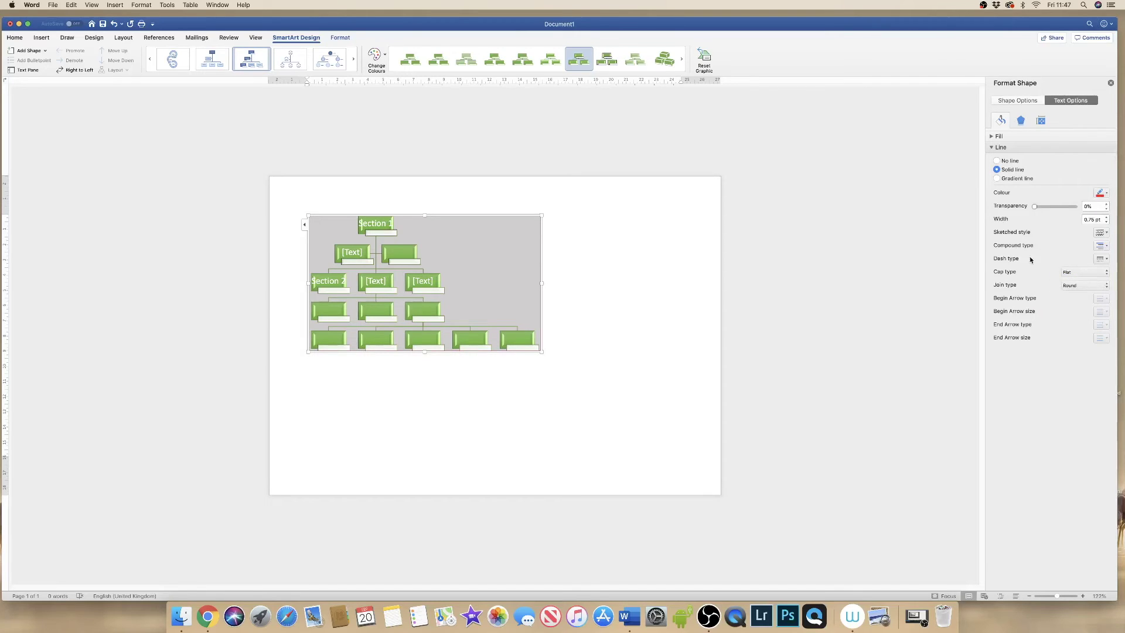
pyautogui.click(671, 323)
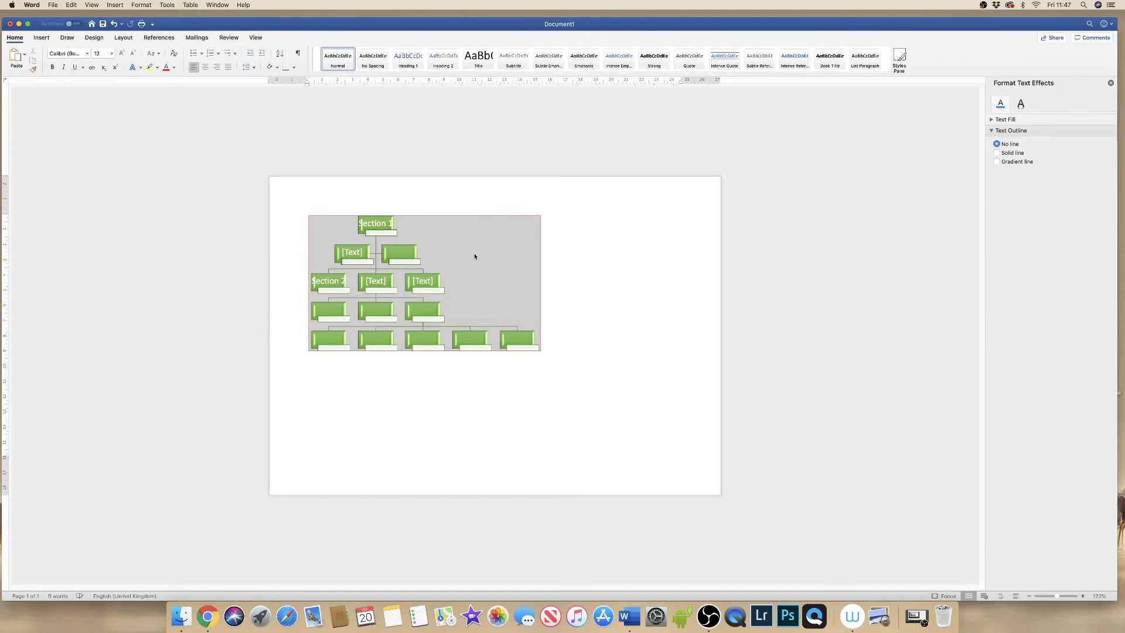
# Hide the SmartArt diagram's label text by setting its Text Fill to No fill.
pyautogui.click(992, 132)
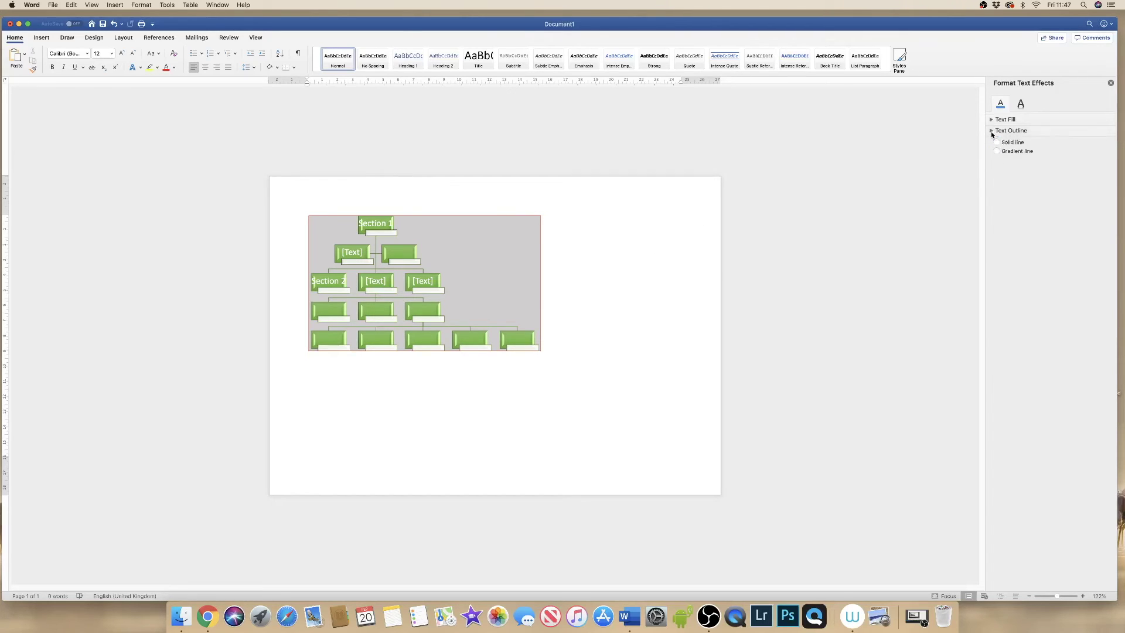
pyautogui.click(991, 127)
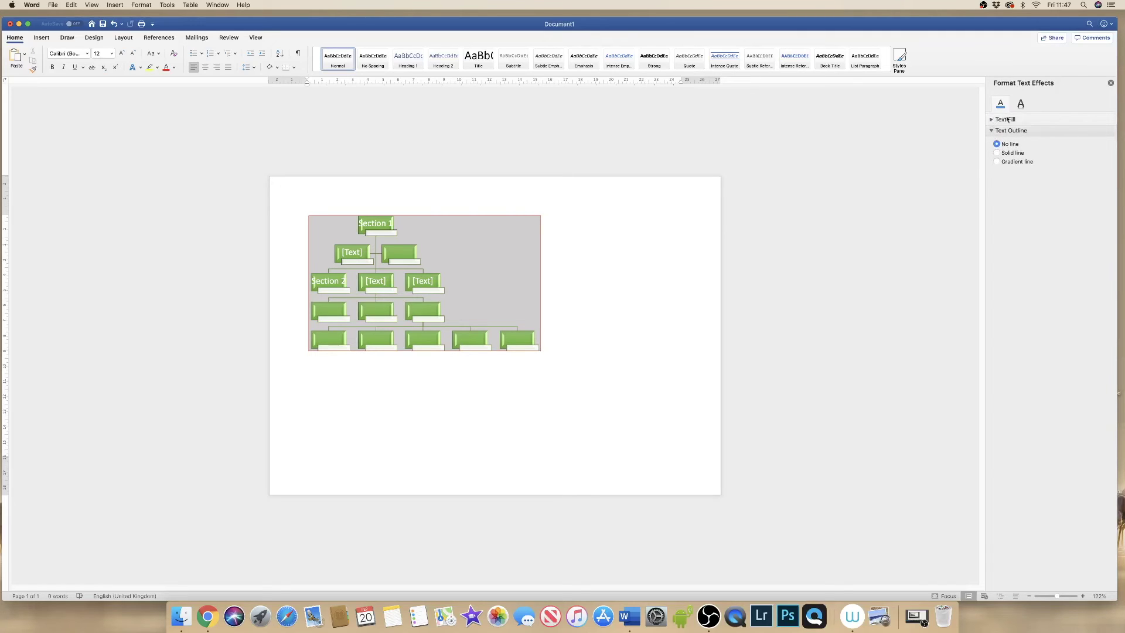
pyautogui.click(991, 121)
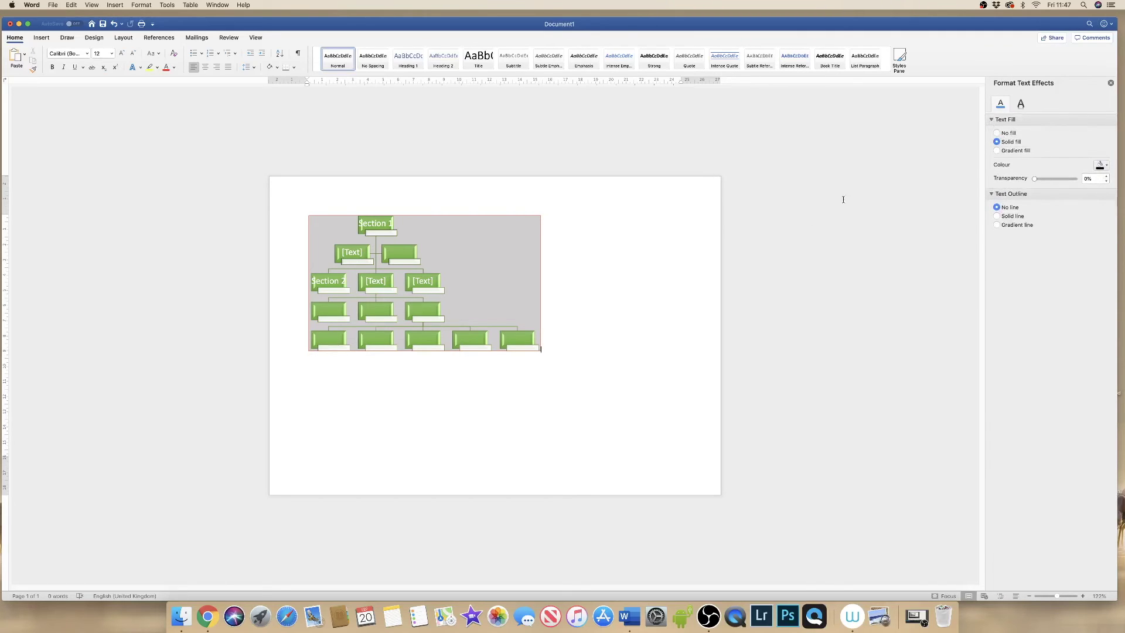
pyautogui.click(541, 272)
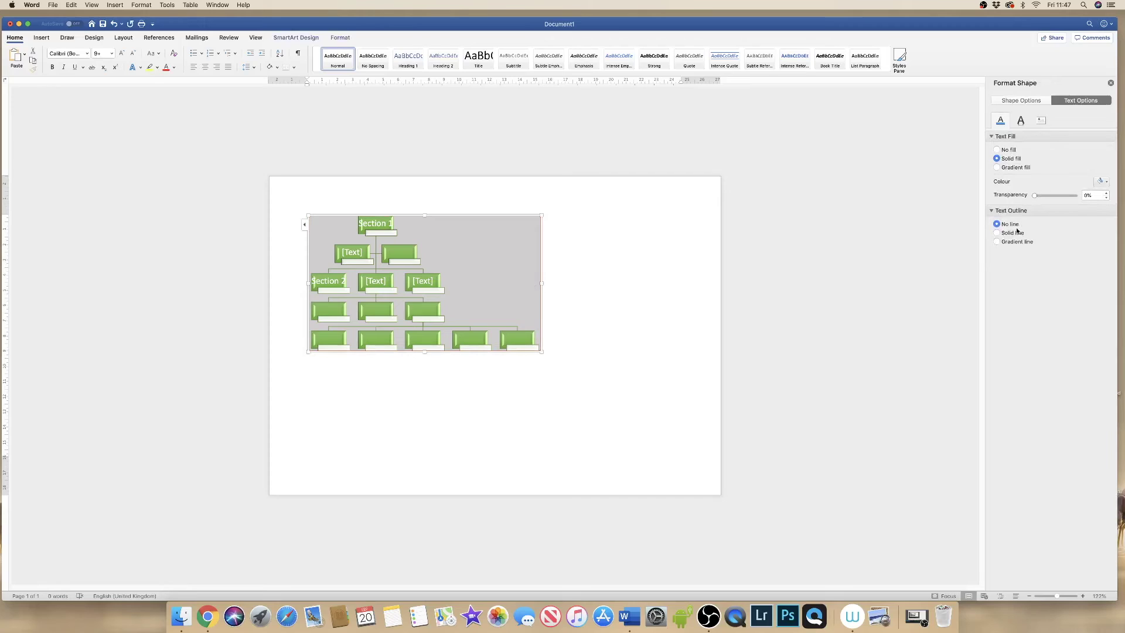
pyautogui.click(997, 150)
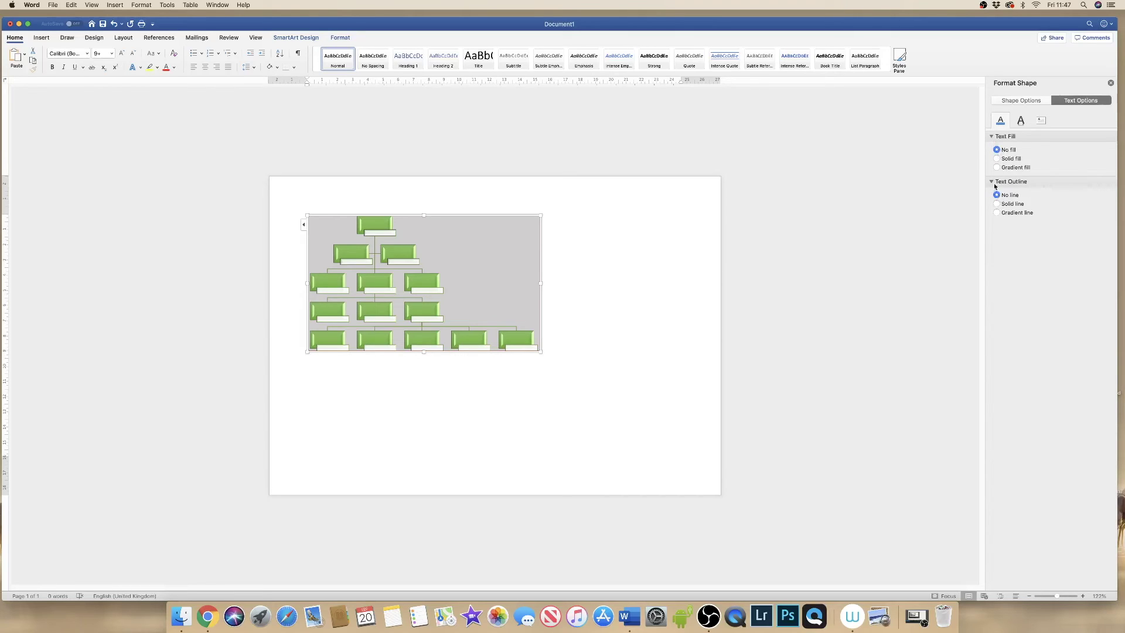
# Keep the grey Solid fill behind the diagram and set its Line to No line.
pyautogui.click(1020, 120)
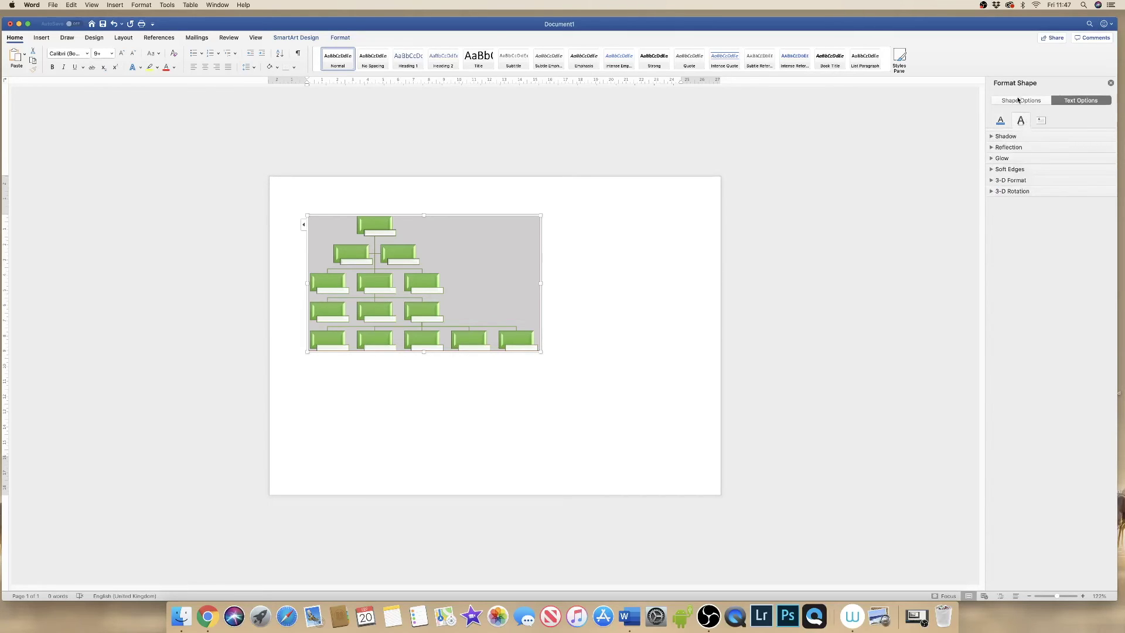
pyautogui.click(1017, 103)
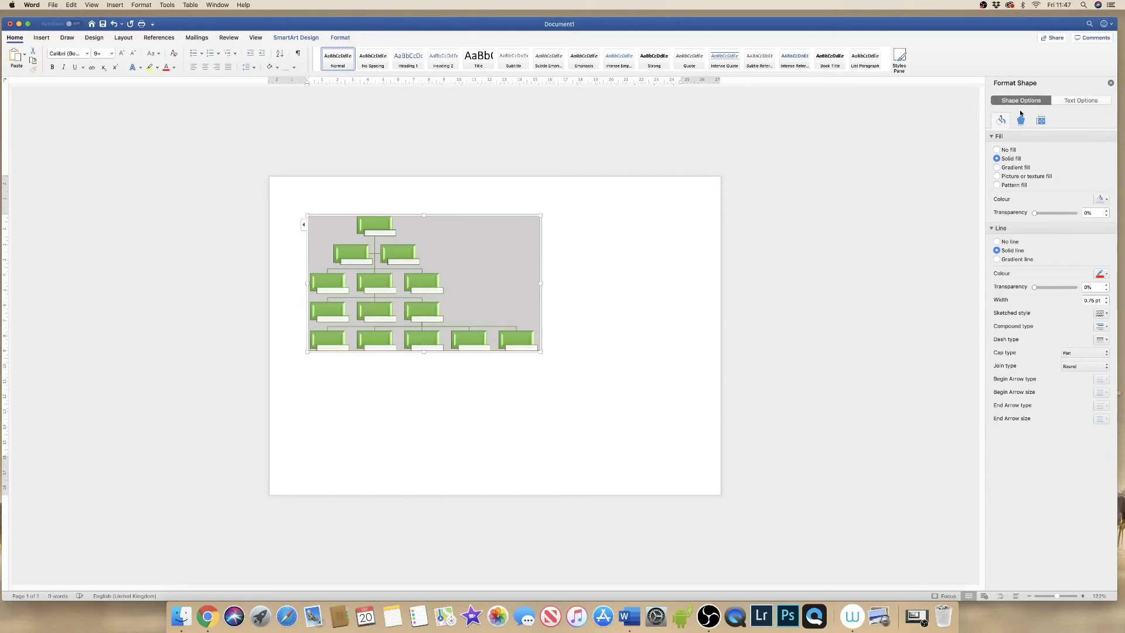
pyautogui.click(998, 150)
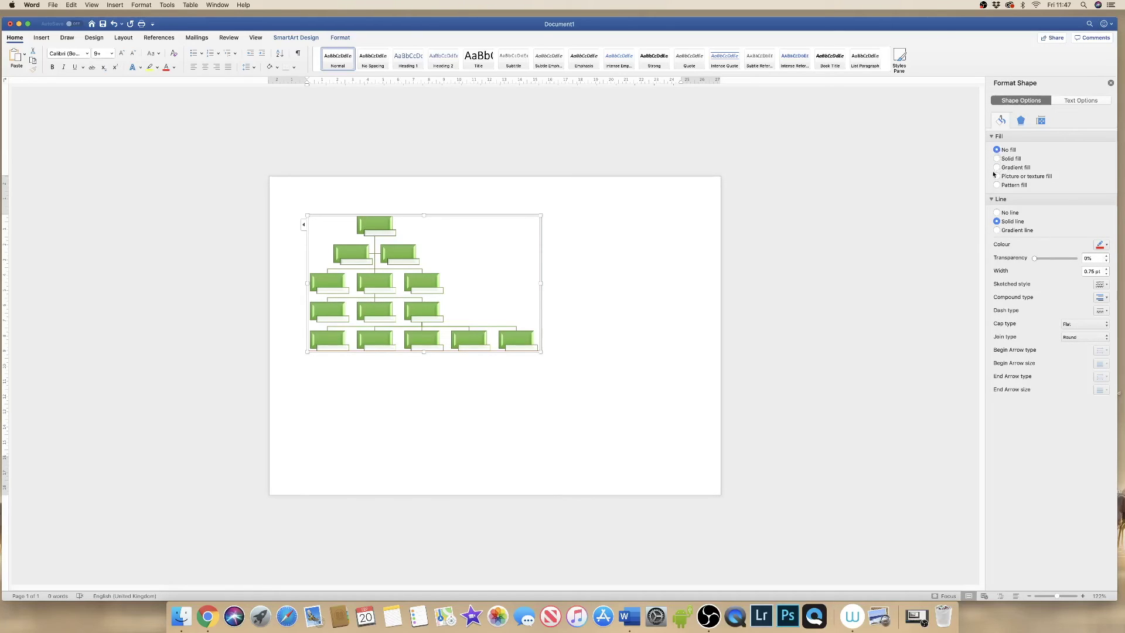
pyautogui.click(998, 159)
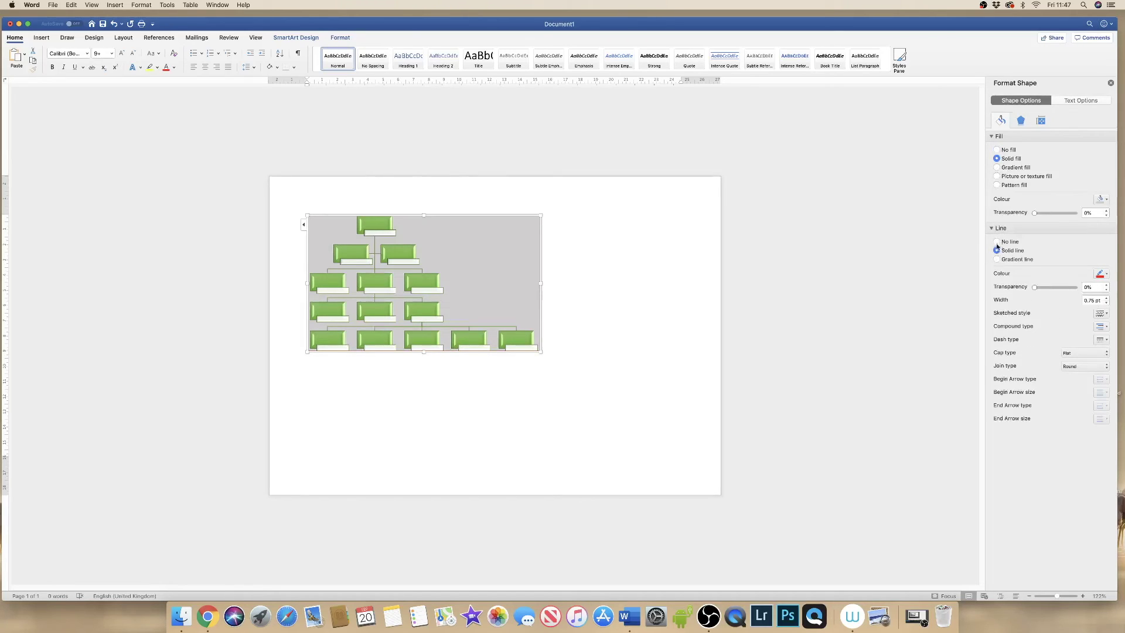
pyautogui.click(998, 242)
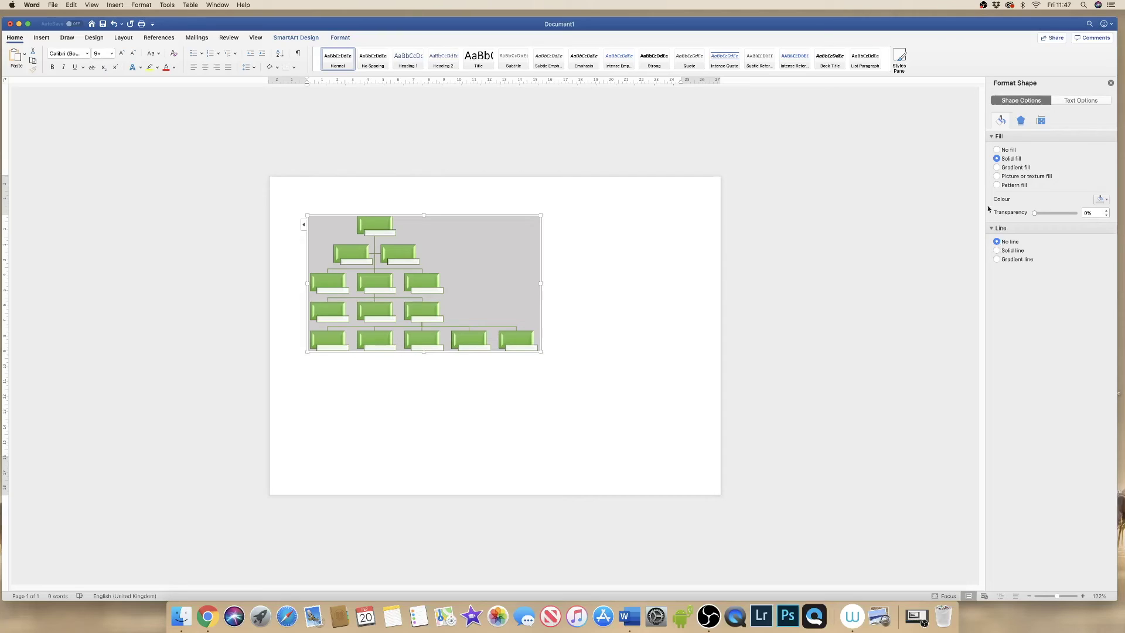
# Give the diagram's label text a solid red fill so the labels reappear.
pyautogui.click(1069, 101)
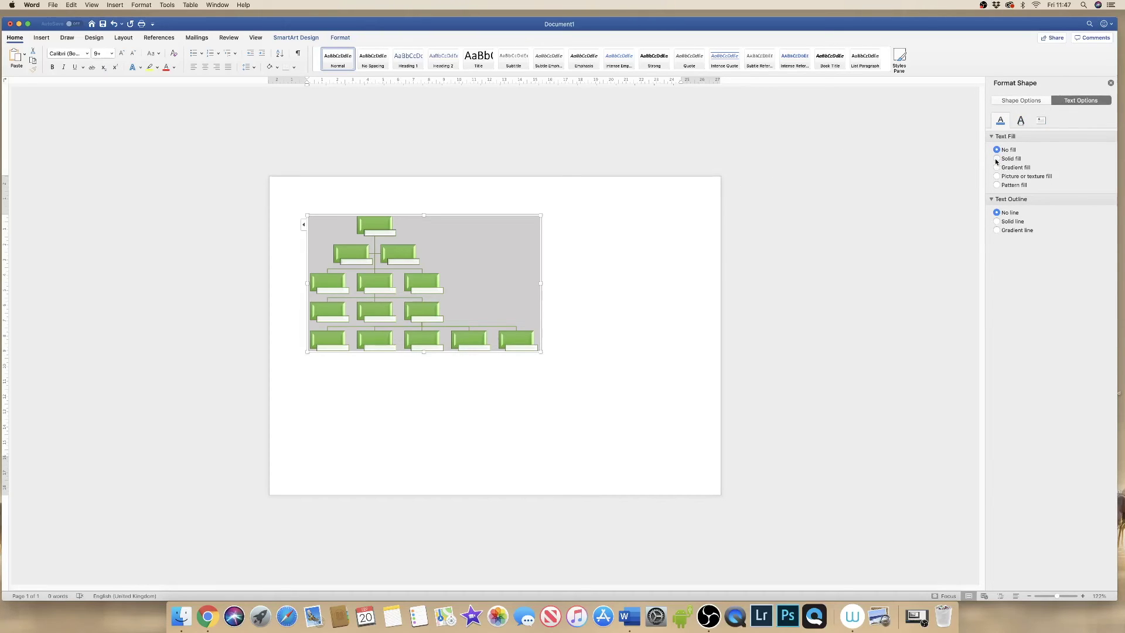
pyautogui.click(997, 159)
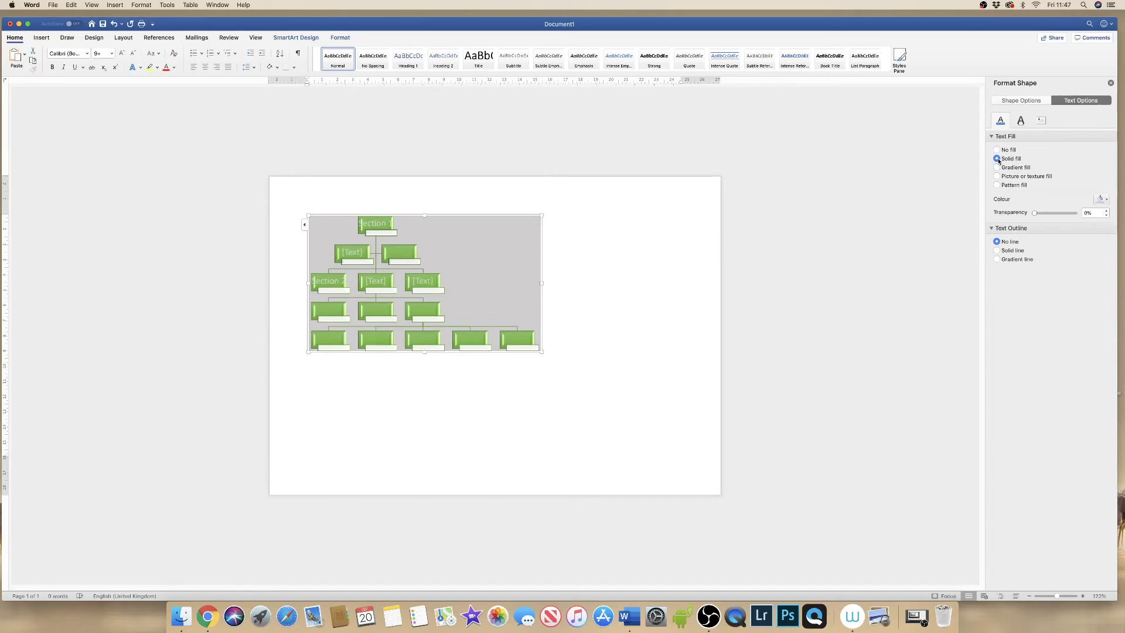
pyautogui.click(1103, 199)
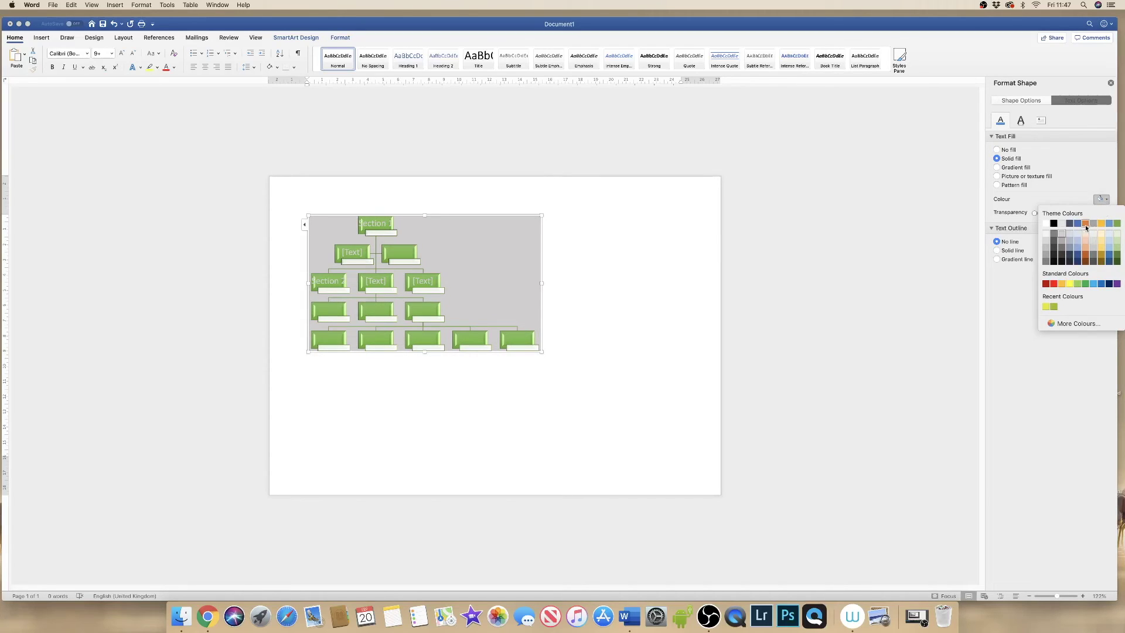
pyautogui.click(1087, 227)
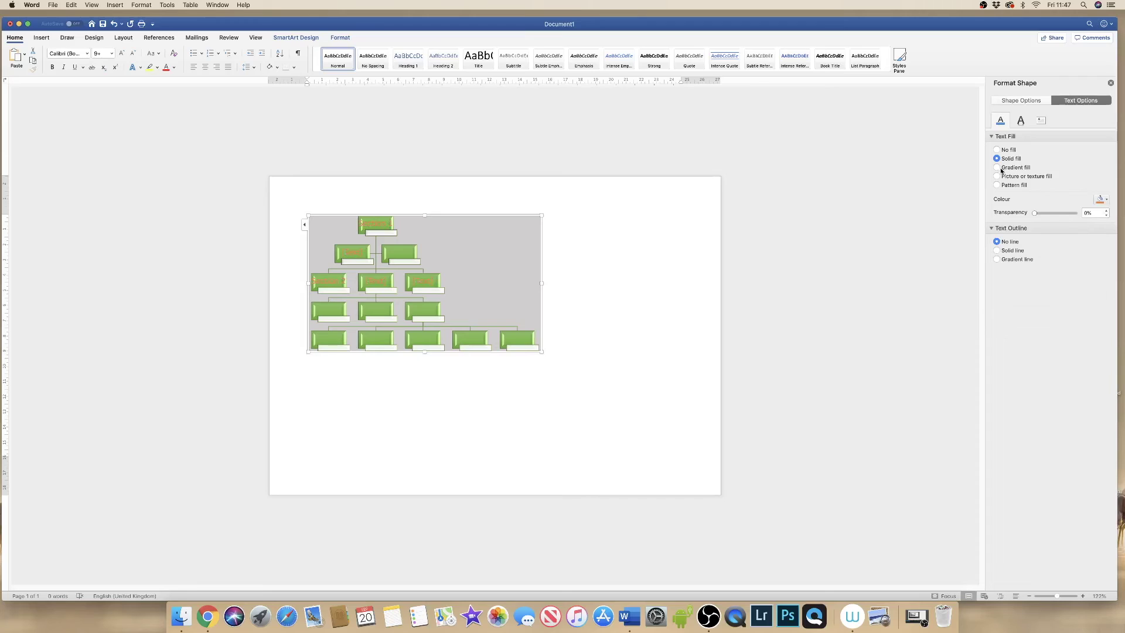
# Add a solid line outline to the label text in a different colour.
pyautogui.click(998, 251)
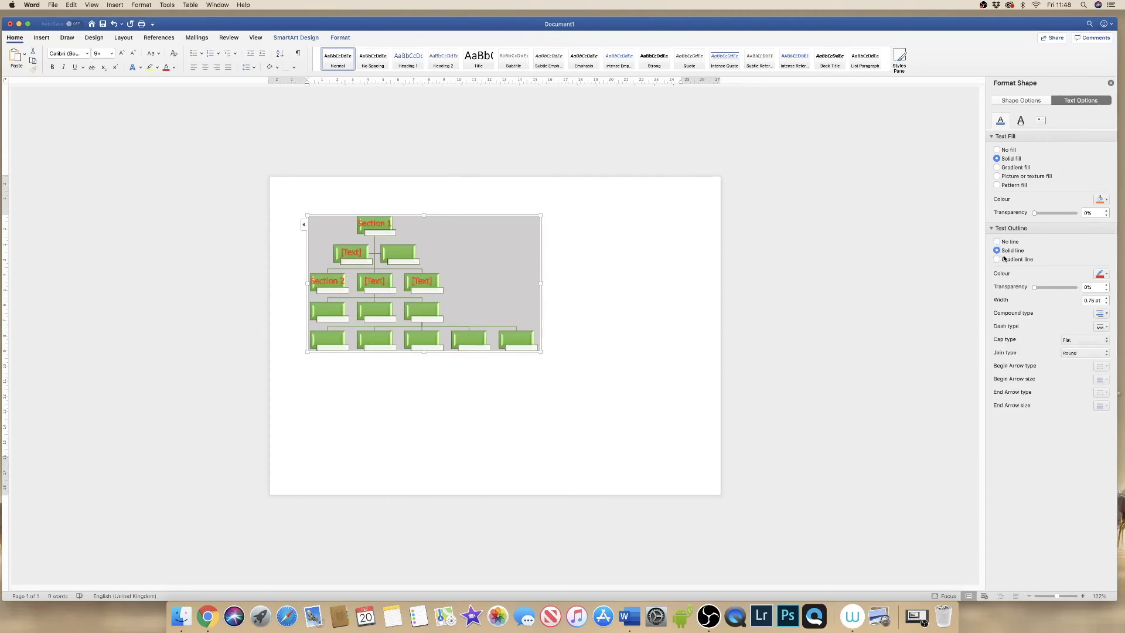
pyautogui.click(1103, 274)
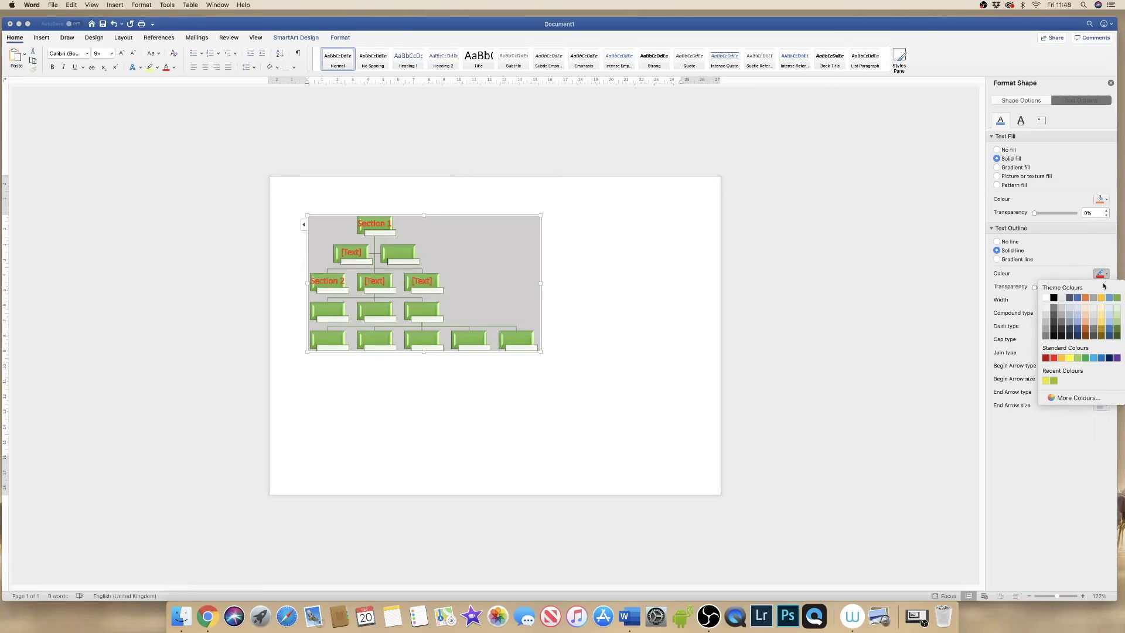
pyautogui.click(1071, 325)
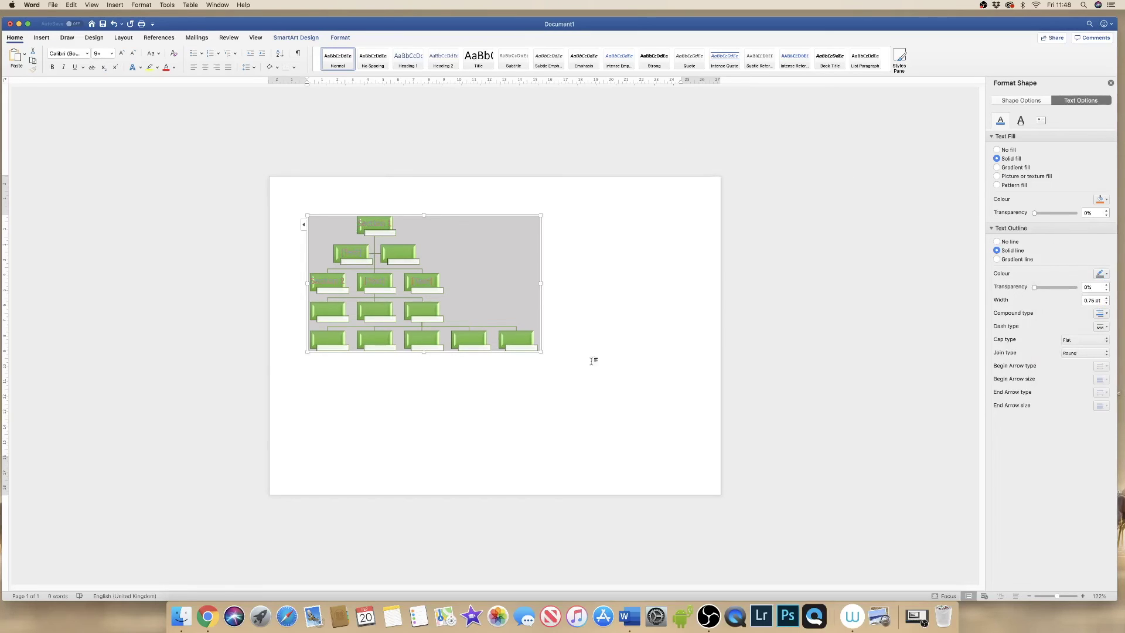
pyautogui.moveTo(1057, 597); pyautogui.dragTo(1074, 596)
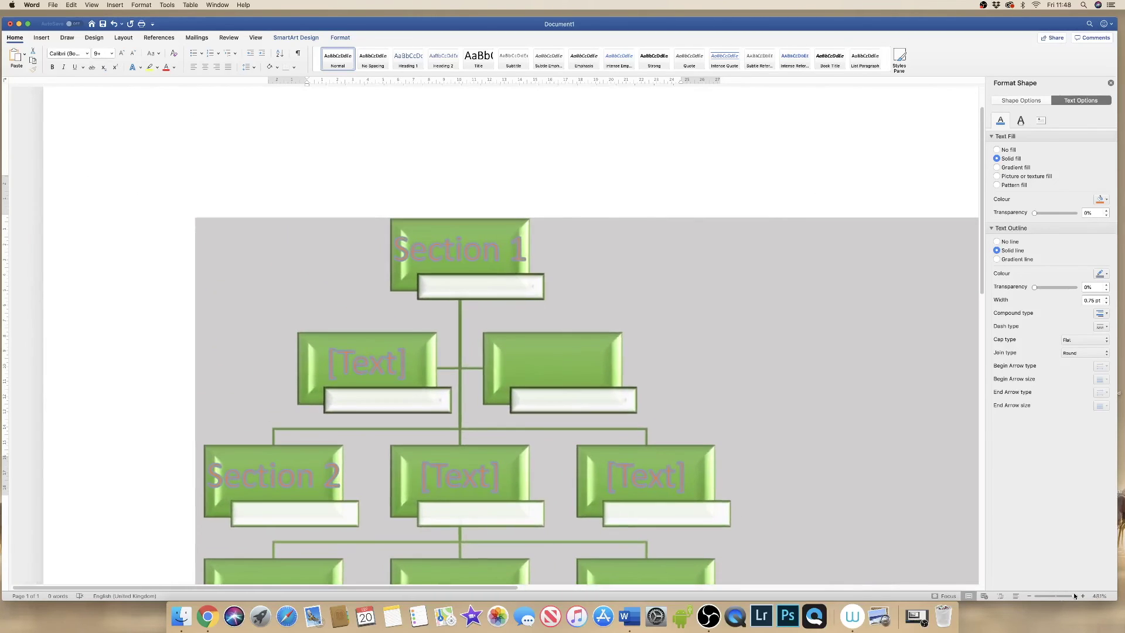
# Select the diagram and widen the label text outline up to 1.75 pt.
pyautogui.click(540, 272)
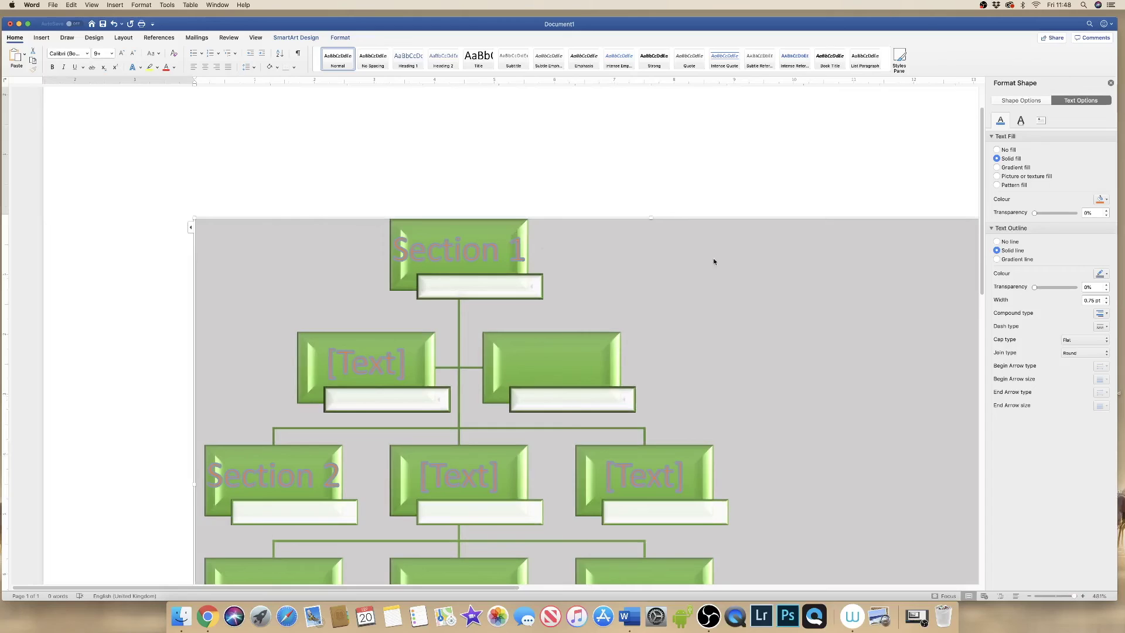
pyautogui.click(1106, 275)
pyautogui.click(1107, 275)
pyautogui.click(1107, 297)
pyautogui.click(1106, 297)
pyautogui.click(1106, 297)
pyautogui.click(1107, 297)
# Bring the label text outline width back down to 0.25 pt.
pyautogui.click(1107, 298)
pyautogui.click(1106, 303)
pyautogui.click(1106, 303)
pyautogui.click(1107, 303)
pyautogui.click(1107, 303)
pyautogui.click(1107, 303)
pyautogui.click(1106, 303)
pyautogui.click(1106, 297)
# Zoom out to the full page and reselect the whole diagram.
pyautogui.moveTo(1073, 596); pyautogui.dragTo(1058, 600)
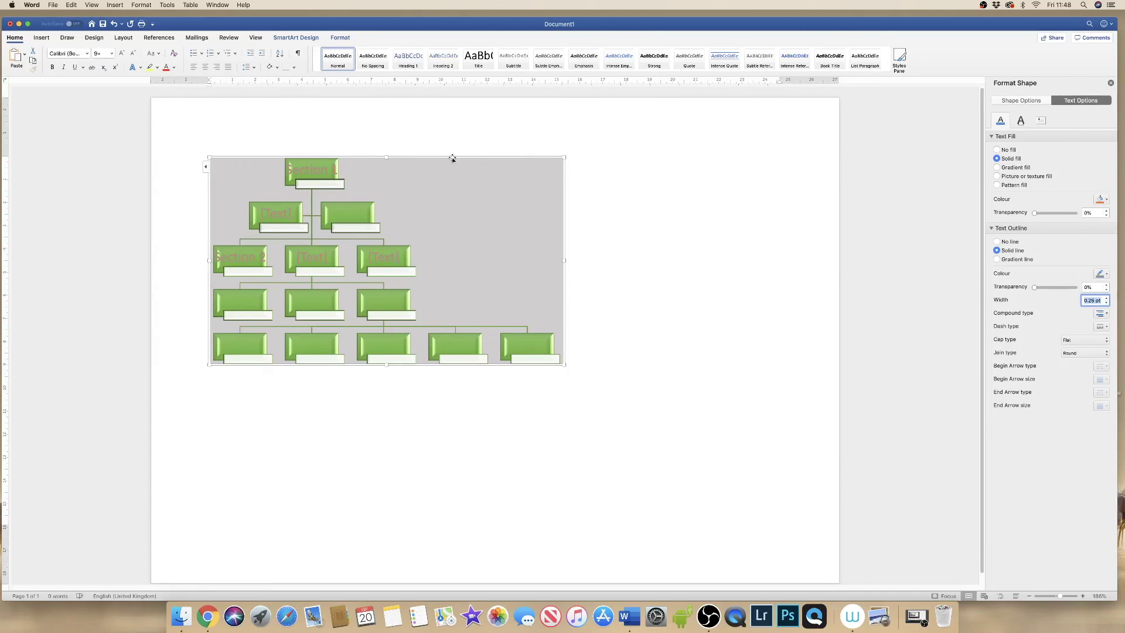
pyautogui.click(548, 162)
pyautogui.moveTo(548, 162); pyautogui.dragTo(598, 294)
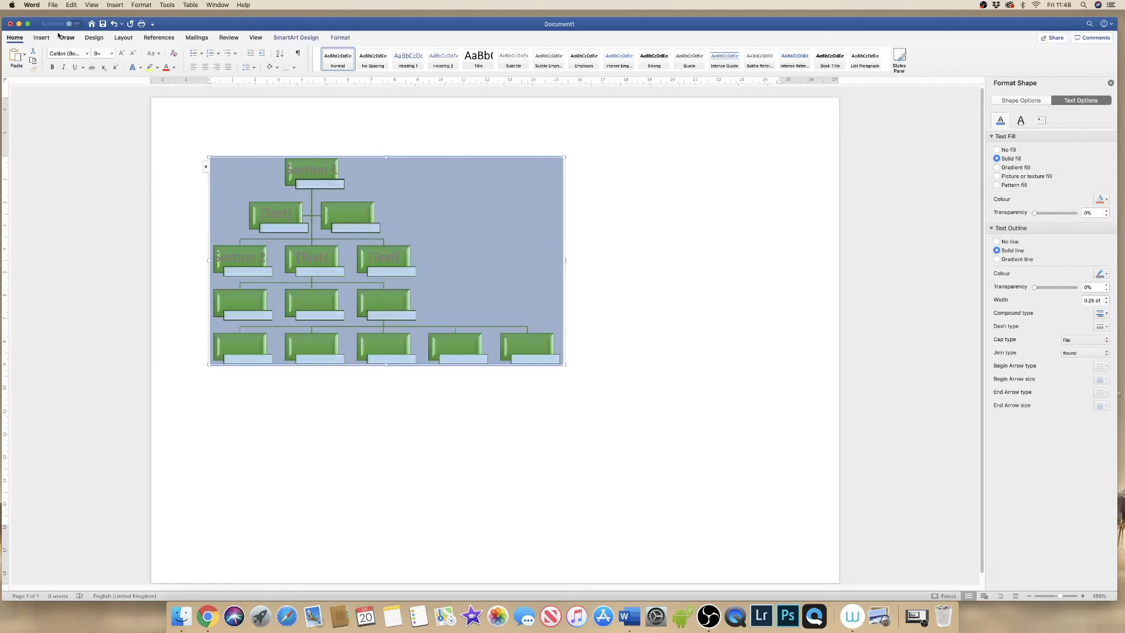
pyautogui.click(124, 38)
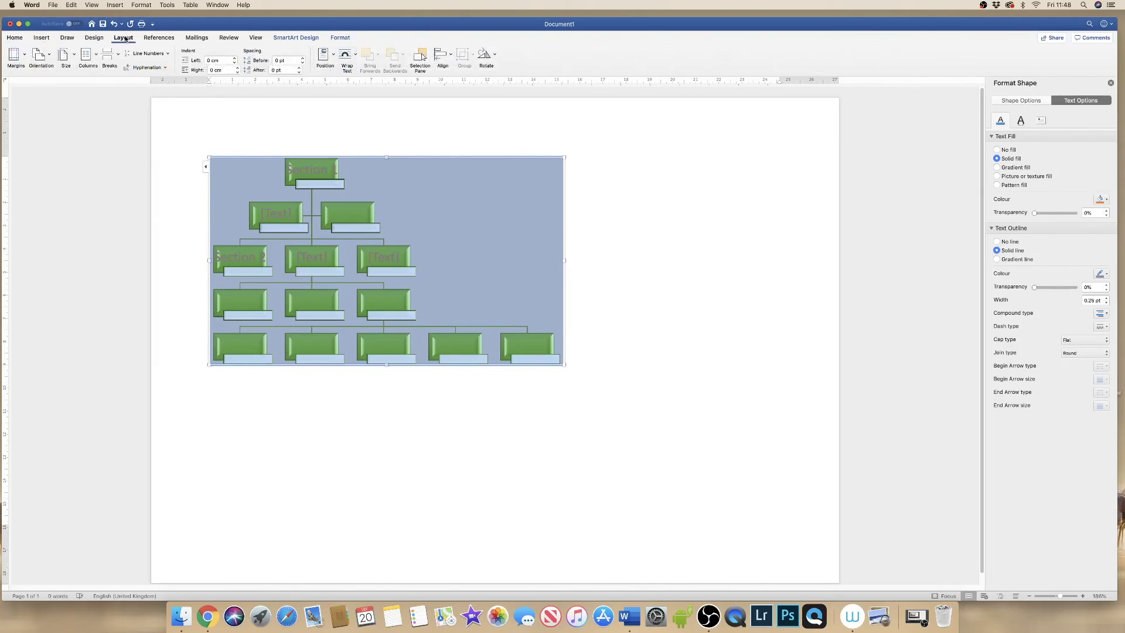
# Set Tight text wrapping, nudge the diagram right, and enlarge it to about 23.05 × 14.58 cm.
pyautogui.click(357, 57)
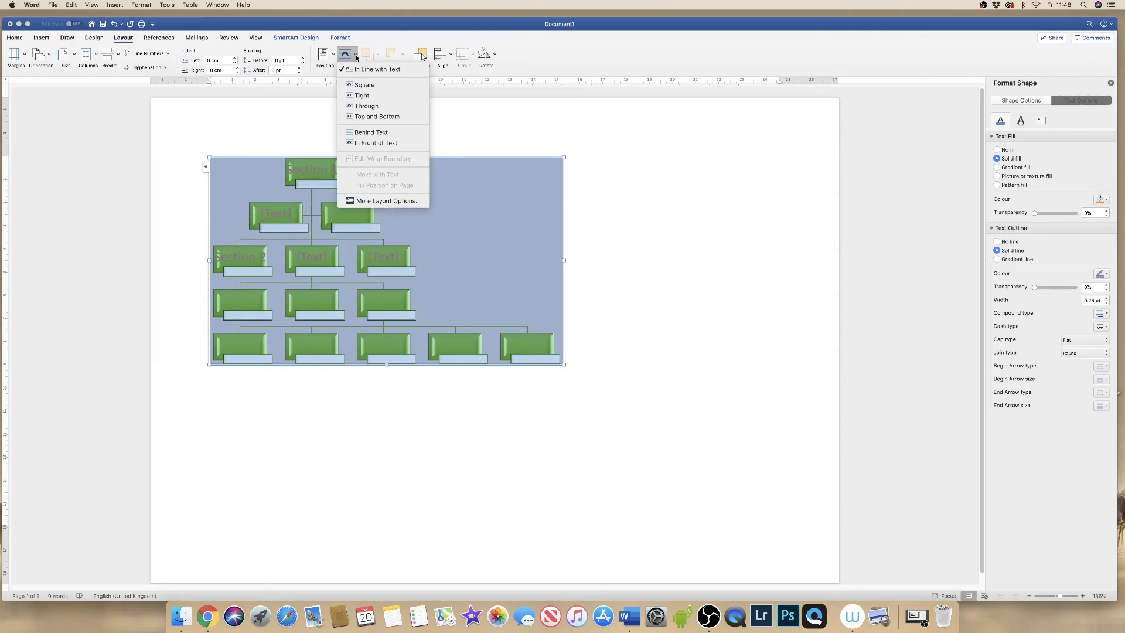
pyautogui.click(360, 98)
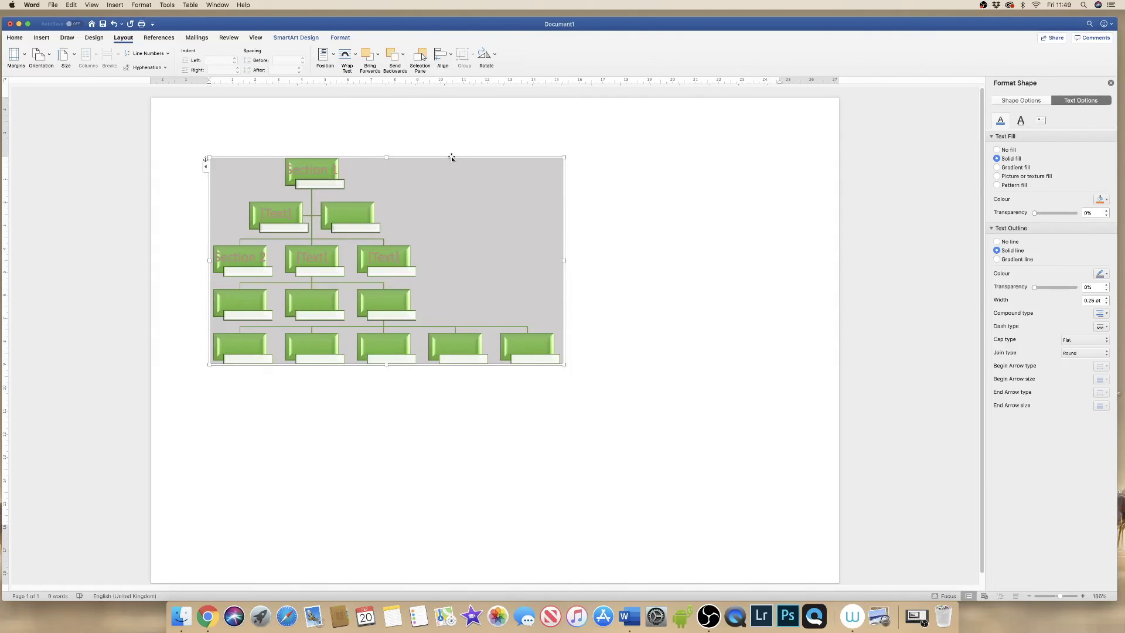
pyautogui.moveTo(450, 157)
pyautogui.mouseDown()
pyautogui.moveTo(461, 218)
pyautogui.moveTo(545, 285)
pyautogui.moveTo(628, 182)
pyautogui.moveTo(543, 146)
pyautogui.moveTo(557, 145)
pyautogui.moveTo(561, 154)
pyautogui.moveTo(456, 153)
pyautogui.mouseUp()
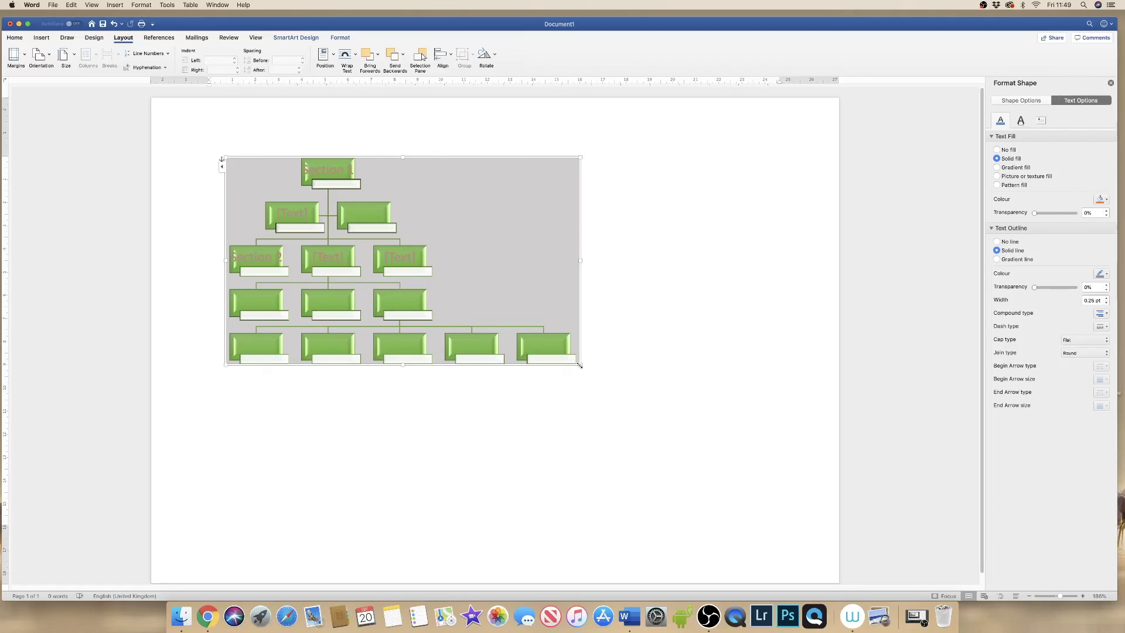
pyautogui.moveTo(584, 373); pyautogui.dragTo(784, 493)
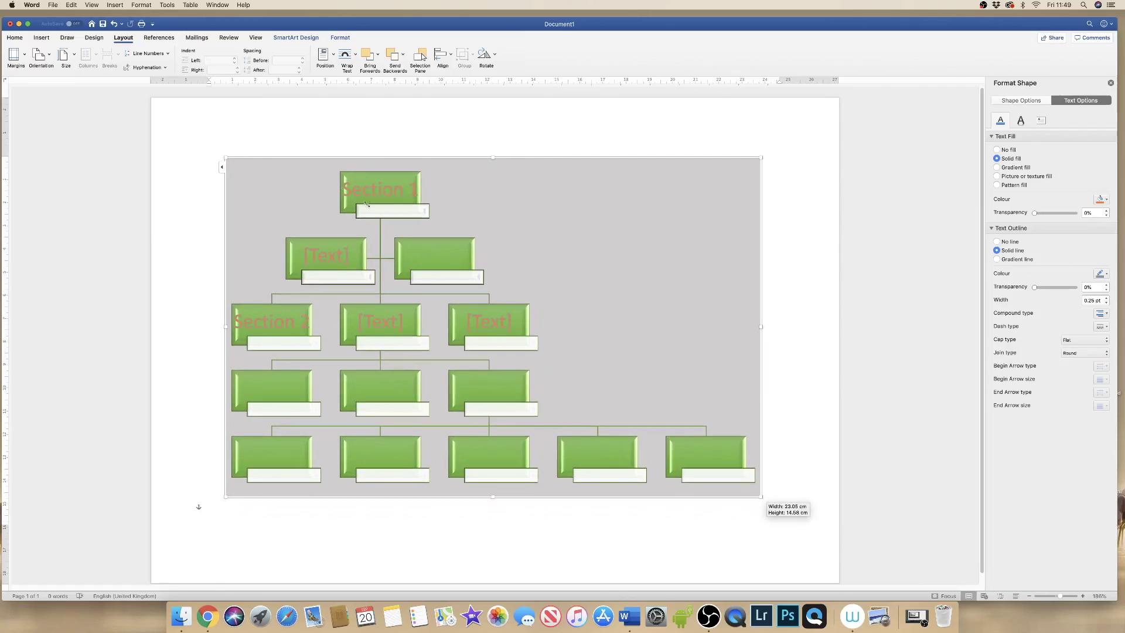
pyautogui.click(338, 258)
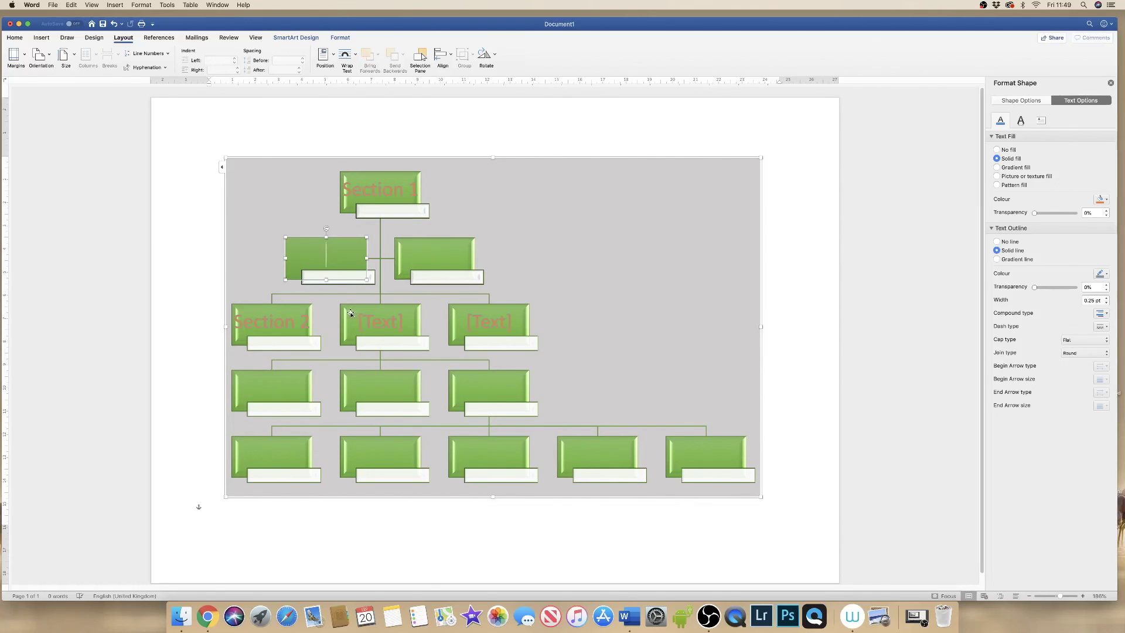